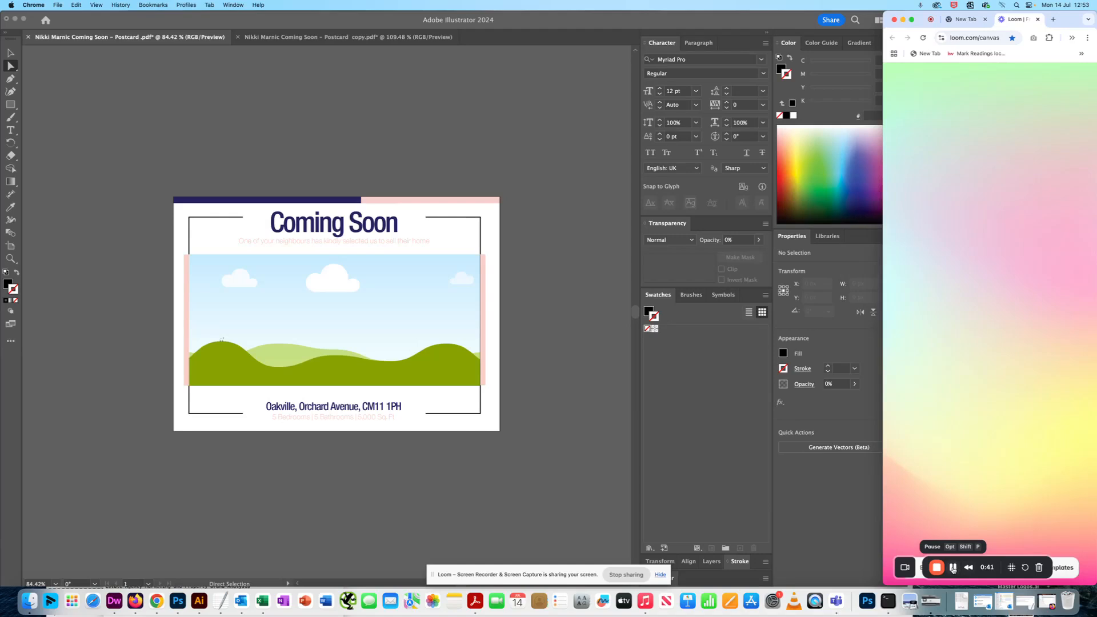
left_click(952, 568)
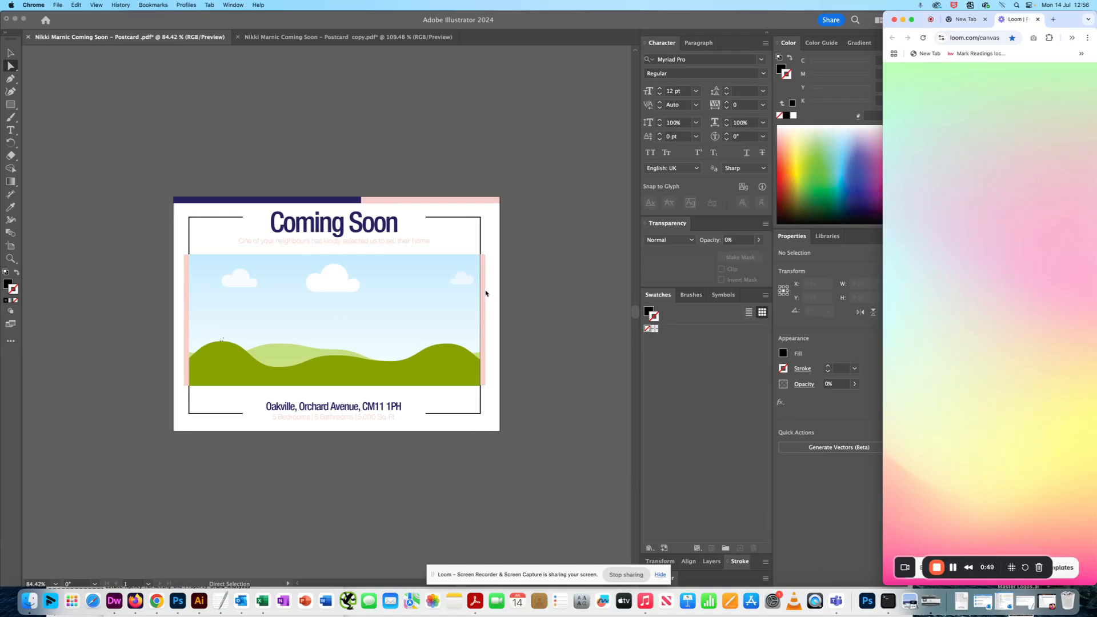
left_click(258, 187)
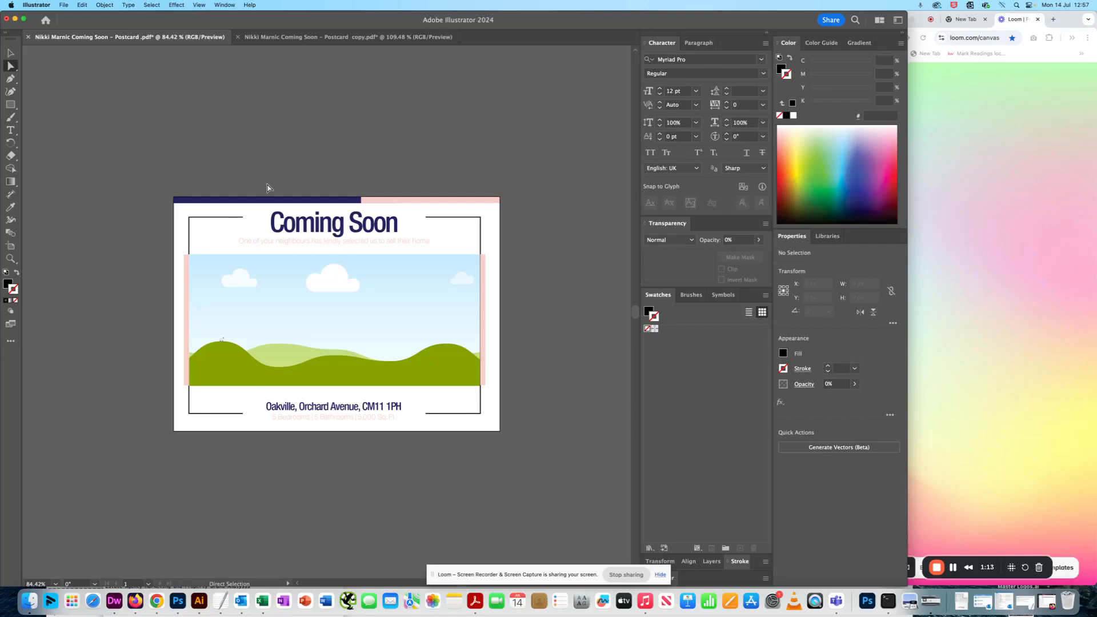
Delete the navy and pink bars along the postcard's upper edge.
left_click(249, 201)
key("Delete")
left_click(249, 201)
key("Delete")
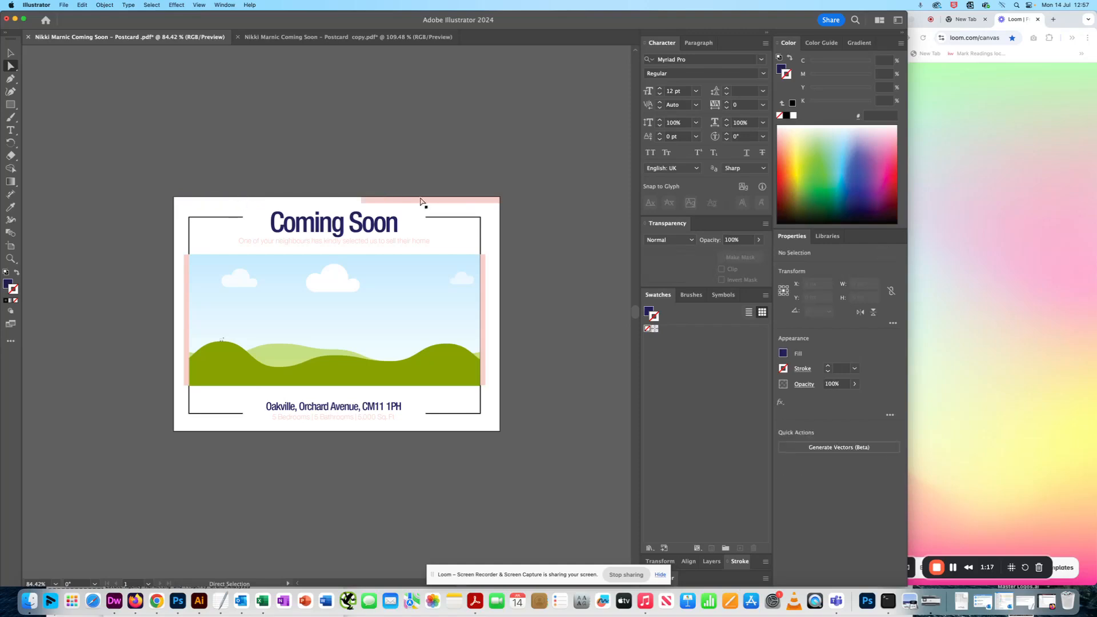
left_click(393, 201)
key("Delete")
left_click(421, 201)
key("Delete")
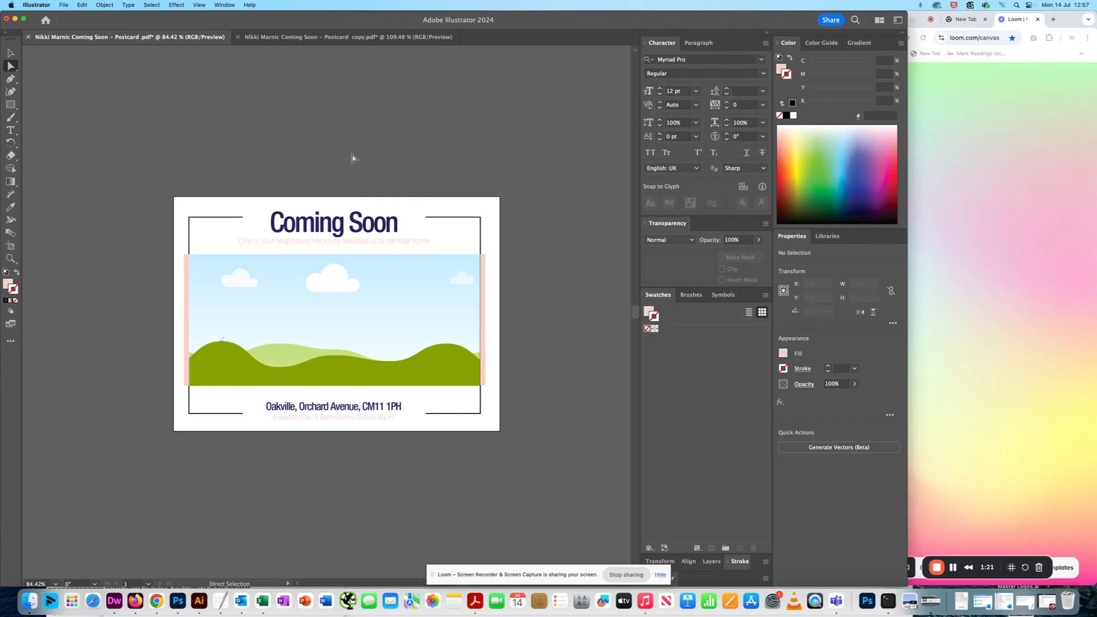
Delete the two pink vertical strips on either side of the landscape picture.
left_click(484, 287)
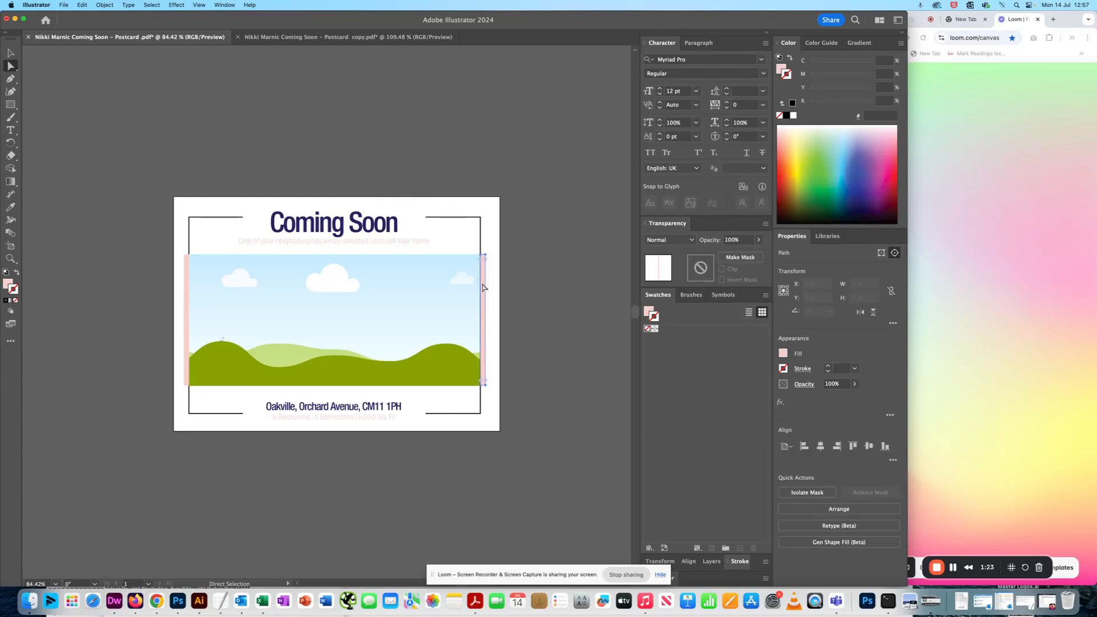
key("Delete")
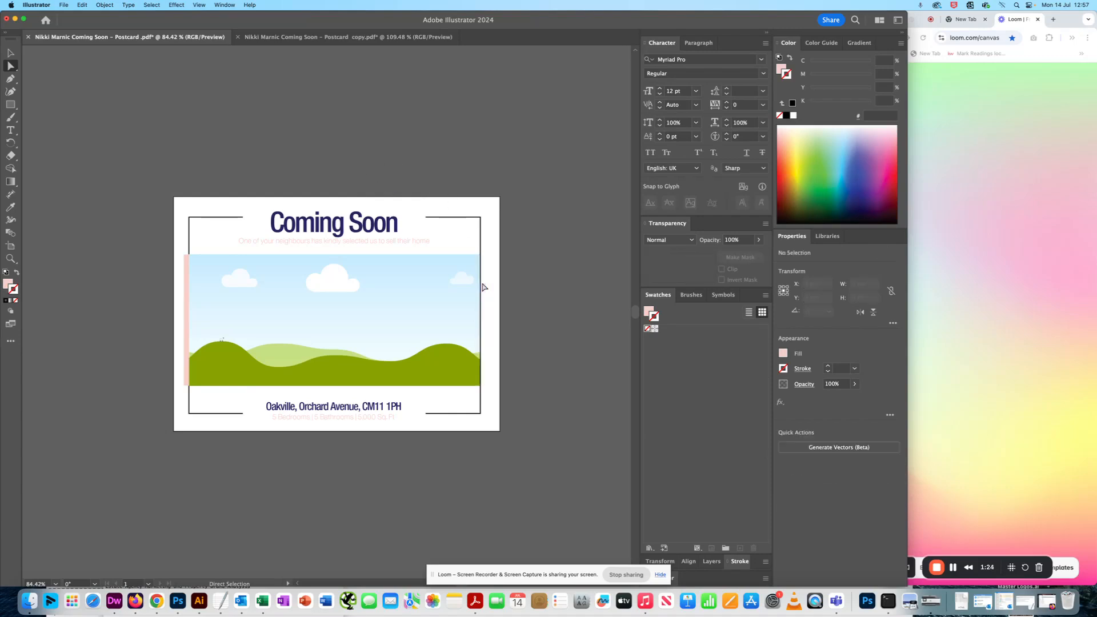
left_click(185, 292)
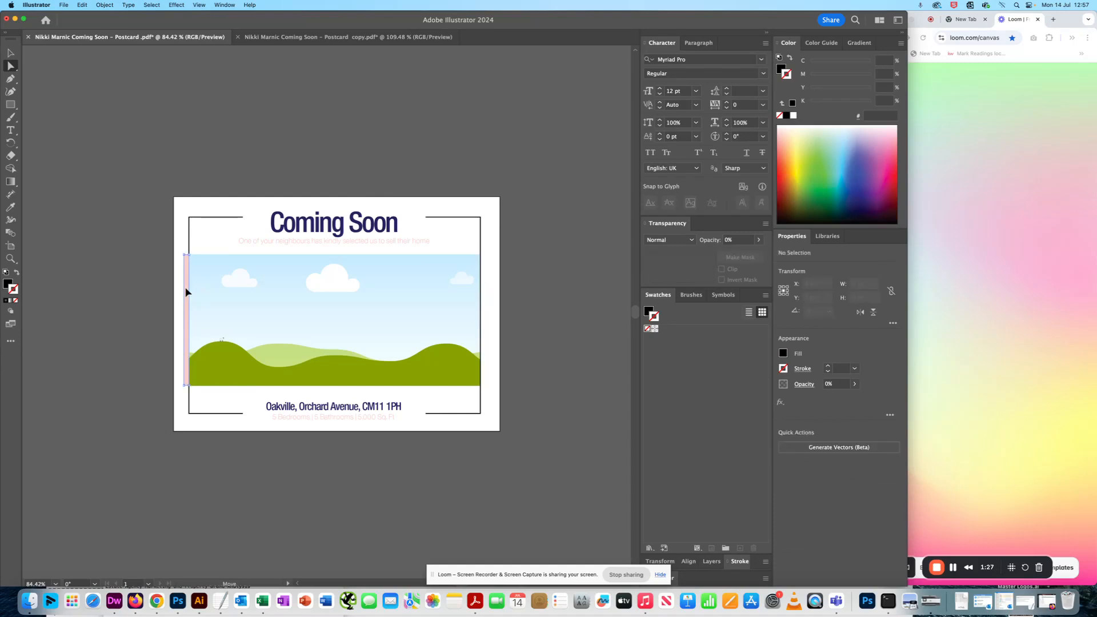
key("Delete")
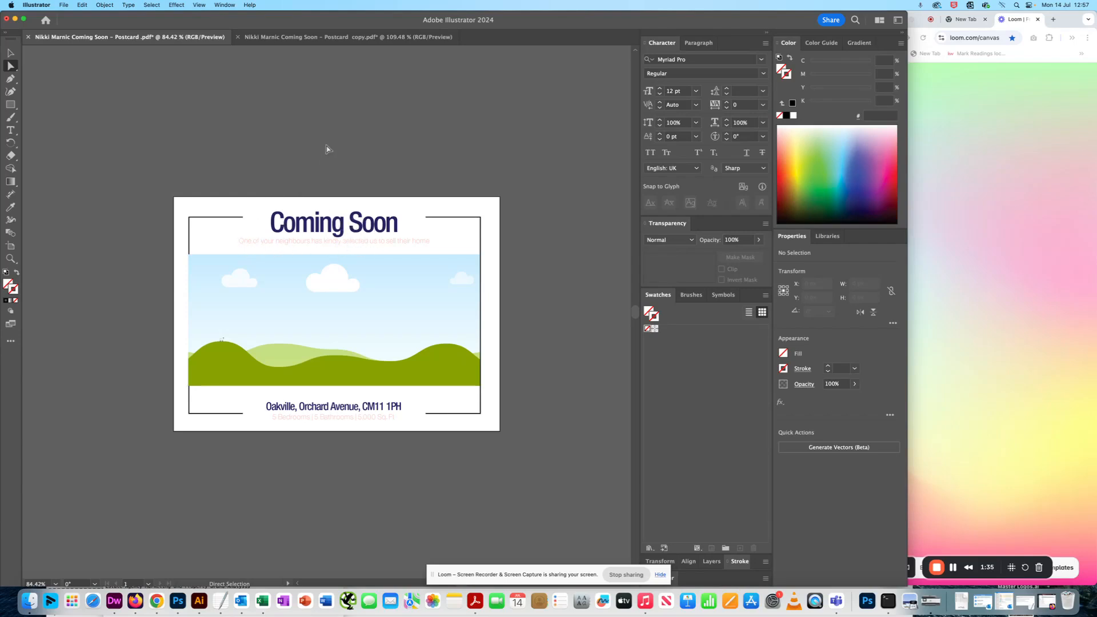
Delete the "Coming Soon" heading and the pale pink tagline beneath it.
left_click(341, 230)
left_click(318, 237)
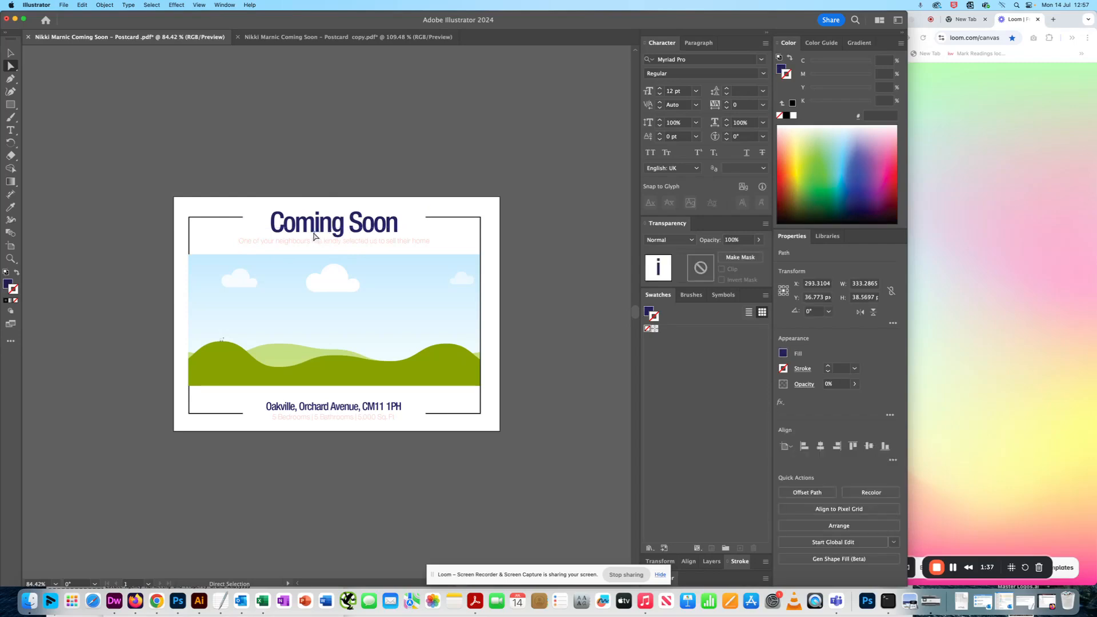
key("Delete")
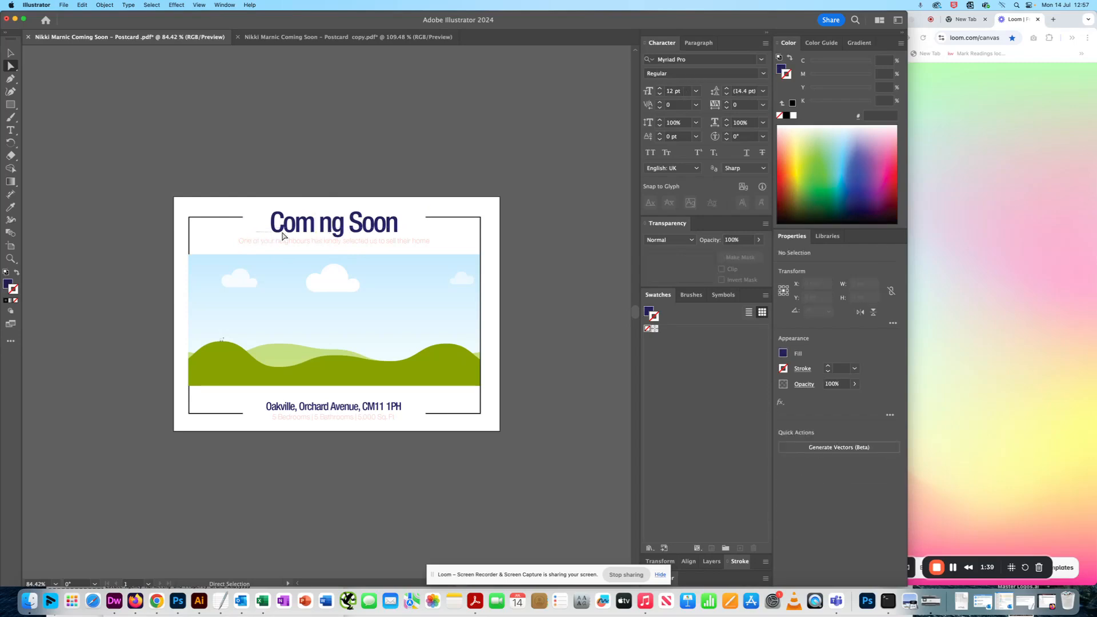
left_click(395, 235)
key("Delete")
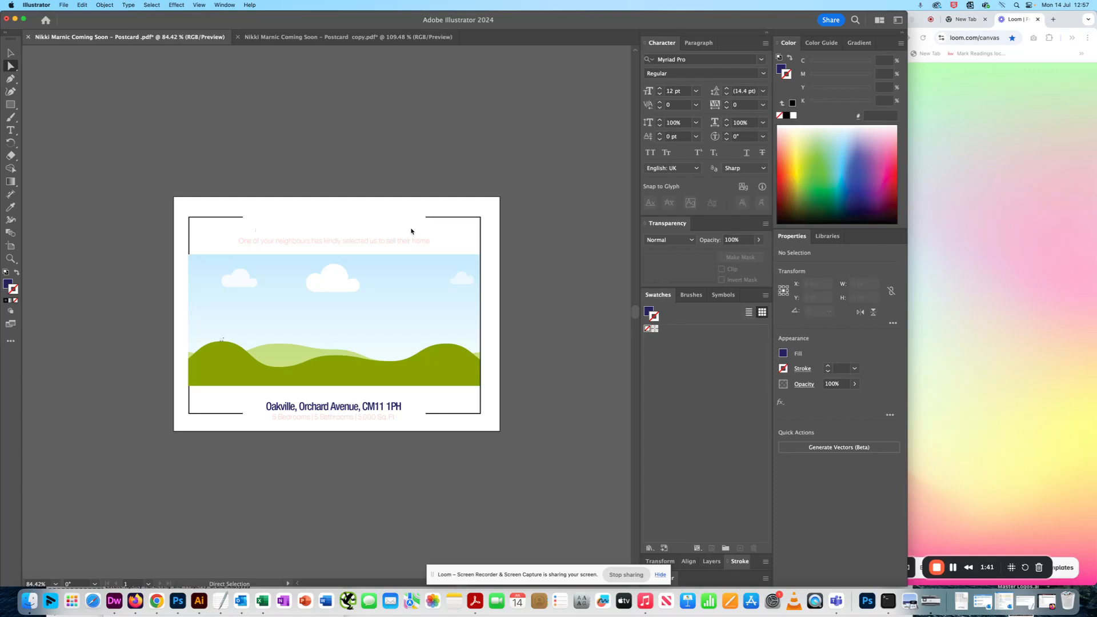
left_click_drag(217, 246, 439, 248)
key("Delete")
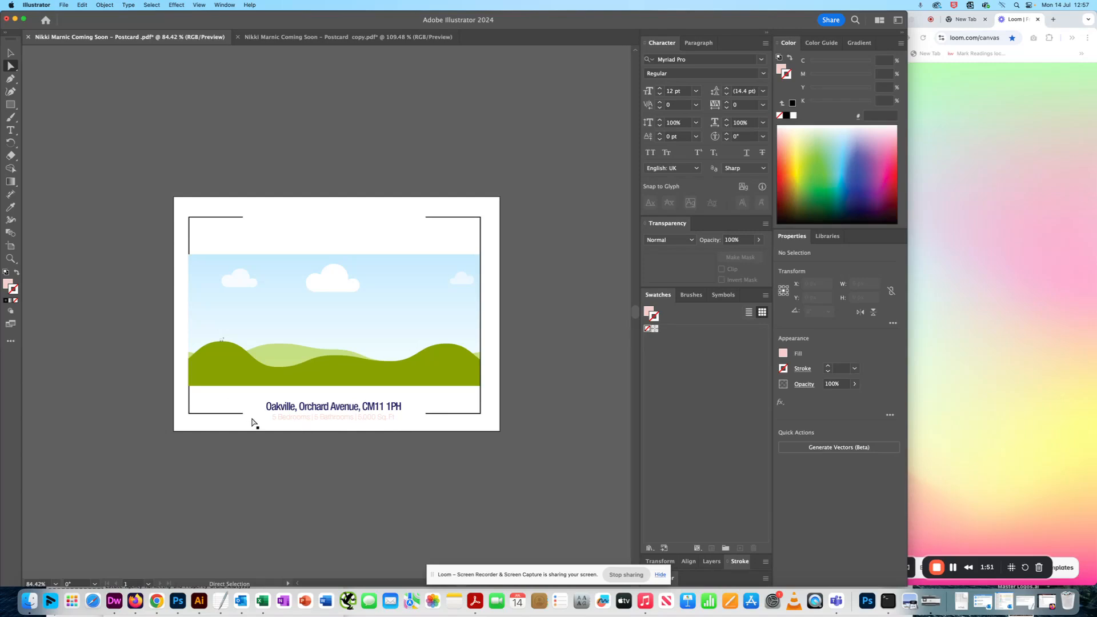
left_click_drag(260, 406, 289, 408)
key("super+z")
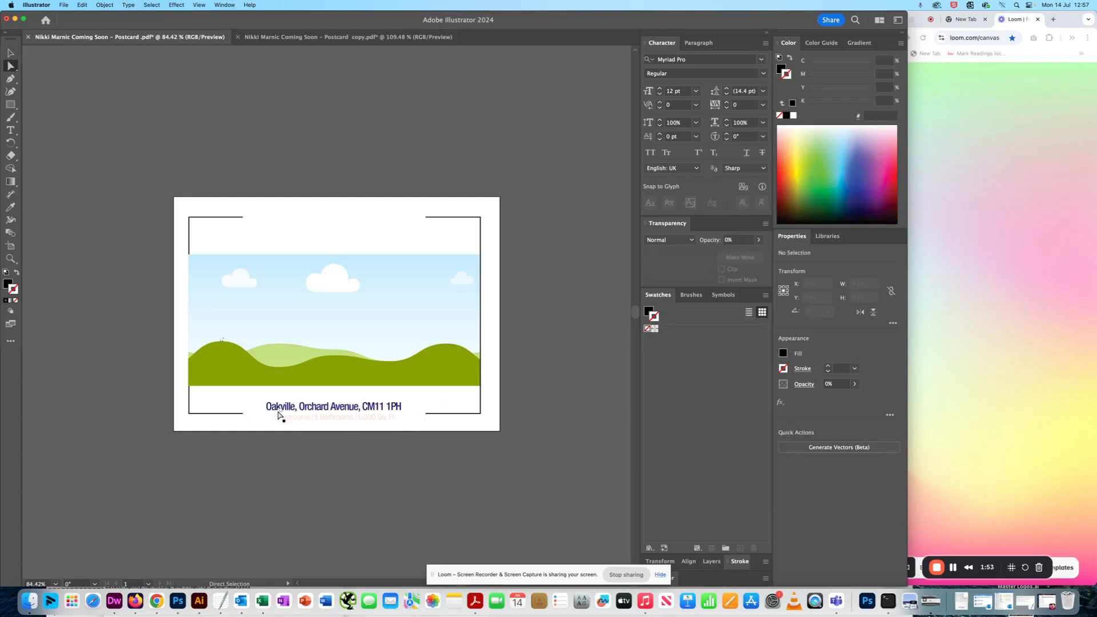
left_click(409, 400)
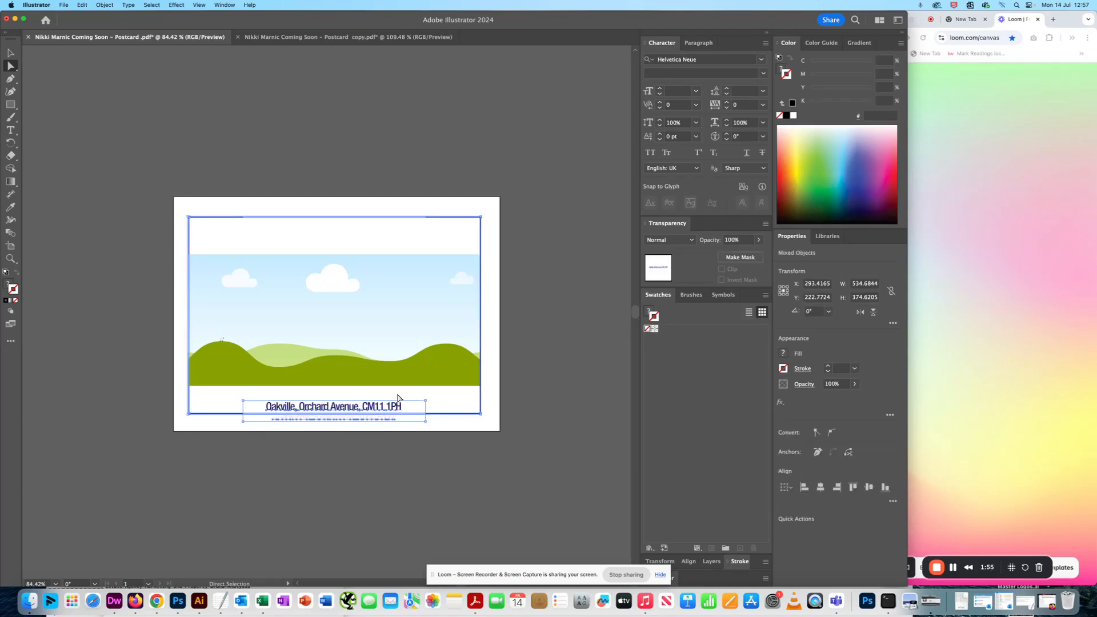
left_click_drag(415, 409, 329, 412)
key("Delete")
key("super+z")
key("super+z")
Delete the property address and the bedroom and bathroom details below the picture, keeping the black corner frame.
left_click(426, 408)
left_click(397, 407)
key("Delete")
key("Delete")
left_click(391, 406)
key("Delete")
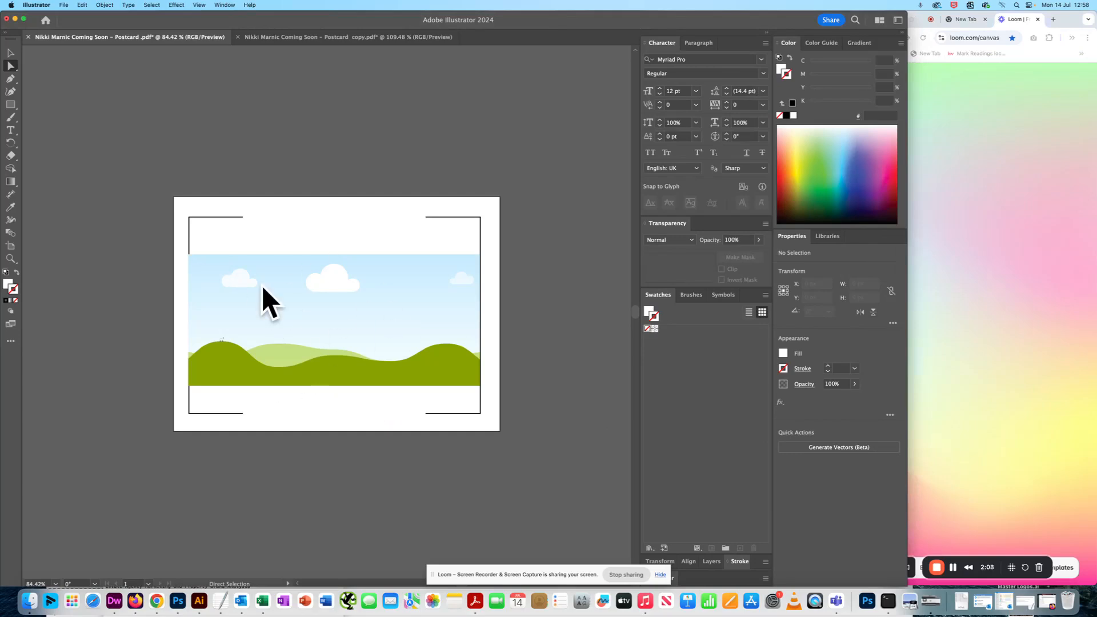
Delete the clipped landscape picture from the centre of the postcard.
key("v")
left_click(350, 323)
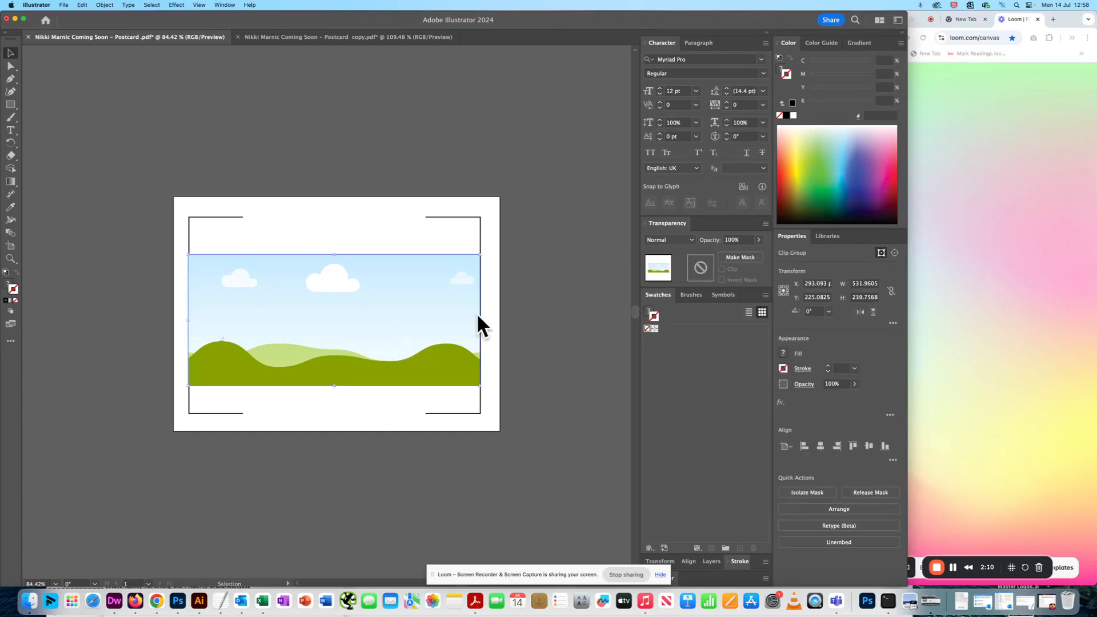
key("Delete")
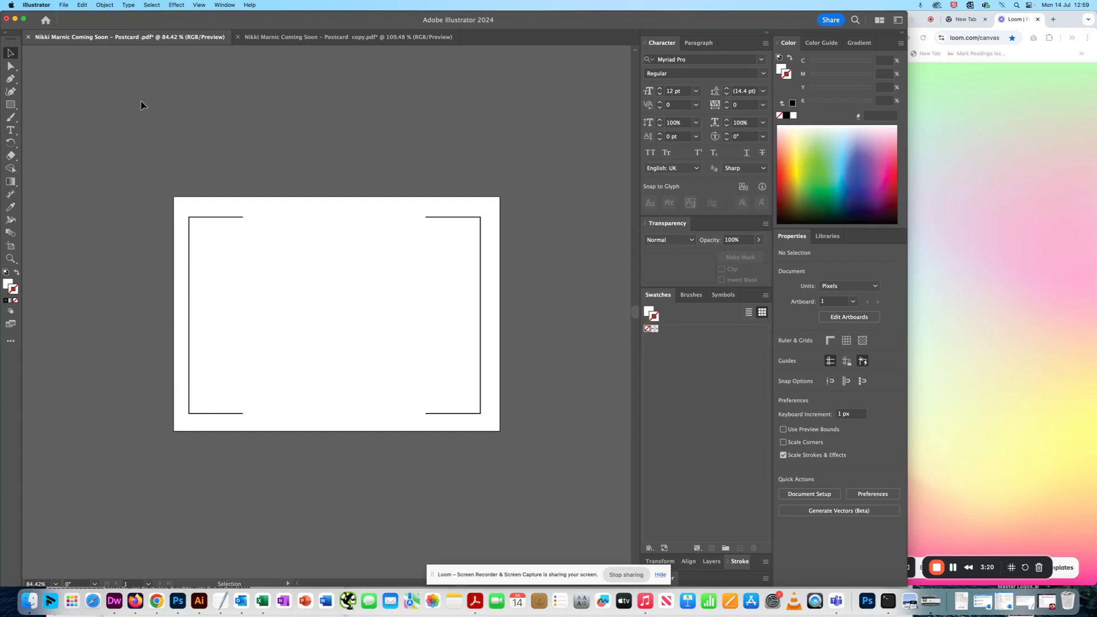
Export the frame-only postcard as a JPEG (jpg) into the Page Setup Files folder on the Desktop with Use Artboards enabled.
left_click(60, 5)
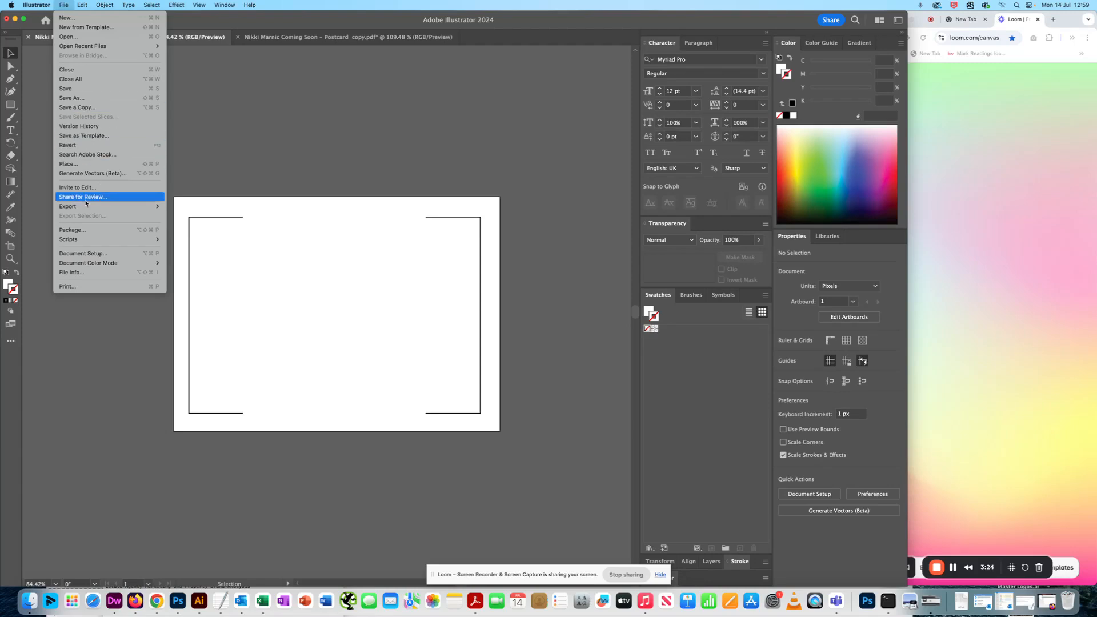
mouse_move(90, 207)
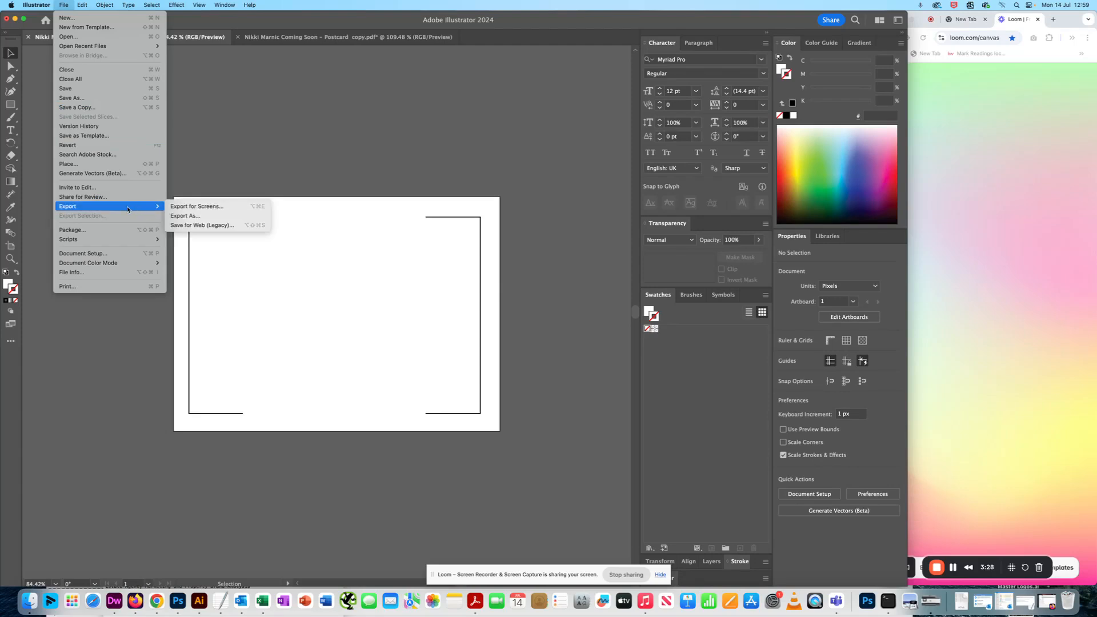
left_click(202, 220)
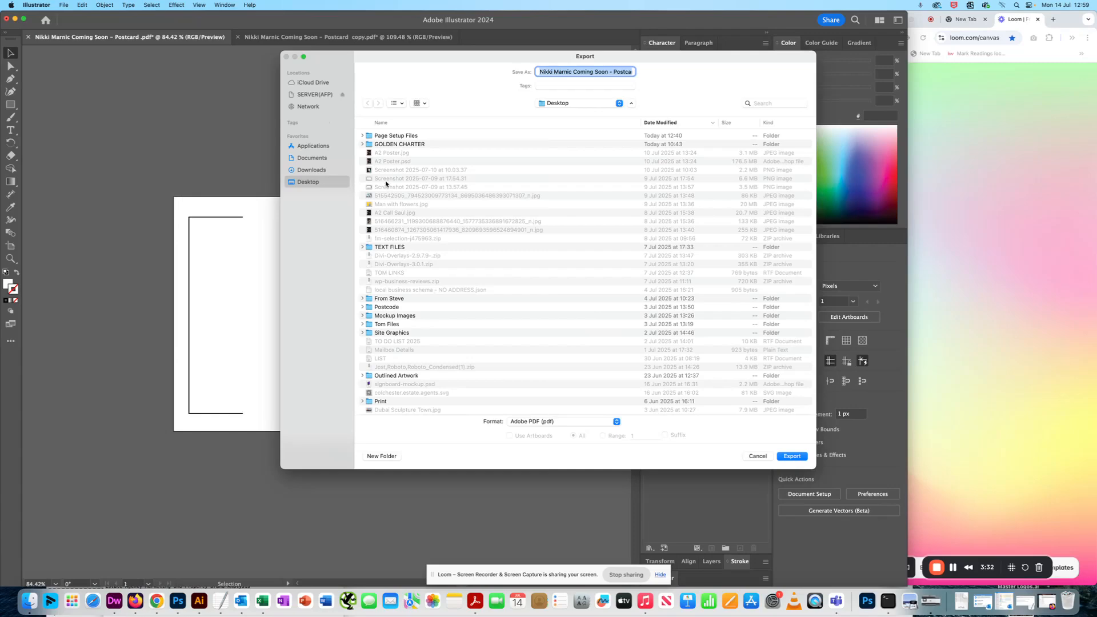
double_click(403, 135)
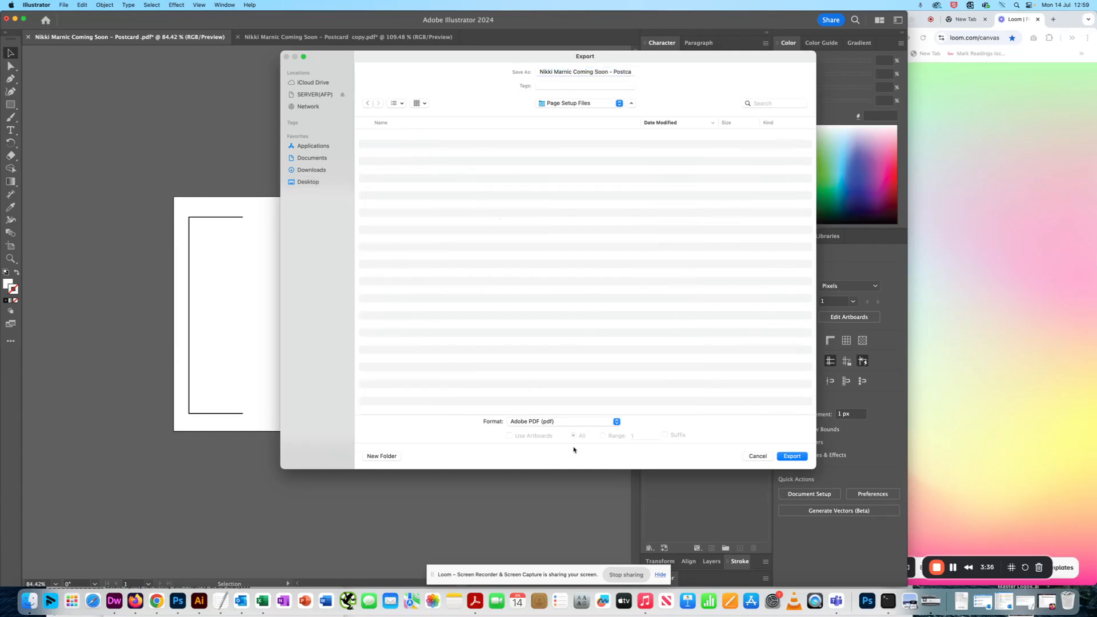
left_click(561, 423)
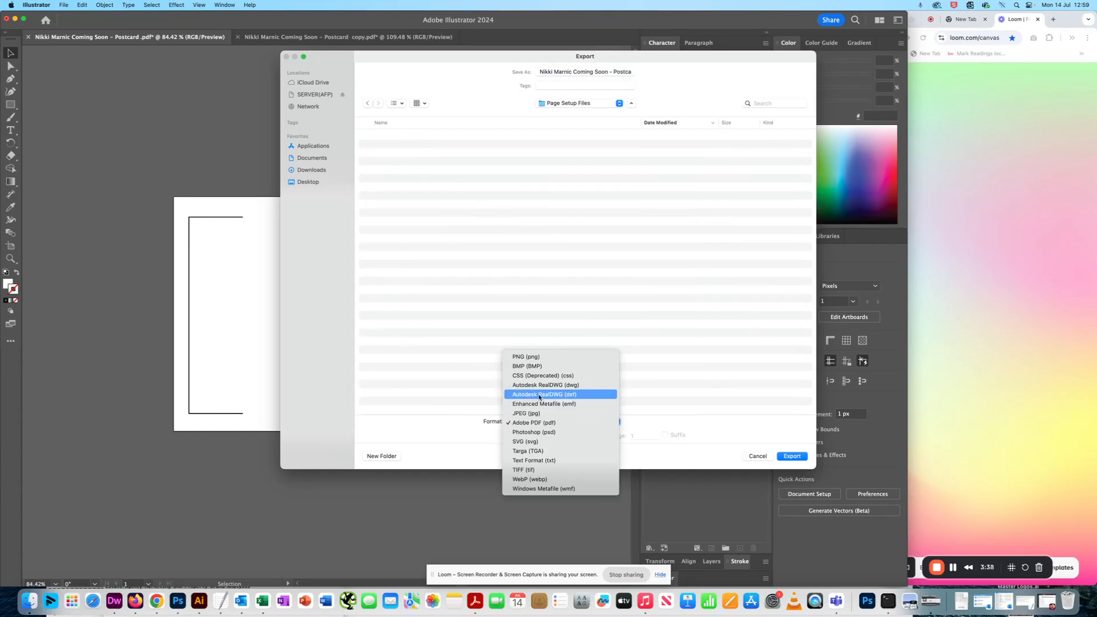
left_click(536, 413)
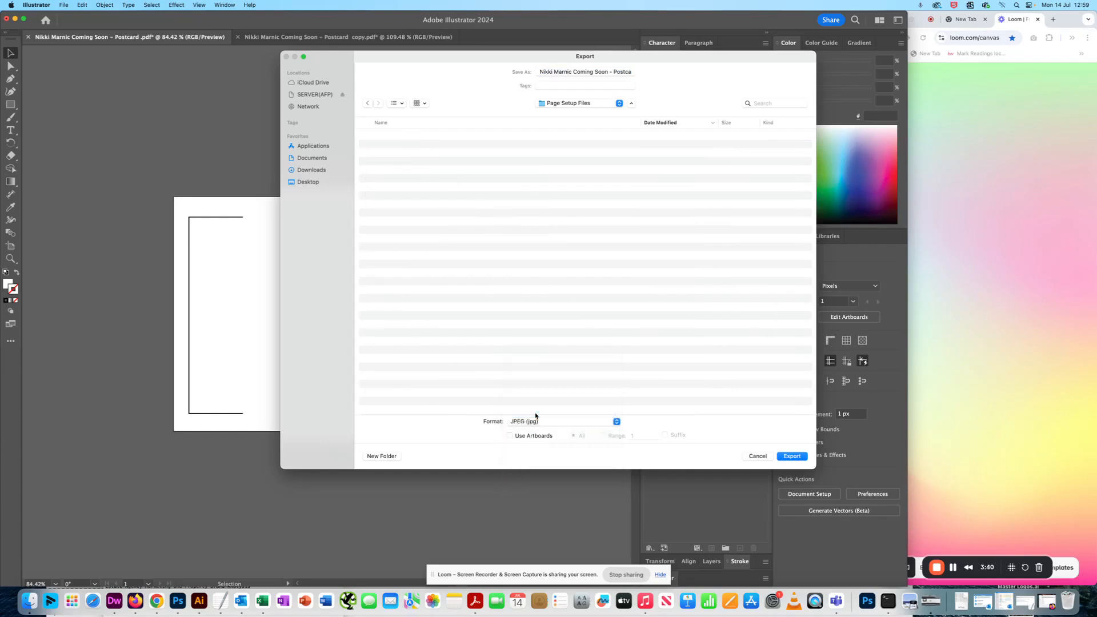
left_click(509, 435)
left_click(792, 457)
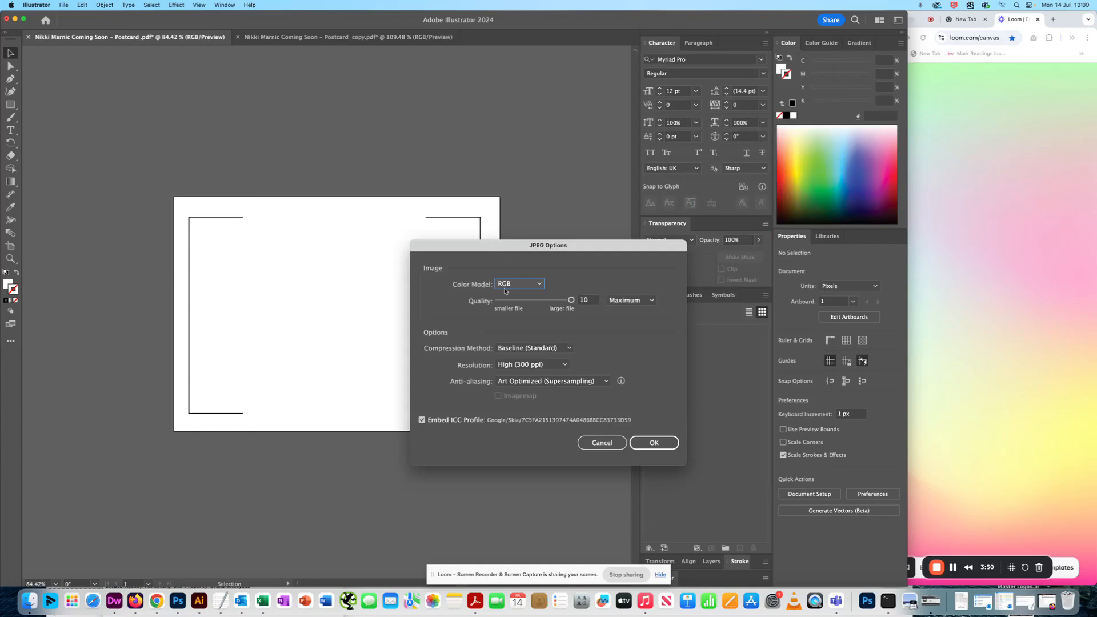
Set the JPEG resolution to Medium (150 ppi) and complete the export.
left_click(553, 365)
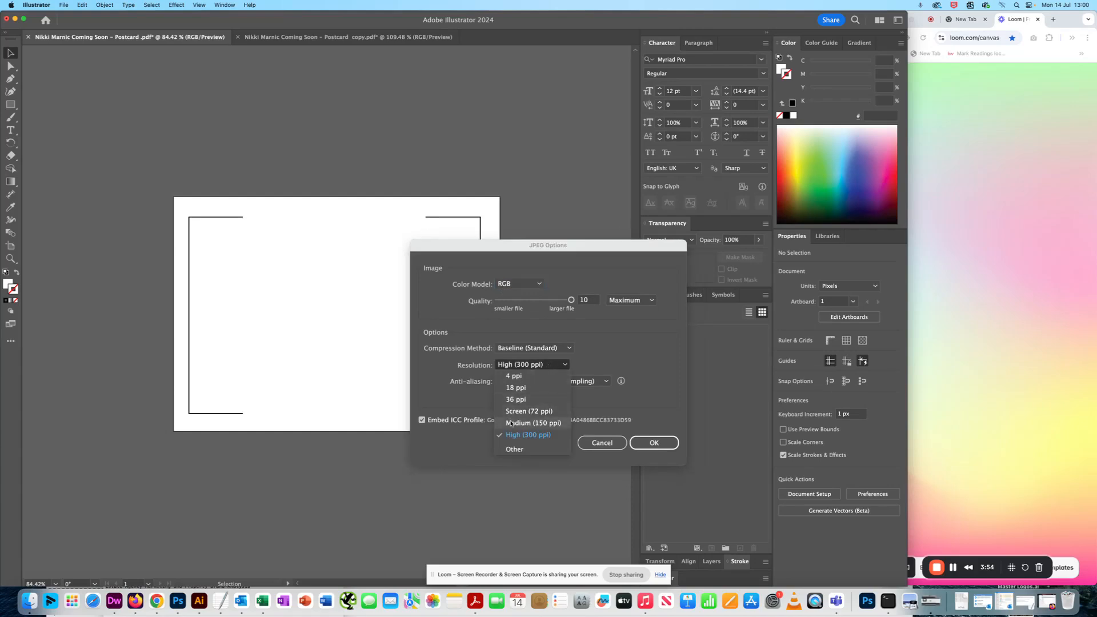
left_click(544, 424)
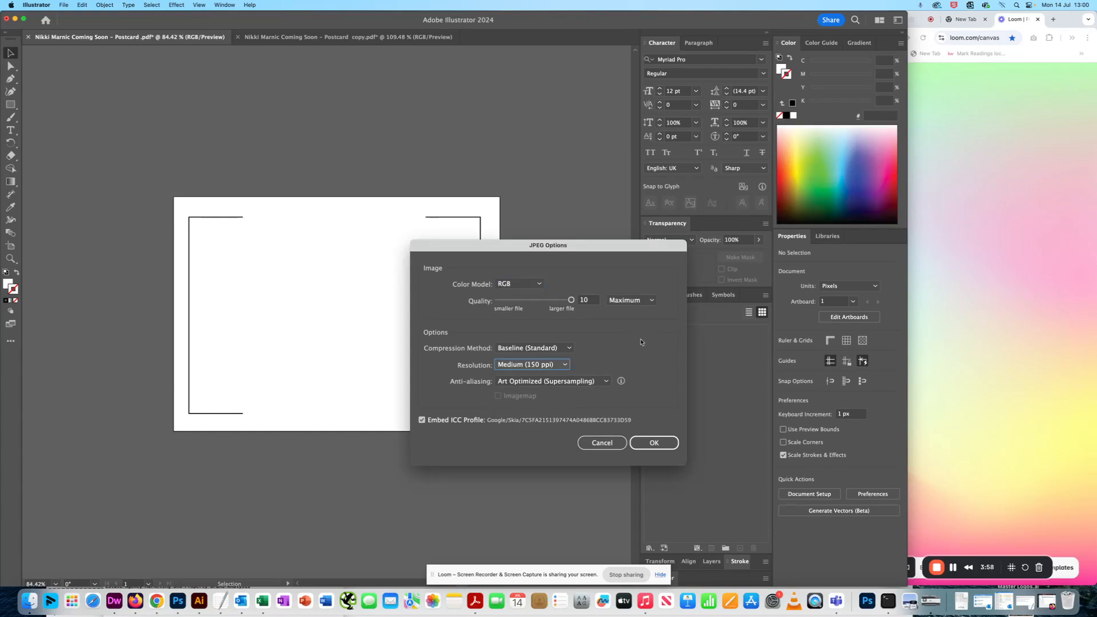
left_click(663, 447)
left_click(655, 443)
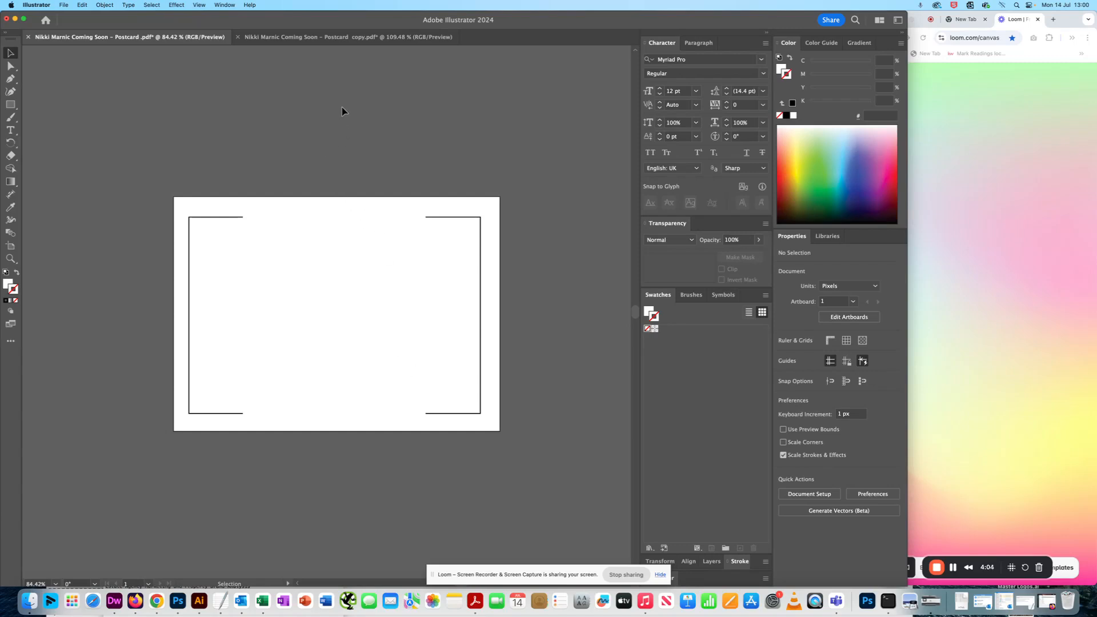
left_click(950, 578)
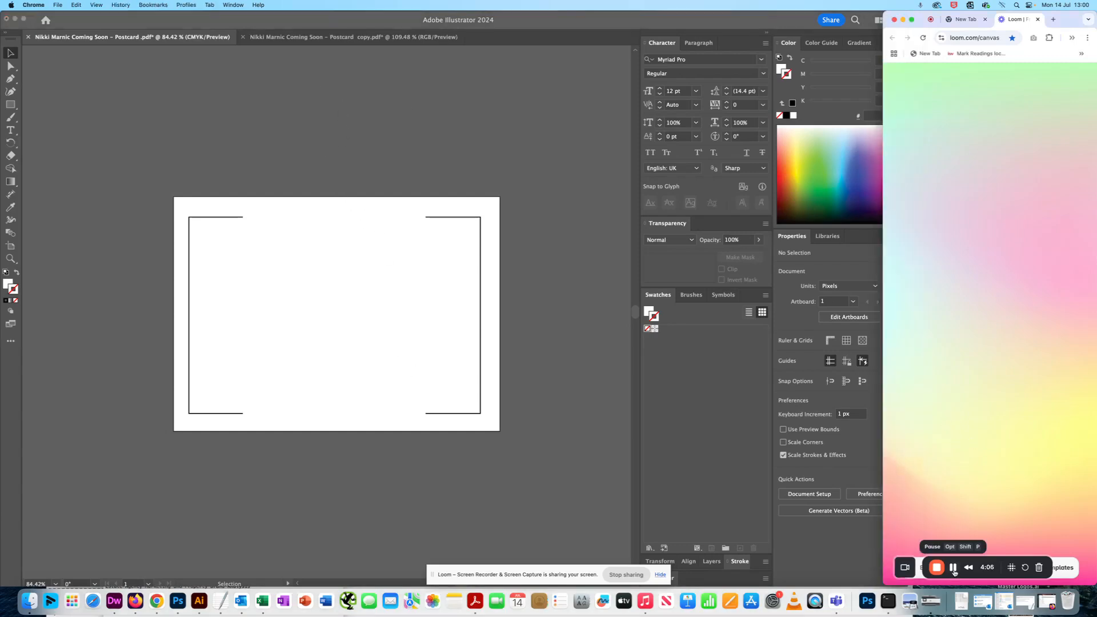
left_click(595, 372)
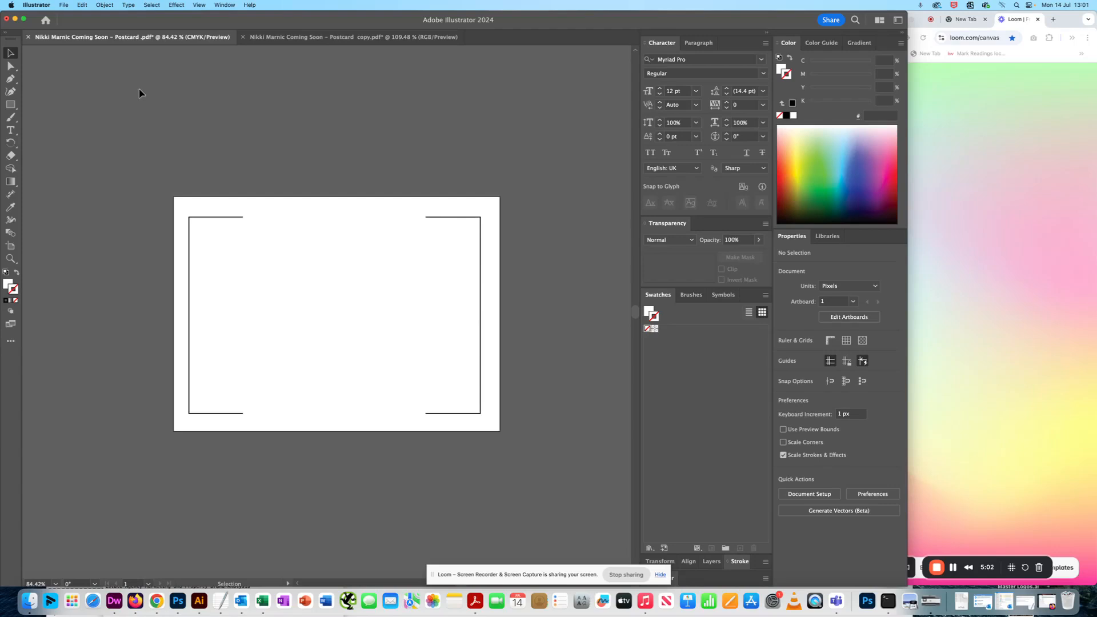
Save the frame-only postcard as an Adobe PDF (pdf) in the Page Setup Files folder on the Desktop.
left_click(64, 5)
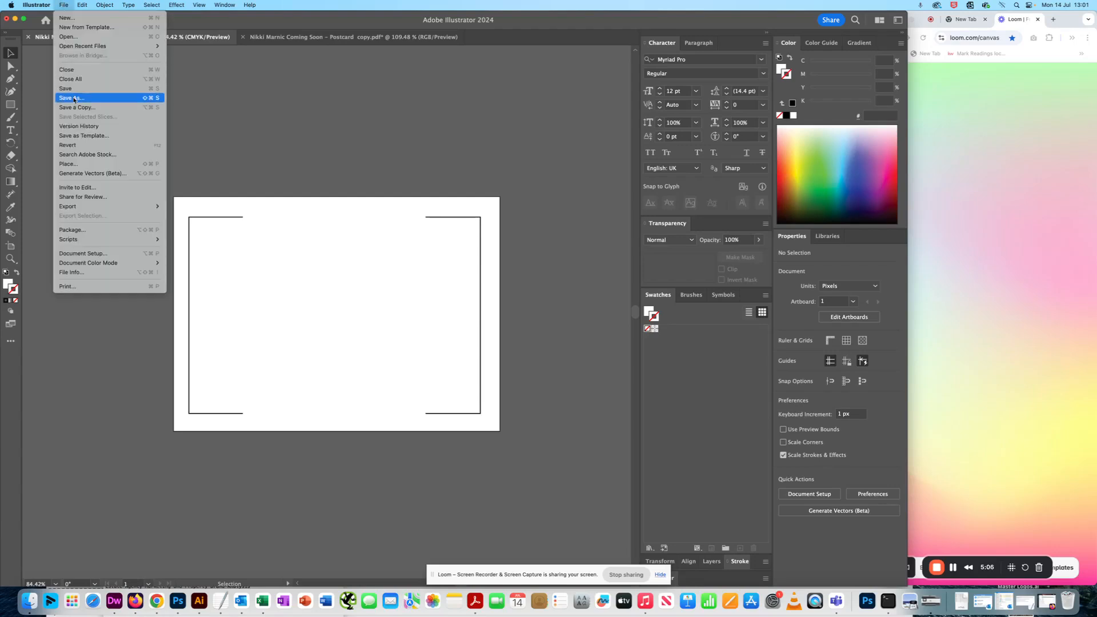
left_click(74, 98)
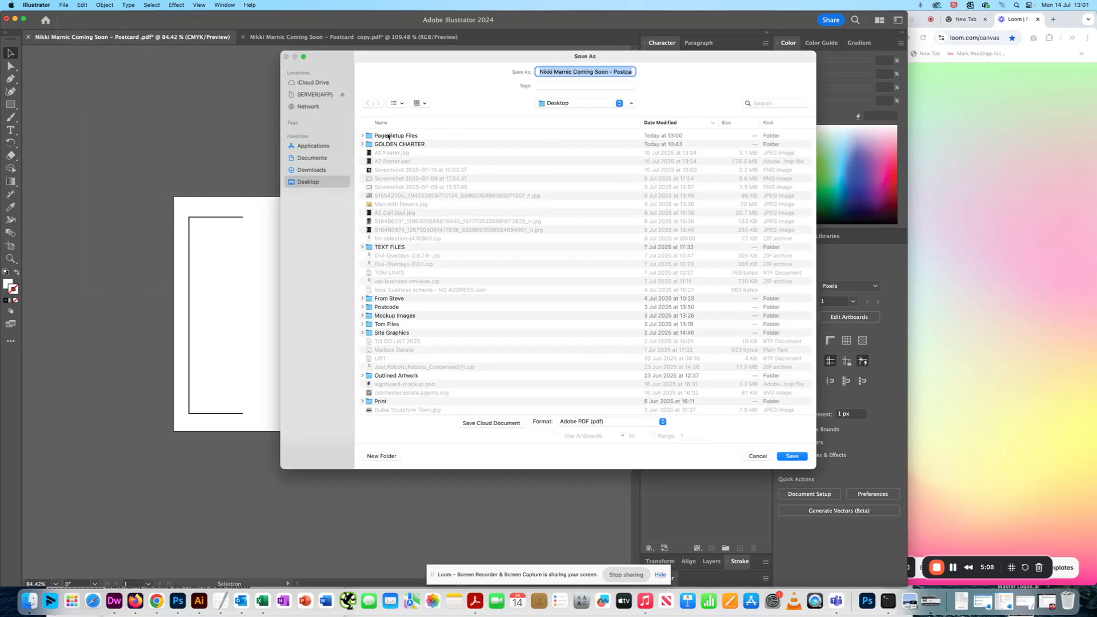
double_click(366, 135)
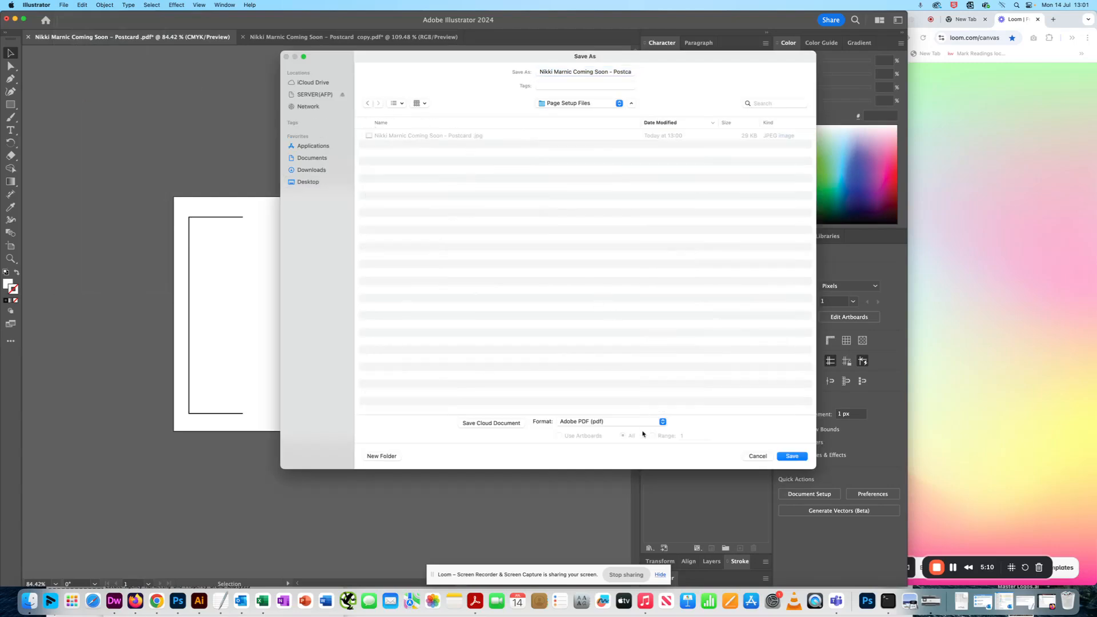
left_click(799, 457)
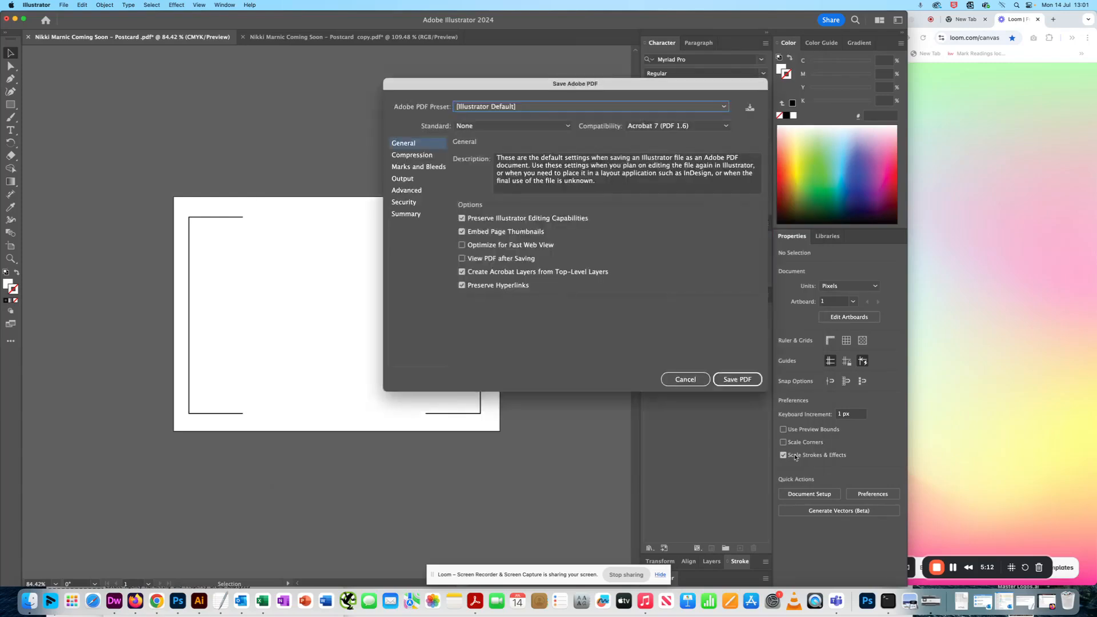
Choose the [High Quality Print] PDF preset and disable Preserve Hyperlinks and Optimize for Fast Web View.
left_click(476, 109)
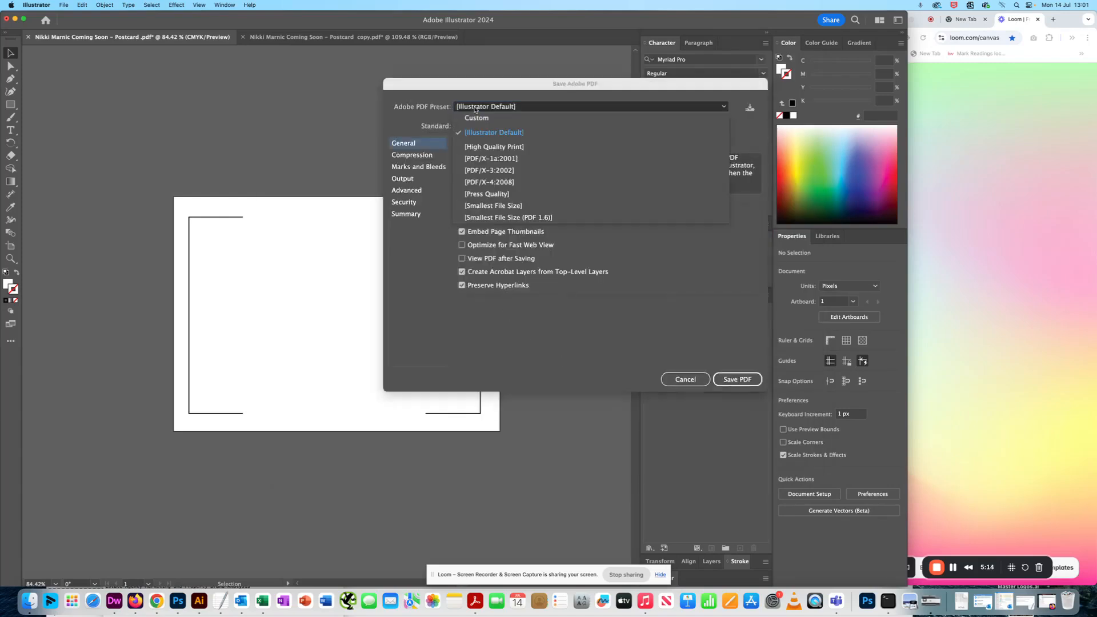
left_click(487, 147)
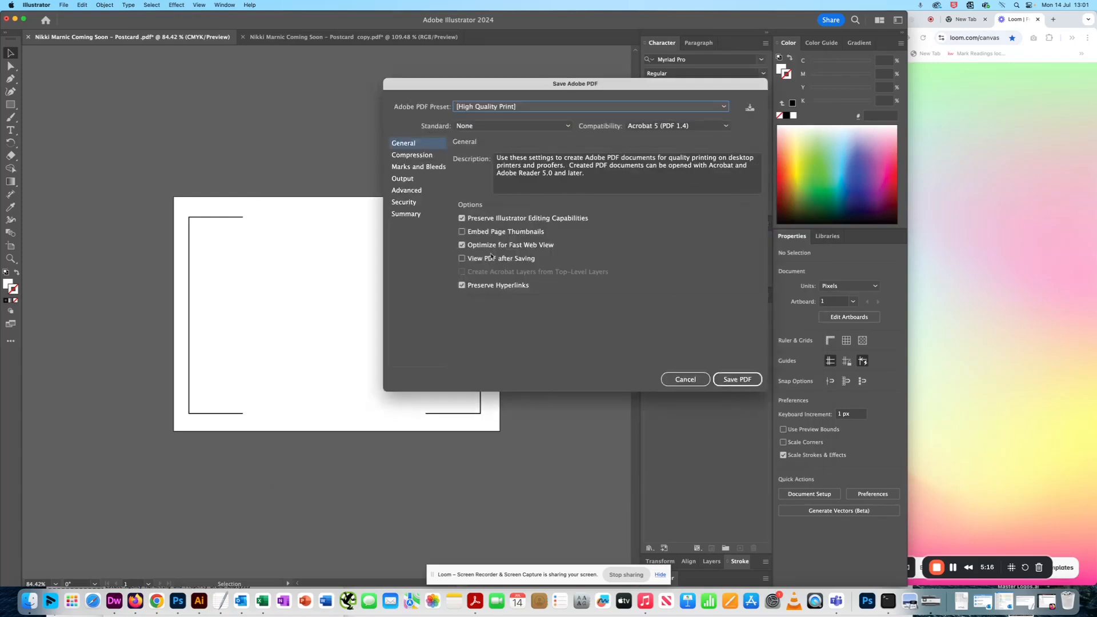
left_click(479, 285)
left_click(462, 245)
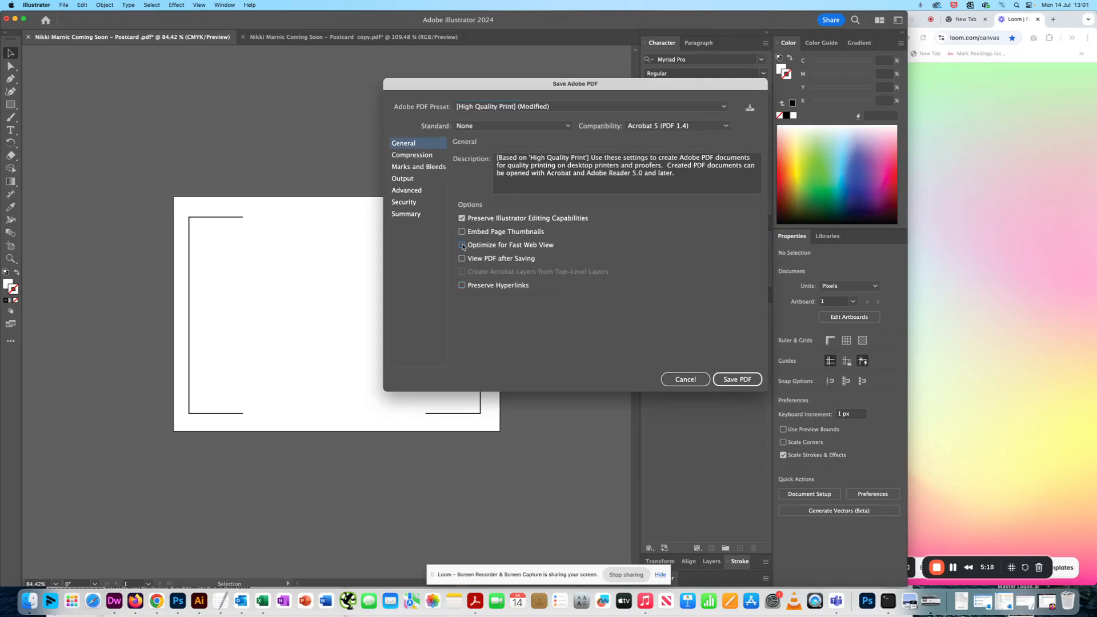
Add trim marks and a 3 mm bleed on all sides, then save the PDF.
left_click(404, 167)
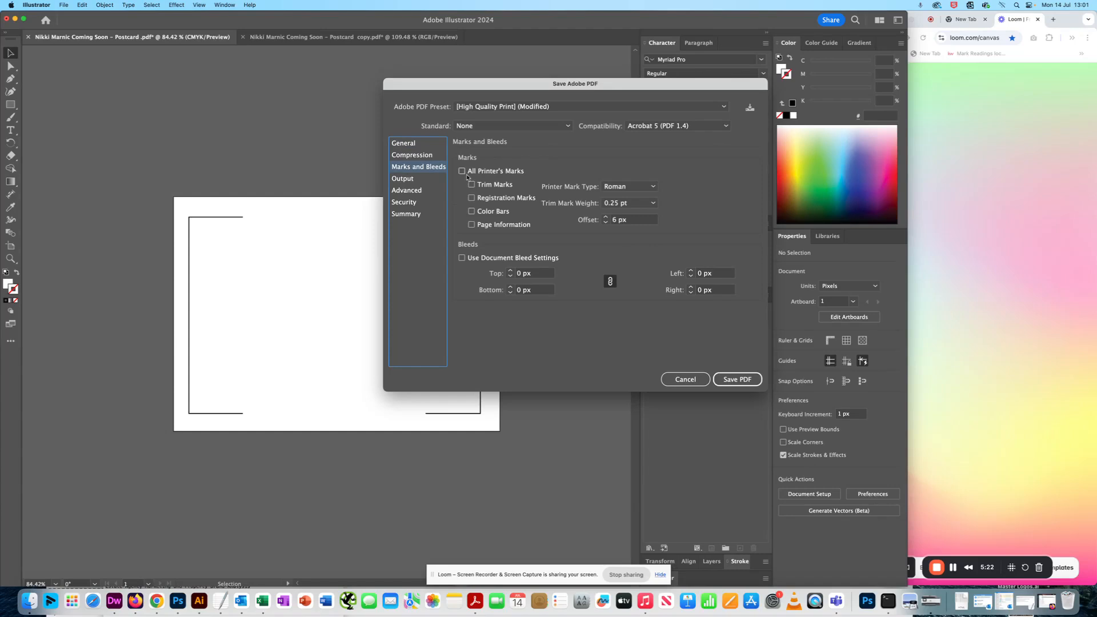
left_click(472, 185)
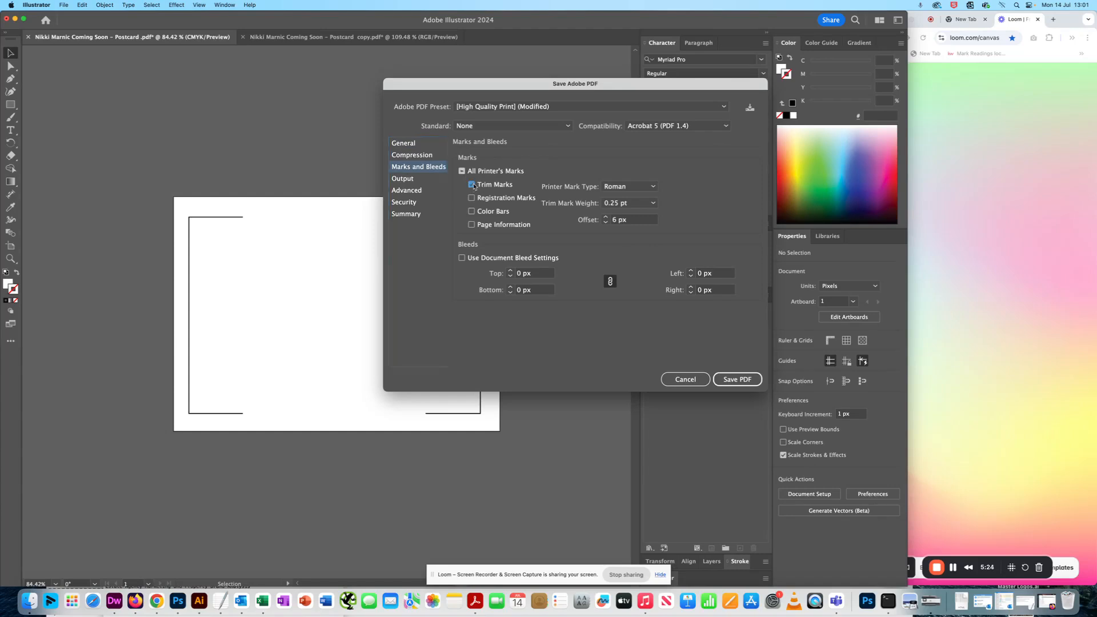
left_click(537, 274)
type("3mm")
left_click(529, 288)
left_click(537, 290)
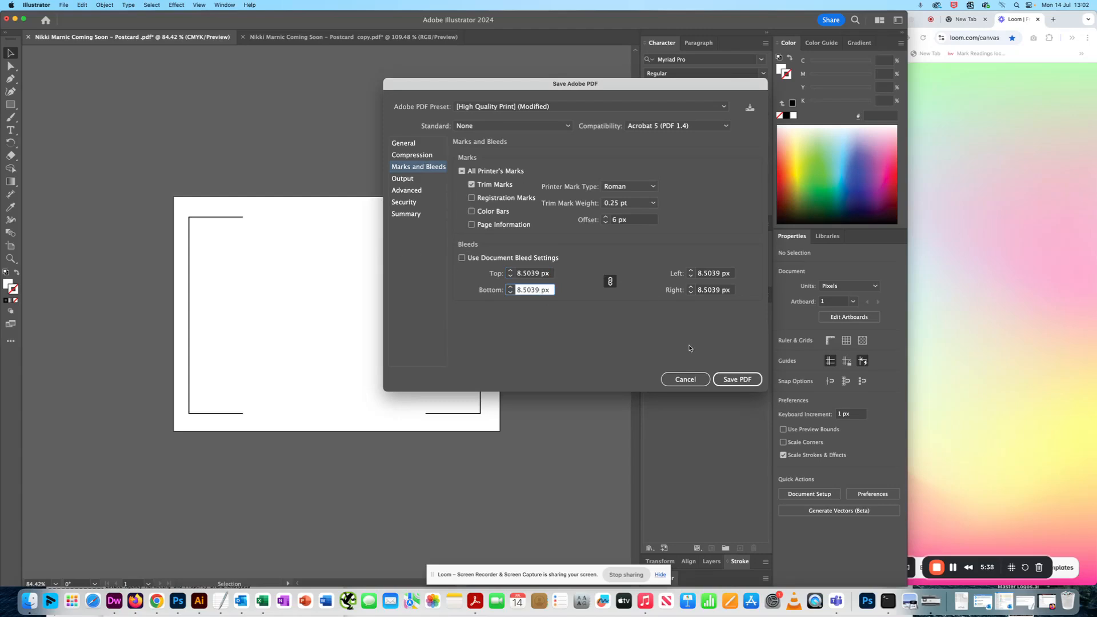
left_click(737, 380)
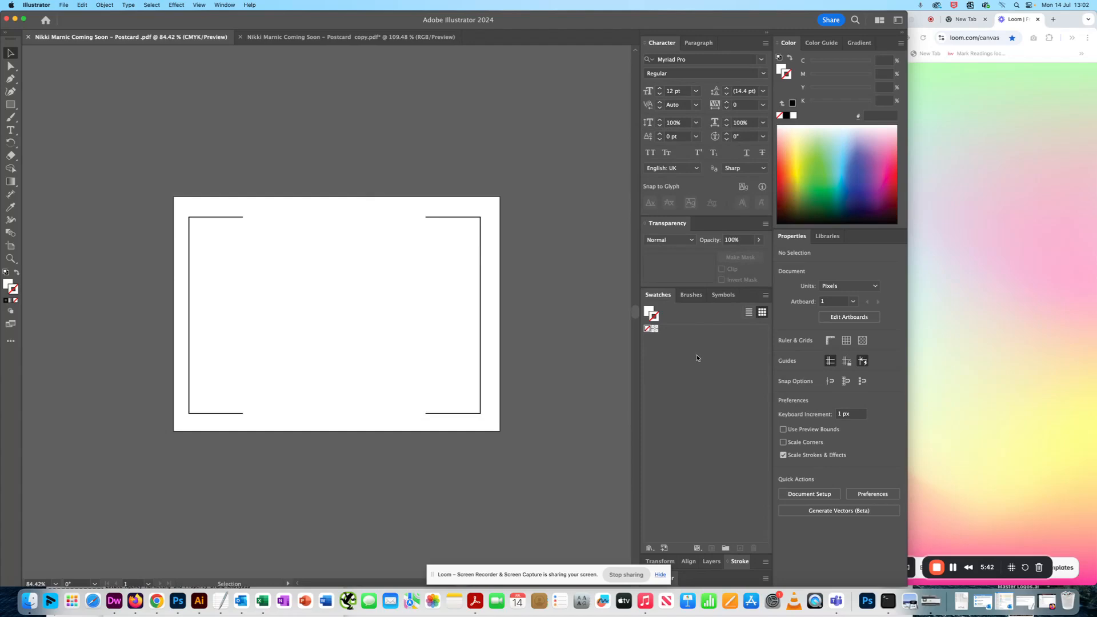
Switch to Finder and preview the saved postcard JPEG and PDF in the Page Setup Files folder.
key("F11")
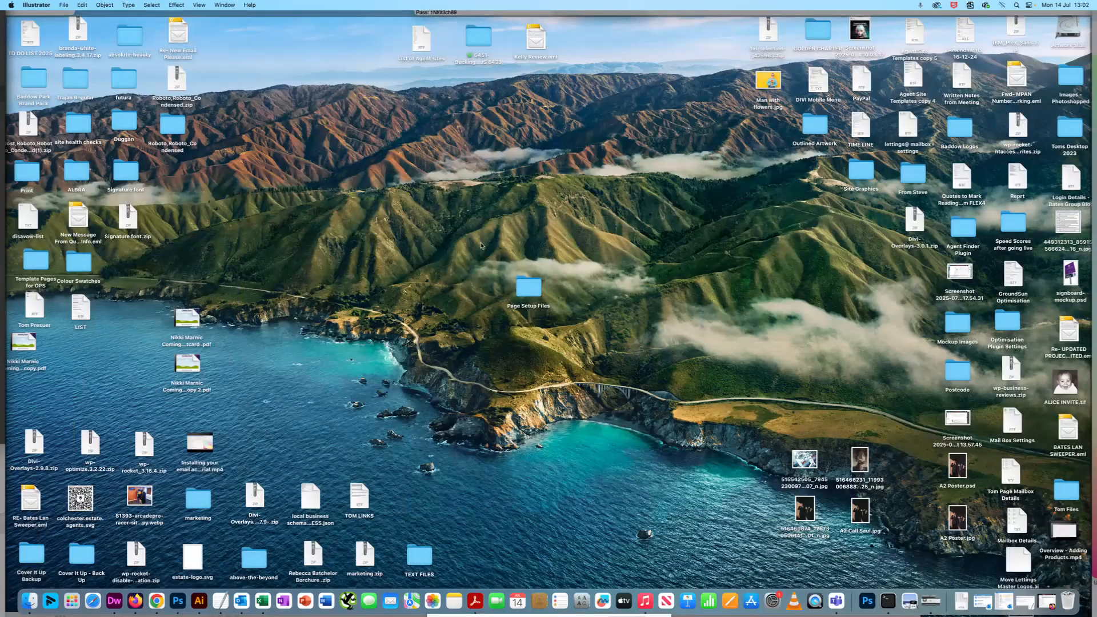
left_click(527, 289)
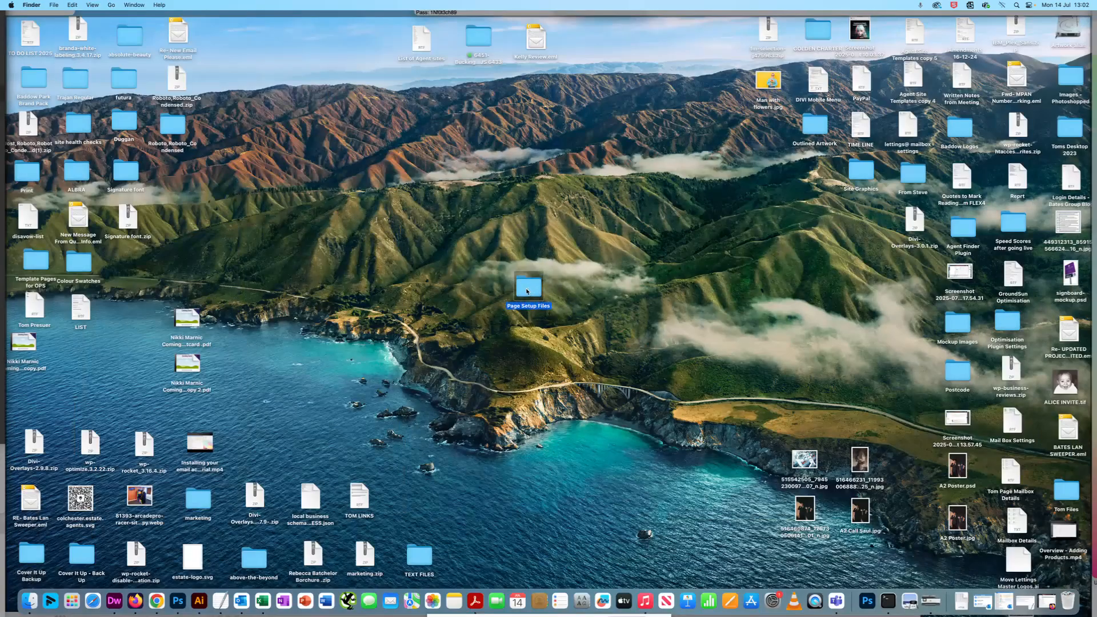
double_click(527, 289)
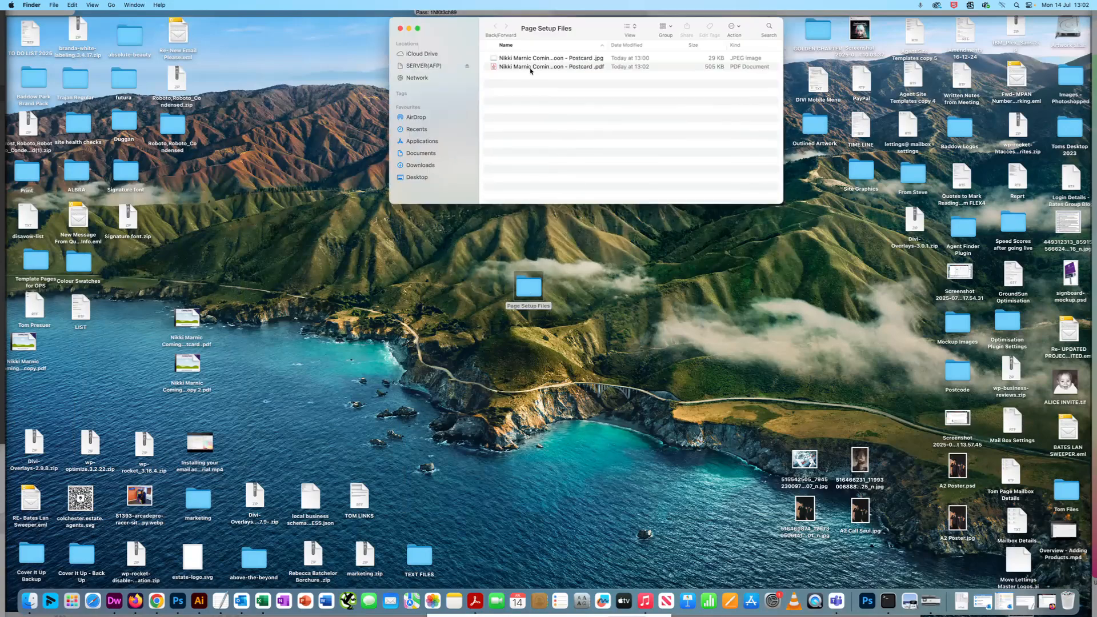
left_click(519, 59)
key("space")
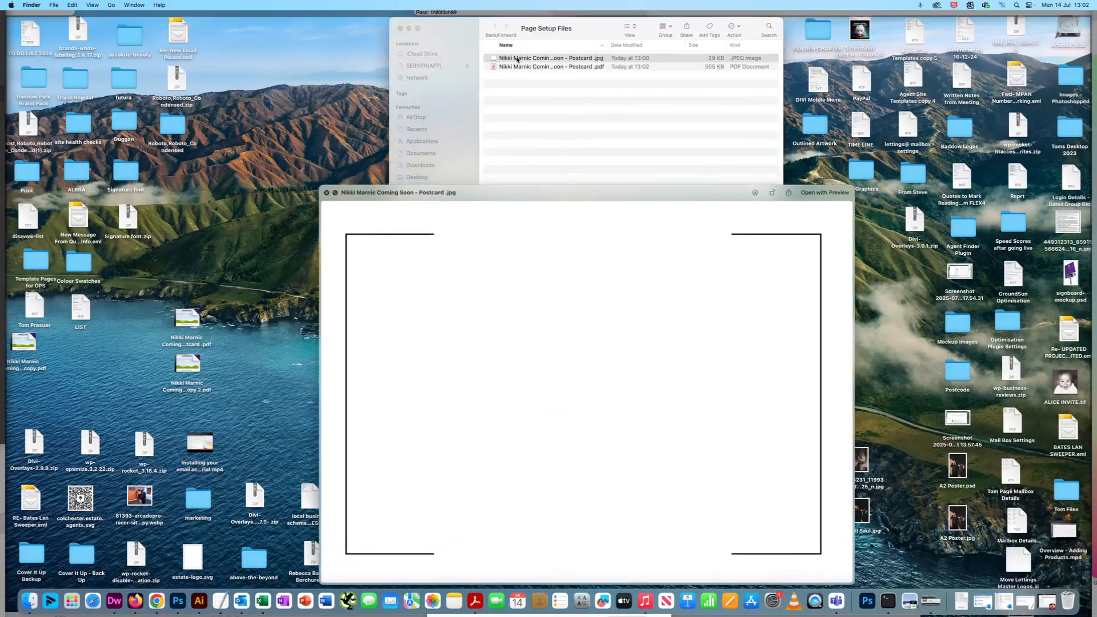
key("space")
left_click(527, 67)
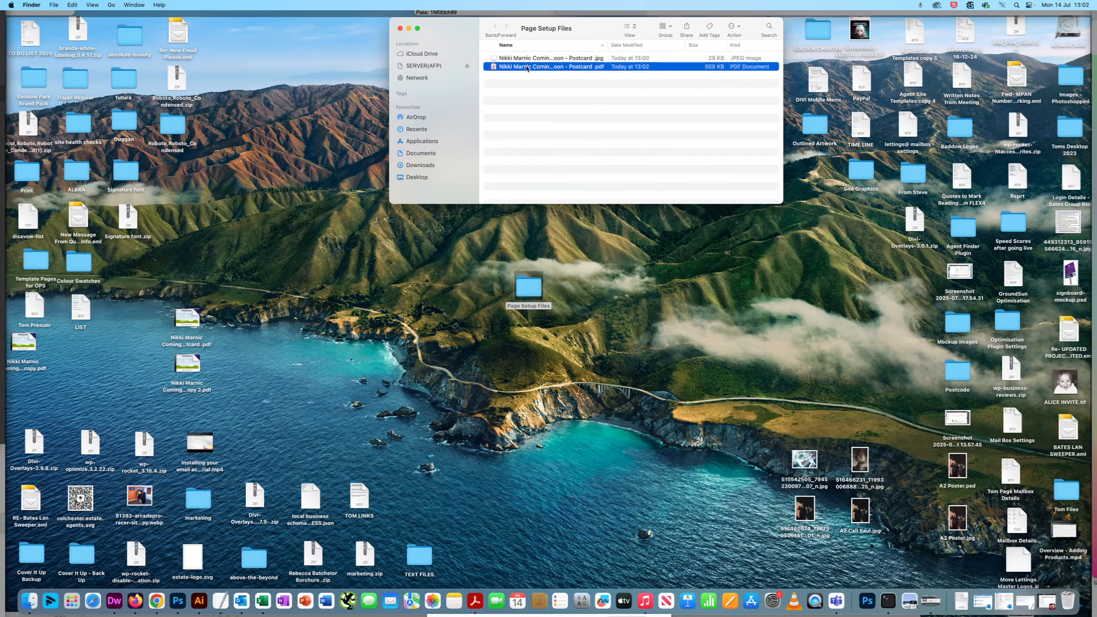
key("space")
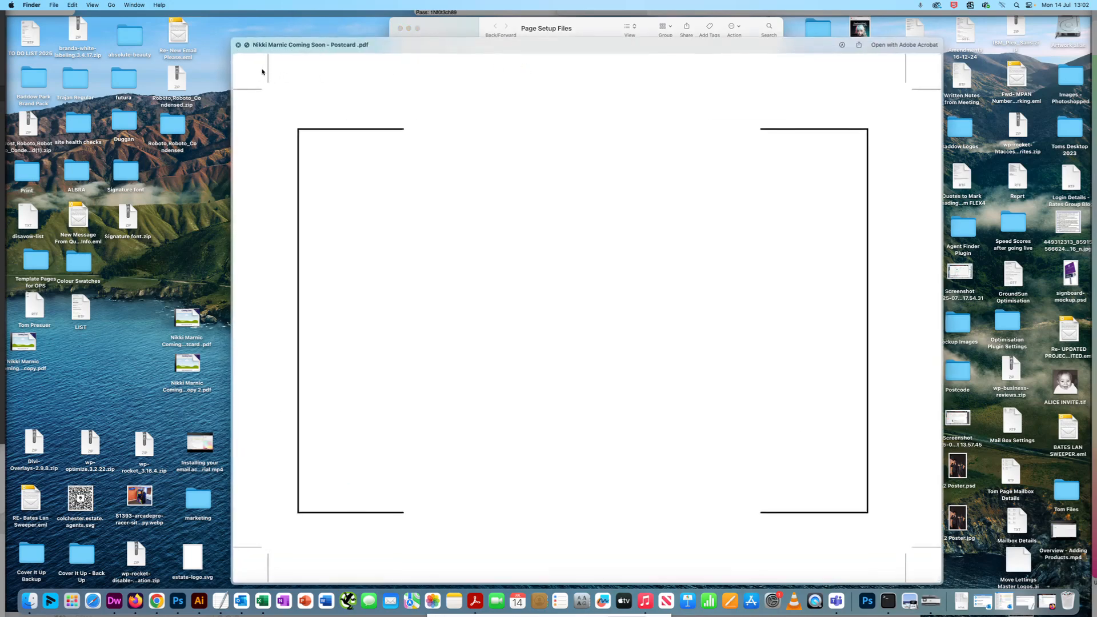
key("space")
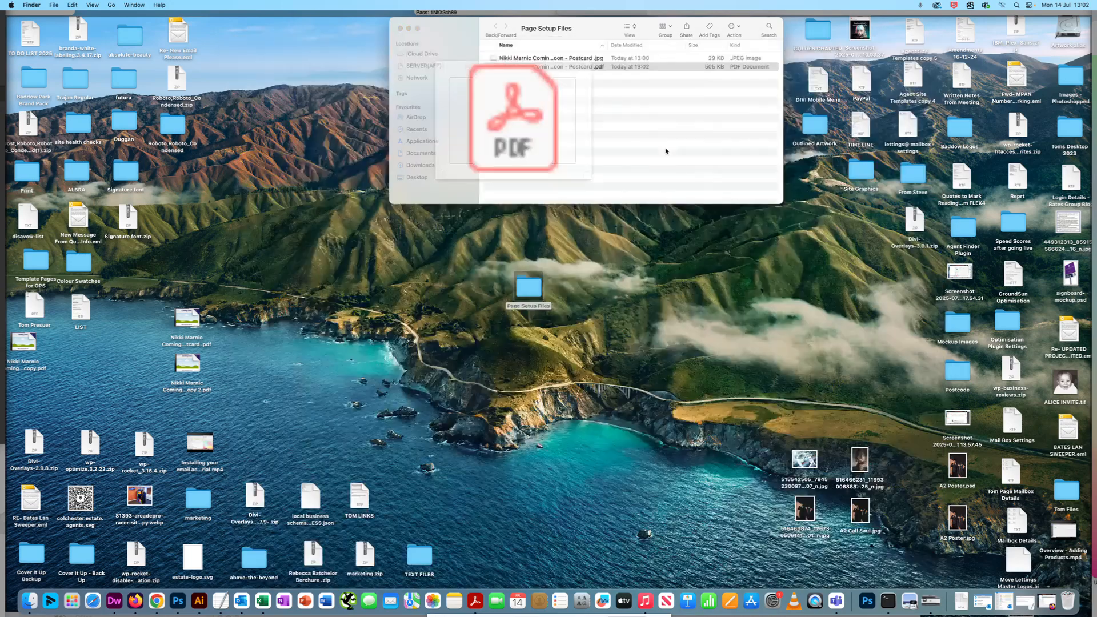
left_click(518, 159)
key("F11")
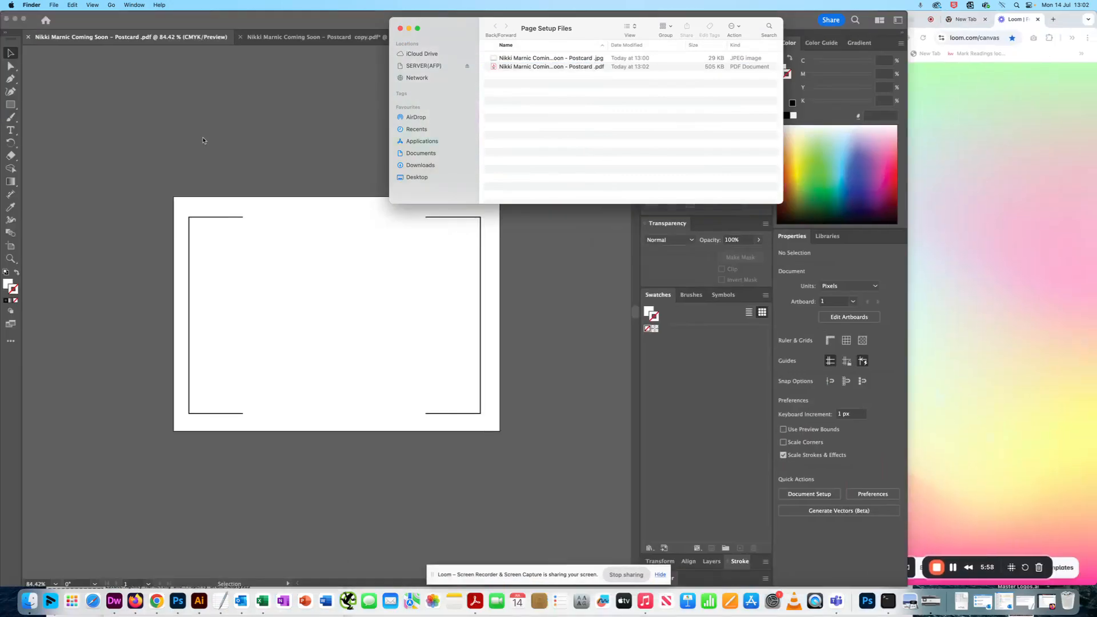
Return to Illustrator and bring up the other open postcard document, the copy.pdf with the message side.
left_click(184, 146)
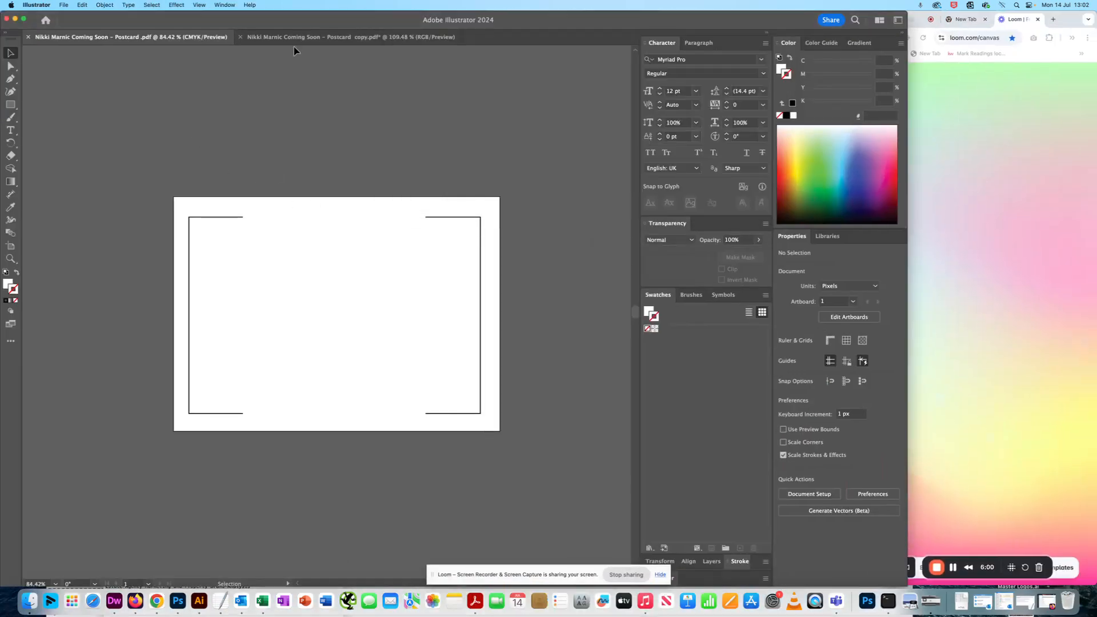
left_click(350, 38)
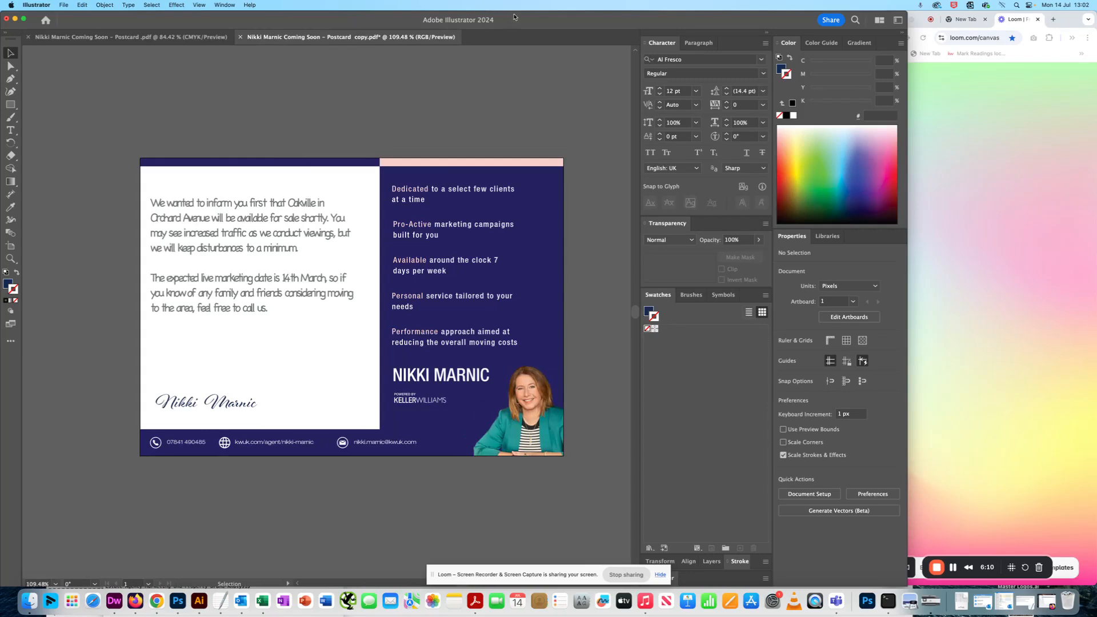
left_click_drag(507, 21, 527, 21)
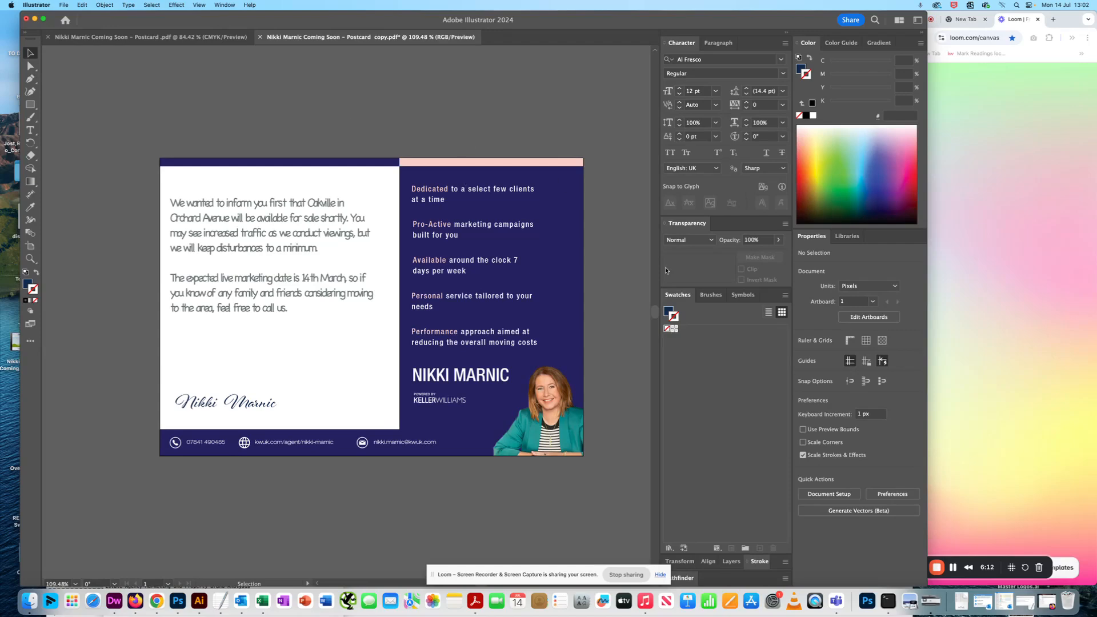
left_click(609, 250)
left_click(274, 106)
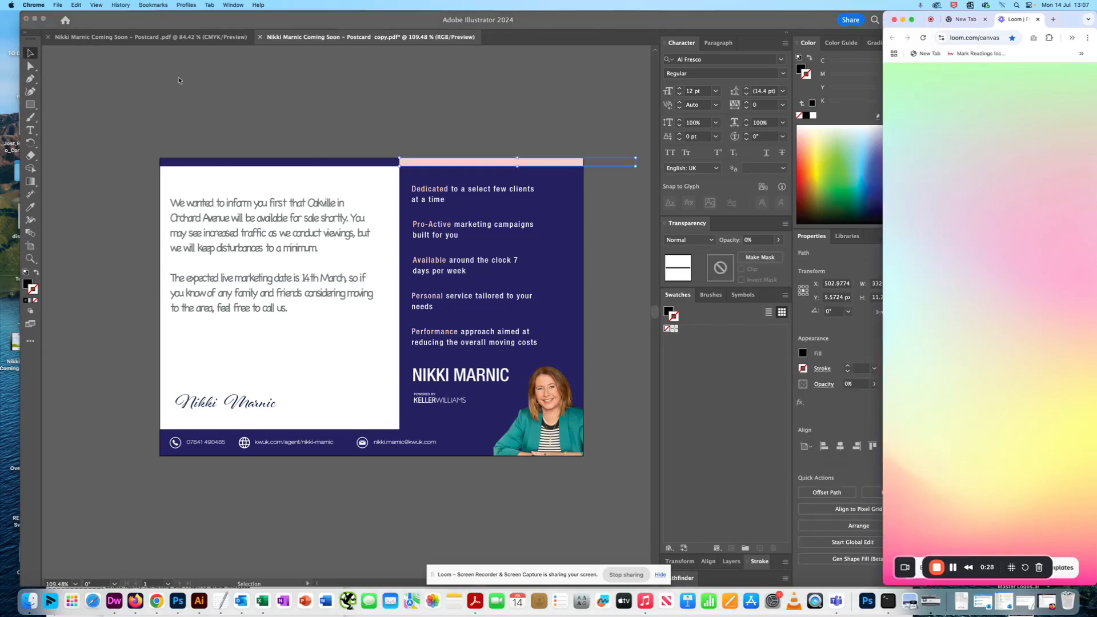
left_click(246, 153)
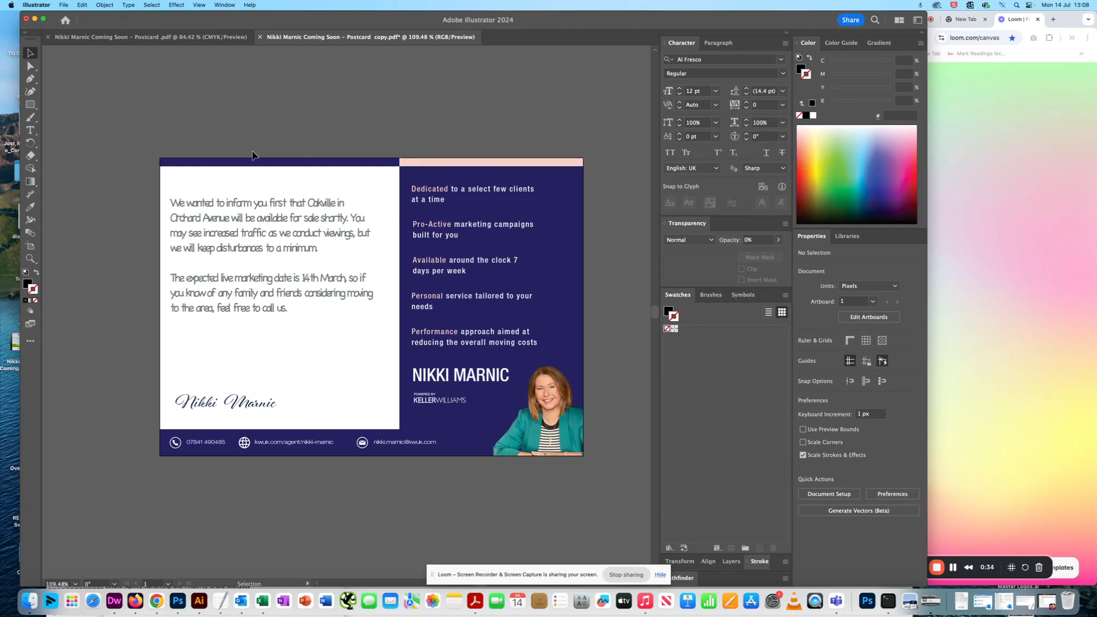
Delete the navy and pink strips along the top edge of the postcard.
left_click(319, 164)
key("BackSpace")
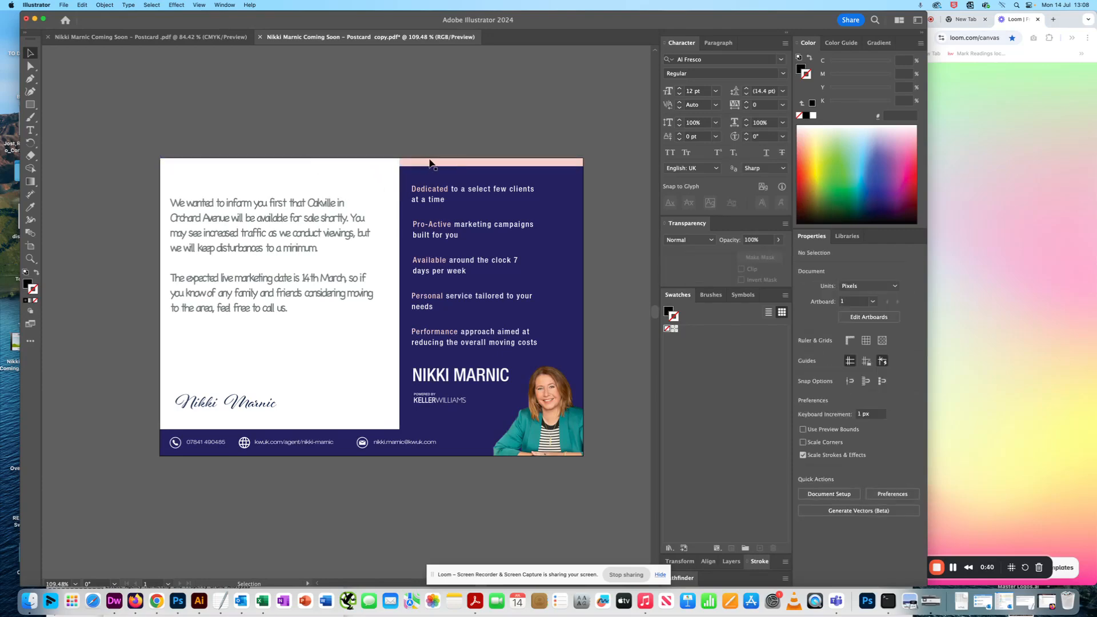
left_click(429, 164)
key("BackSpace")
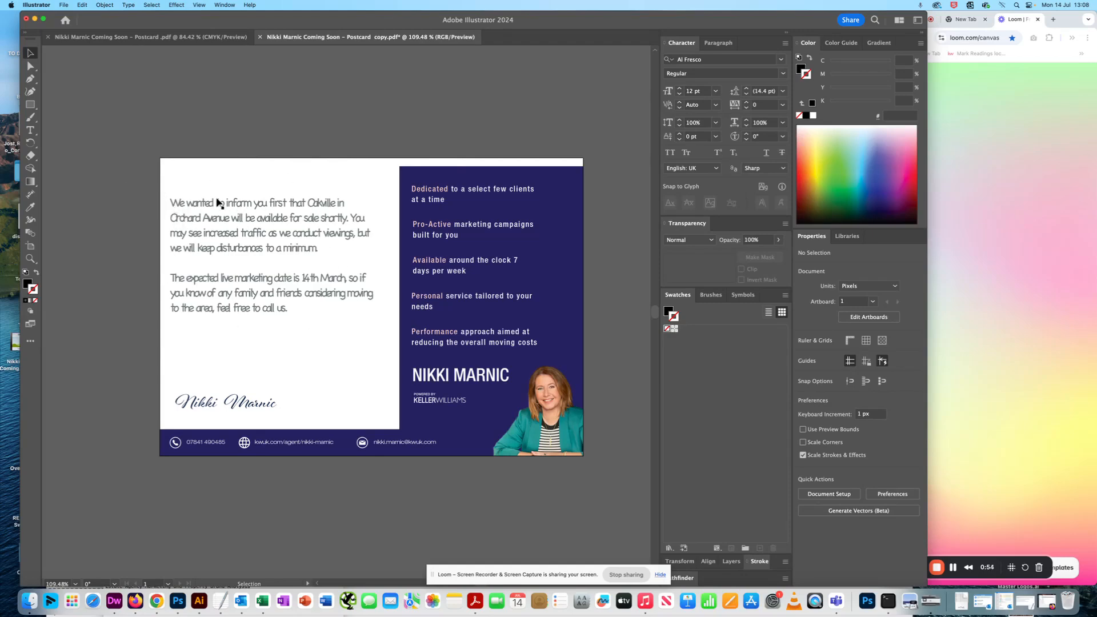
Delete the message text and signature from the white area, and the service claims and agent's name from the navy panel.
left_click(215, 205)
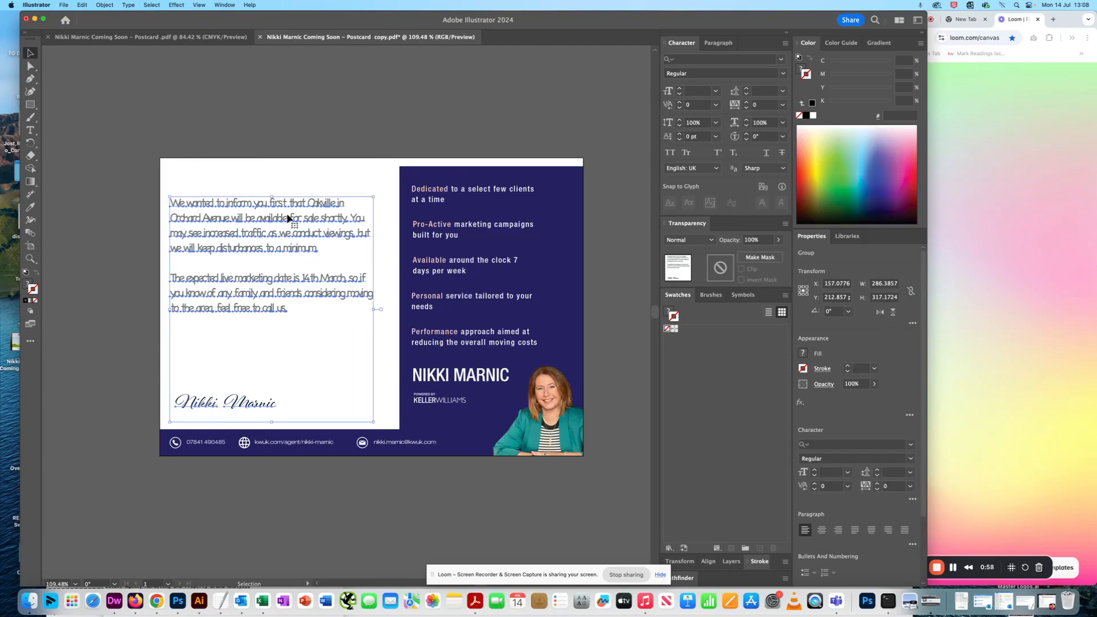
key("Delete")
left_click(425, 190)
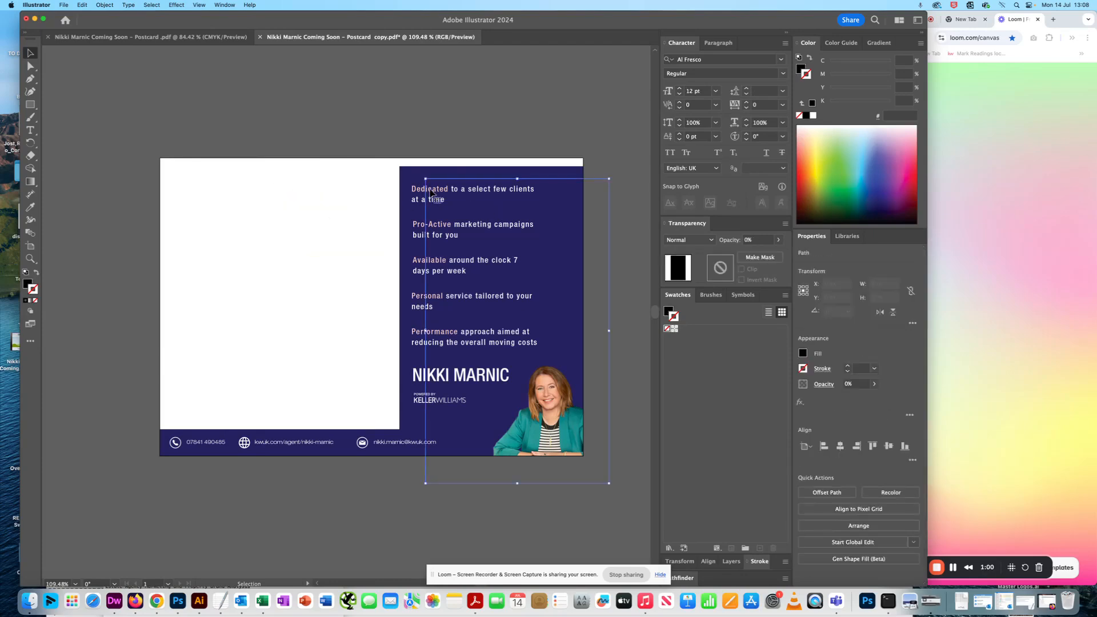
left_click(365, 200)
left_click(421, 192)
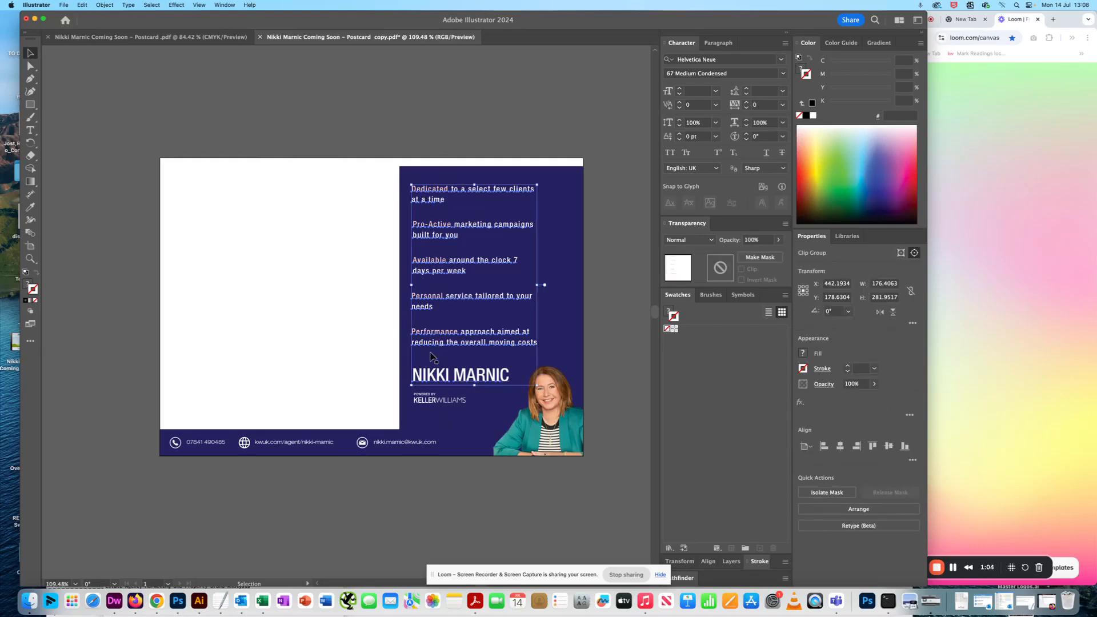
key("Delete")
Delete the Keller Williams logo and the agent's portrait photo from the lower part of the navy panel.
left_click(423, 402)
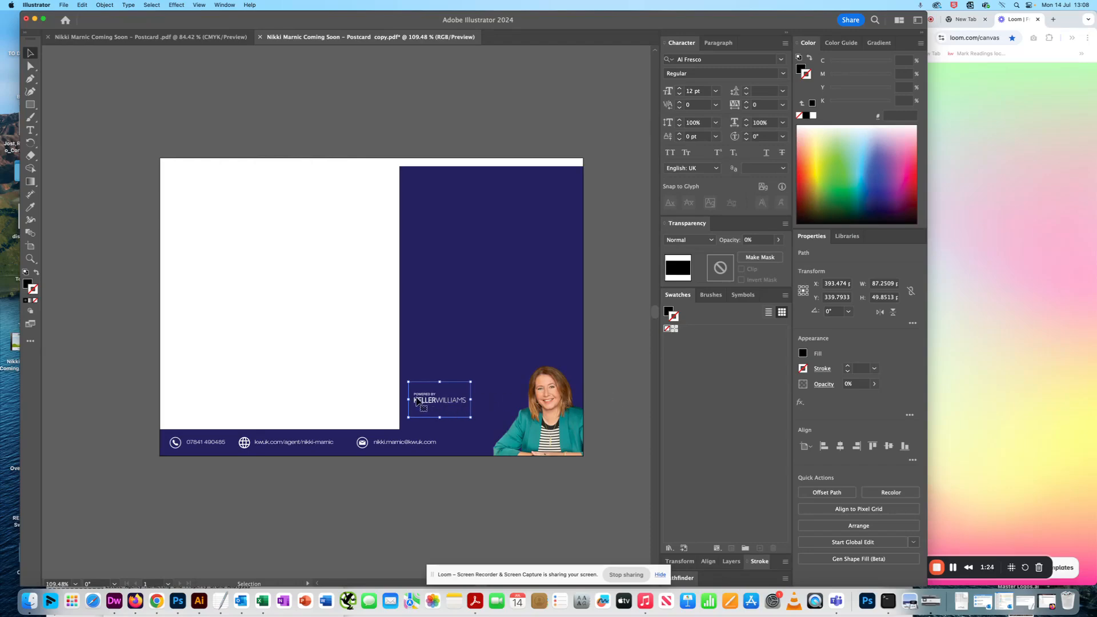
left_click(626, 380)
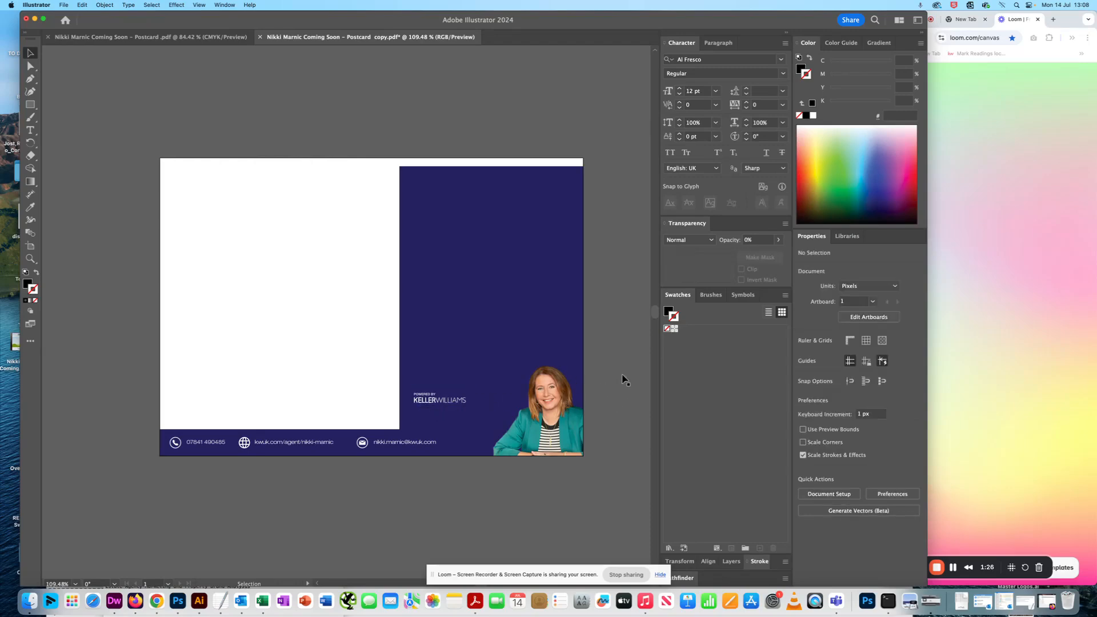
left_click(421, 400)
left_click(421, 400)
key("Delete")
left_click(541, 420)
key("Delete")
left_click(554, 426)
key("Delete")
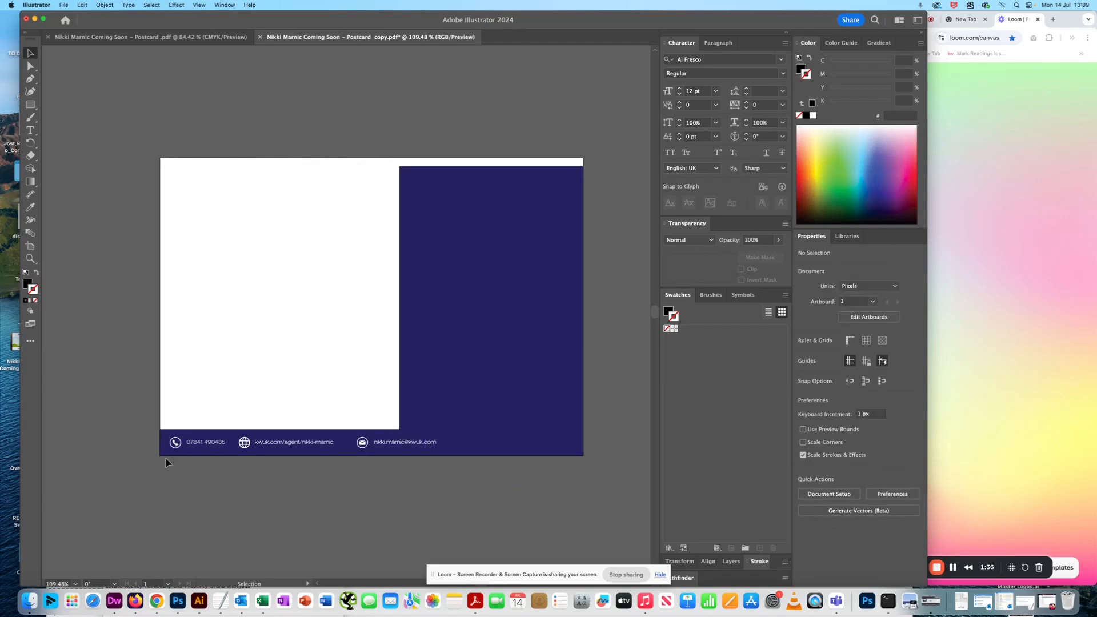
Delete the row of contact icons and the phone, website and email details from the navy footer.
left_click_drag(460, 439, 459, 439)
left_click(476, 451, "shift")
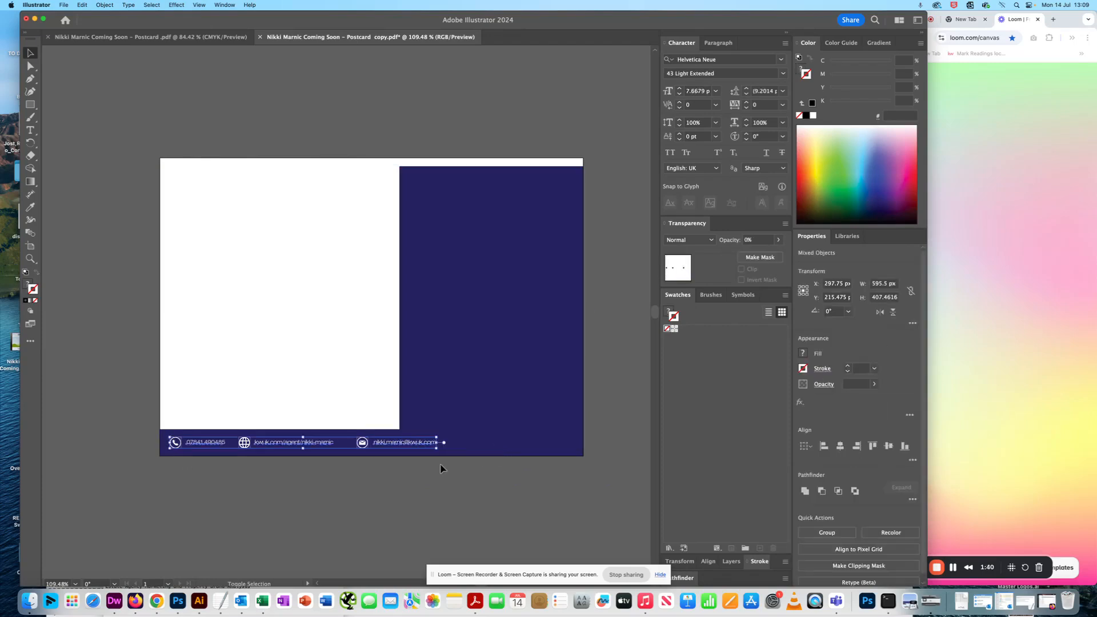
key("Delete")
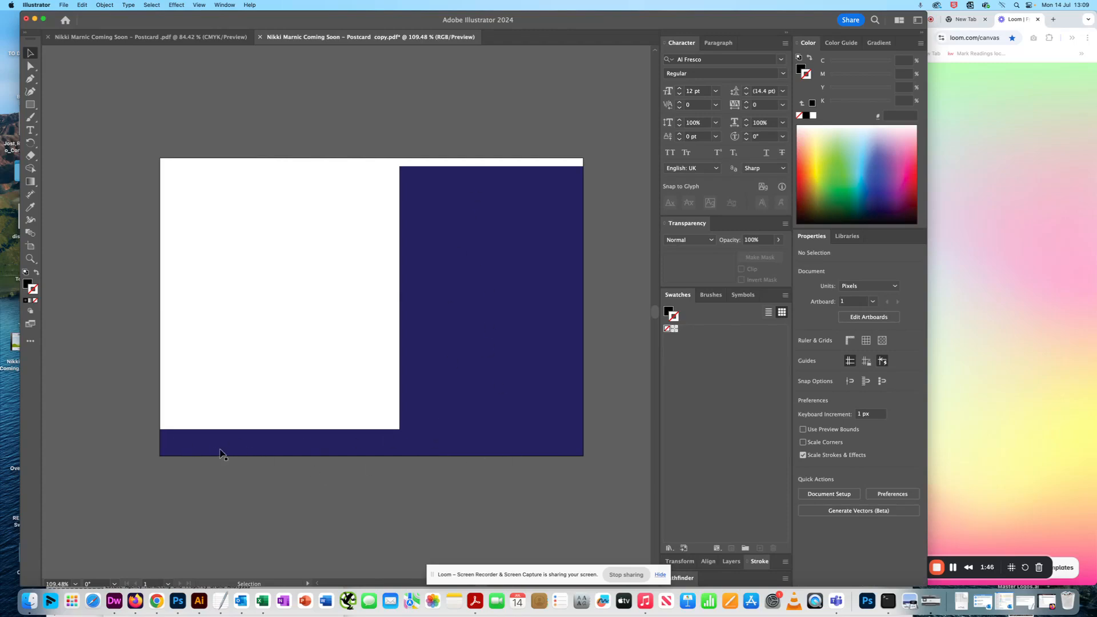
Delete the navy footer strip beneath the white area of the postcard.
left_click(448, 353)
key("Delete")
left_click(443, 372)
key("Delete")
left_click(411, 431)
key("Delete")
left_click(417, 422)
key("Delete")
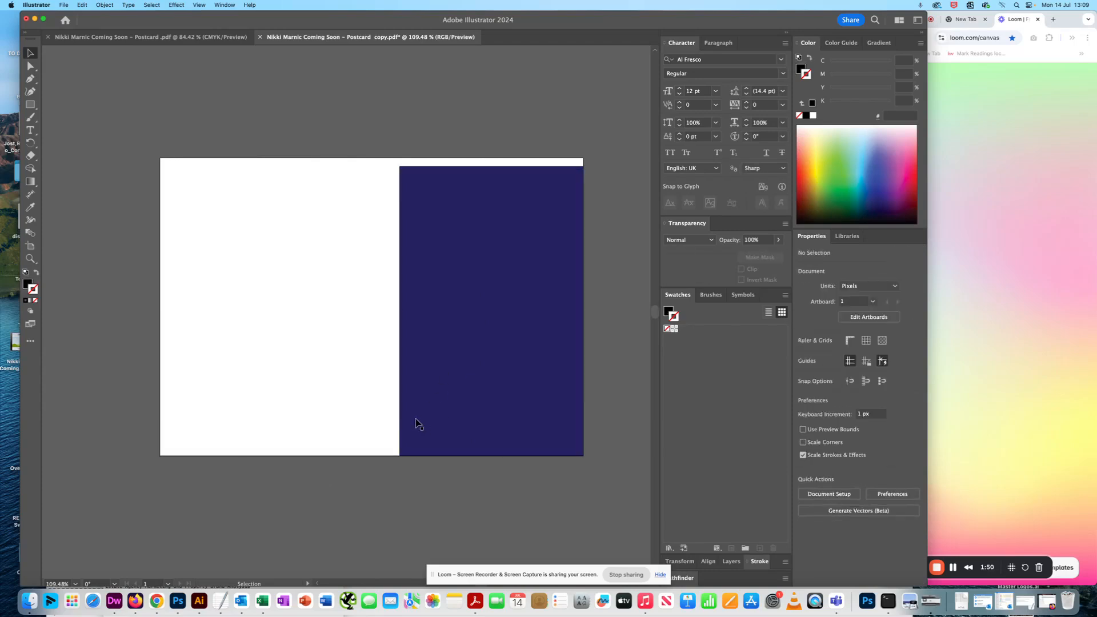
Delete the navy panel and the strips along its edges, leaving the postcard blank.
left_click(417, 422)
key("Delete")
left_click(435, 420)
key("Delete")
left_click(434, 420)
key("Delete")
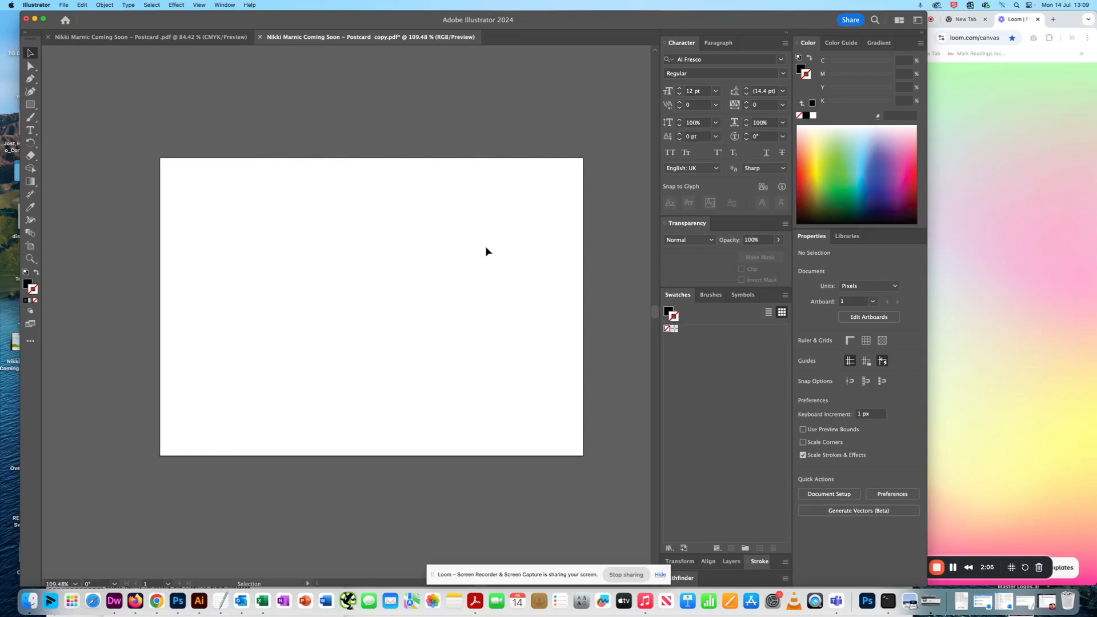
Undo the recent deletions until the navy panel, footer strip, contact details and portrait photo are back.
key("super+z")
key("super+z")
key("super+z")
key("super+z")
key("super+z")
key("super+z")
key("super+z")
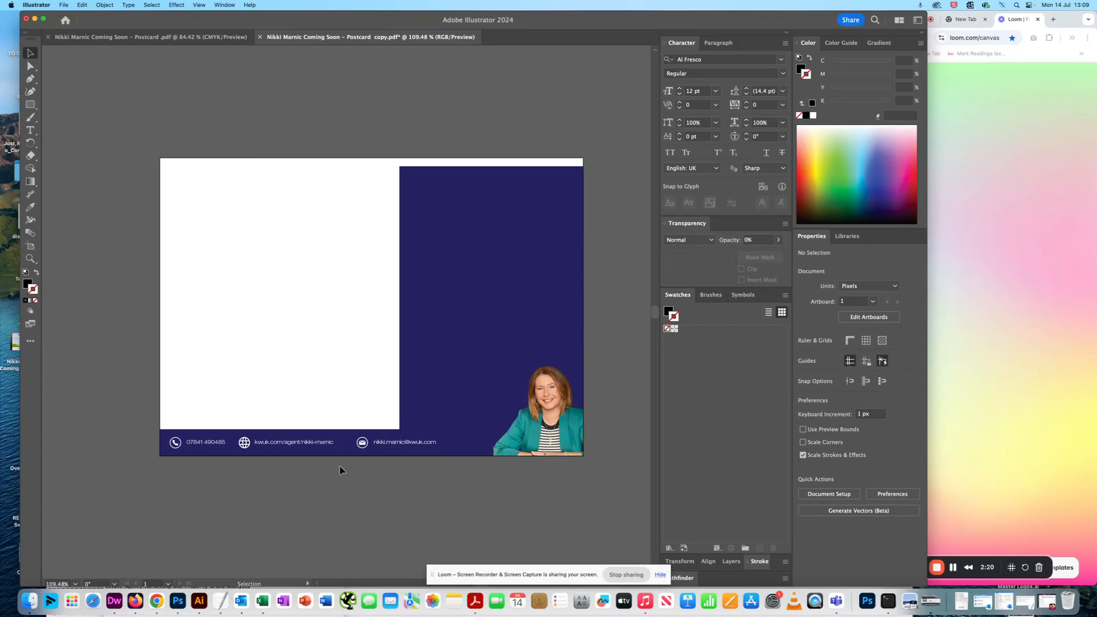
Check the shape at the email icon, and delete the shapes at the website and phone icons in the footer.
left_click(364, 444)
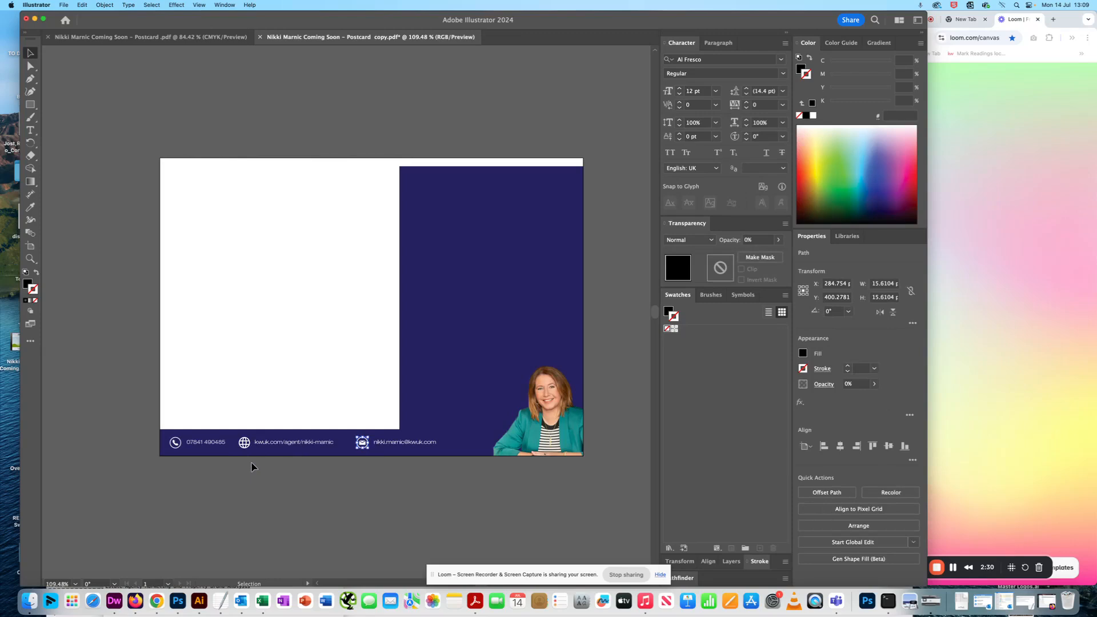
left_click(332, 474)
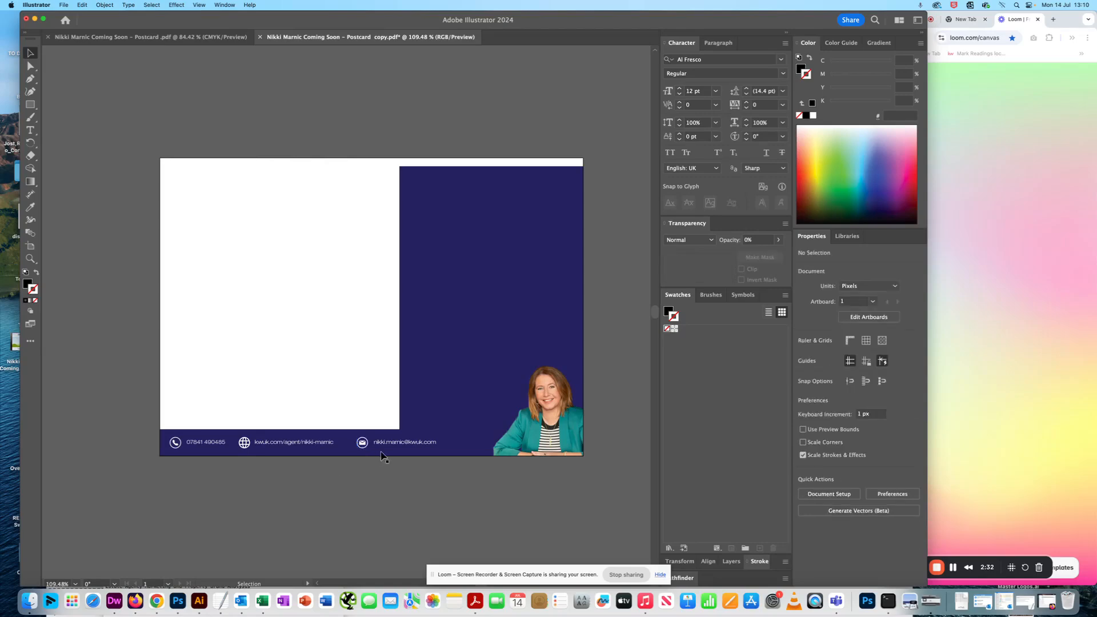
left_click(361, 448)
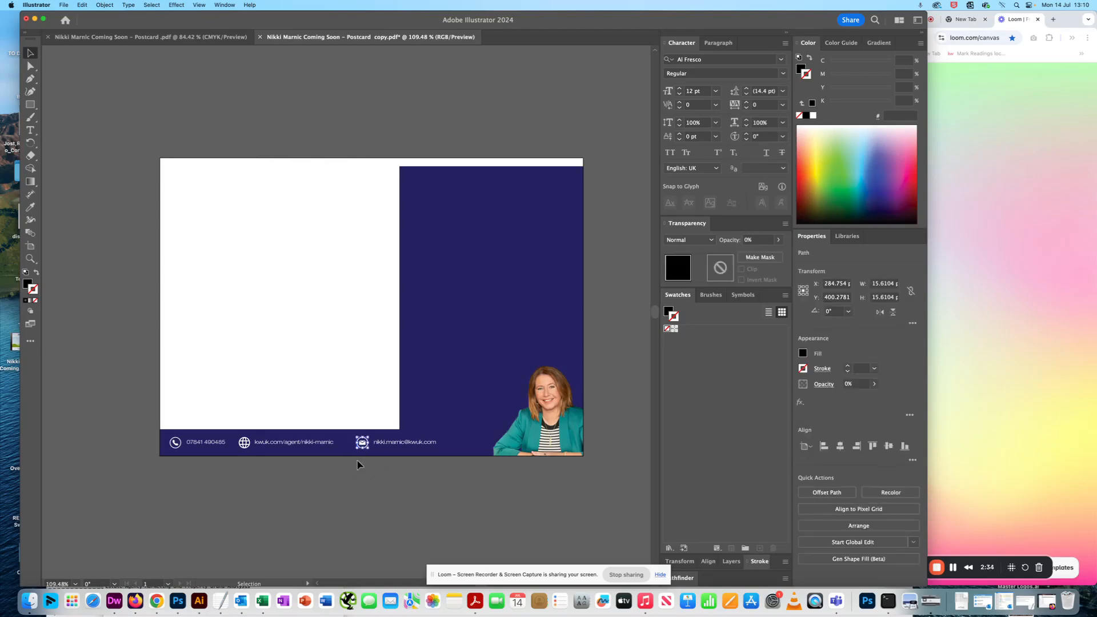
left_click(360, 463)
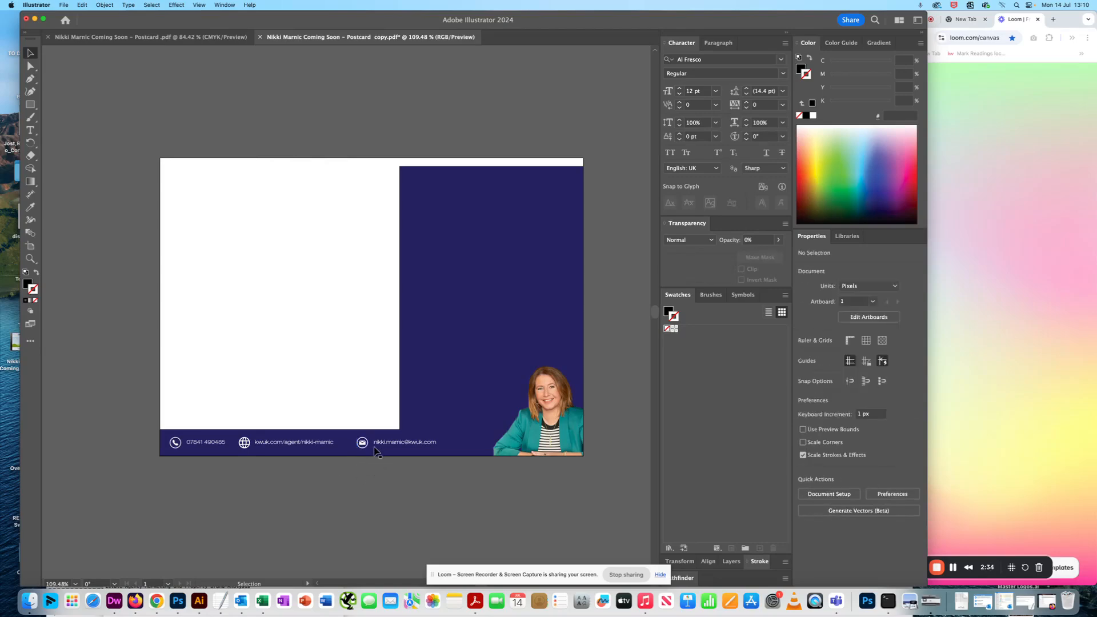
left_click(253, 443)
key("Delete")
left_click(170, 447)
key("Delete")
Select the artwork across the whole postcard and delete it.
left_click_drag(140, 483, 580, 136)
key("Delete")
left_click_drag(368, 189, 476, 210)
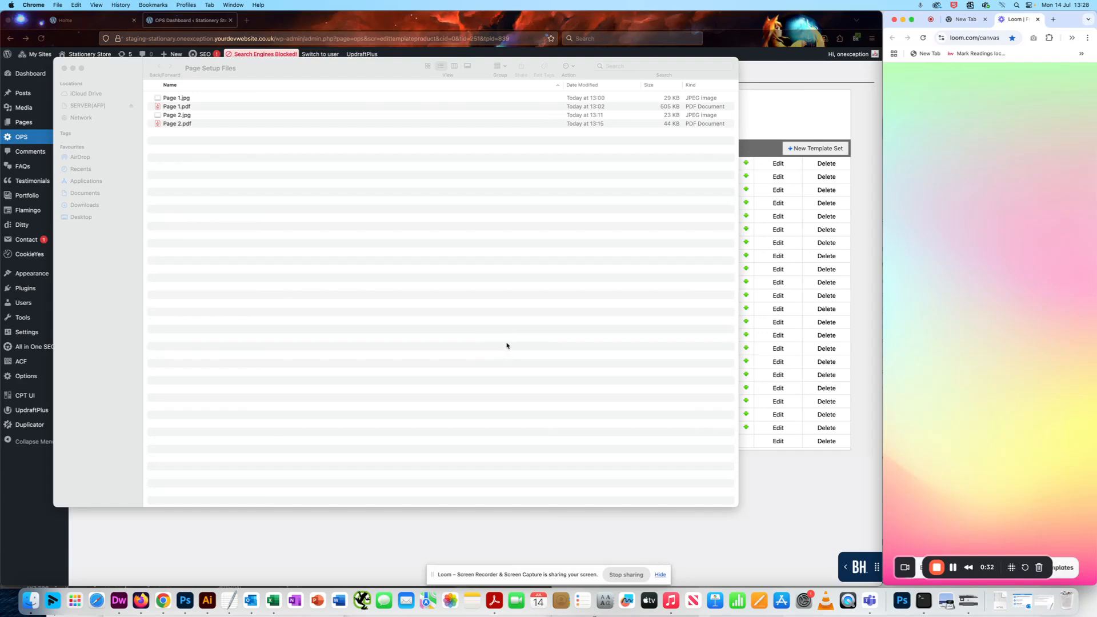
Switch to the OPS dashboard in Firefox and open the With Photo - Simple design template in the Postcards set.
left_click(776, 478)
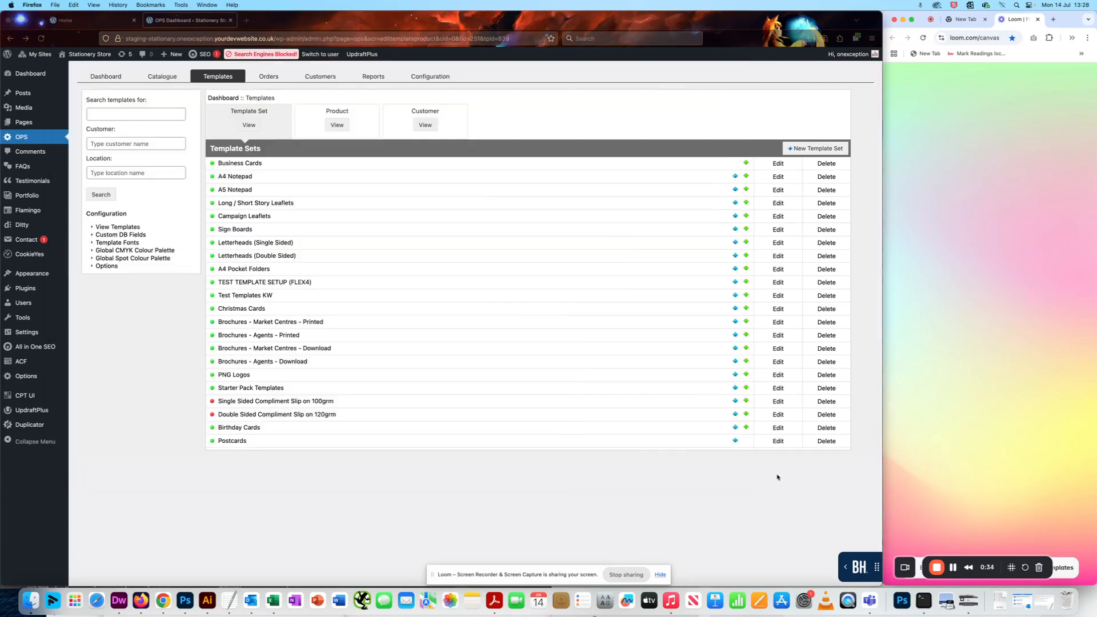
left_click_drag(347, 20, 355, 20)
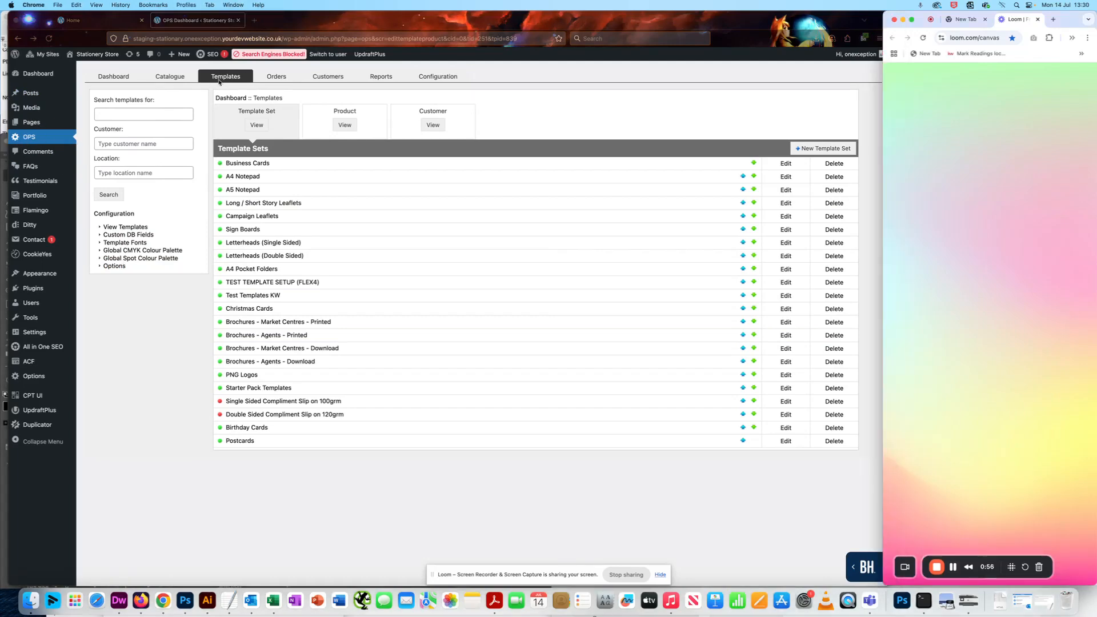
left_click(250, 450)
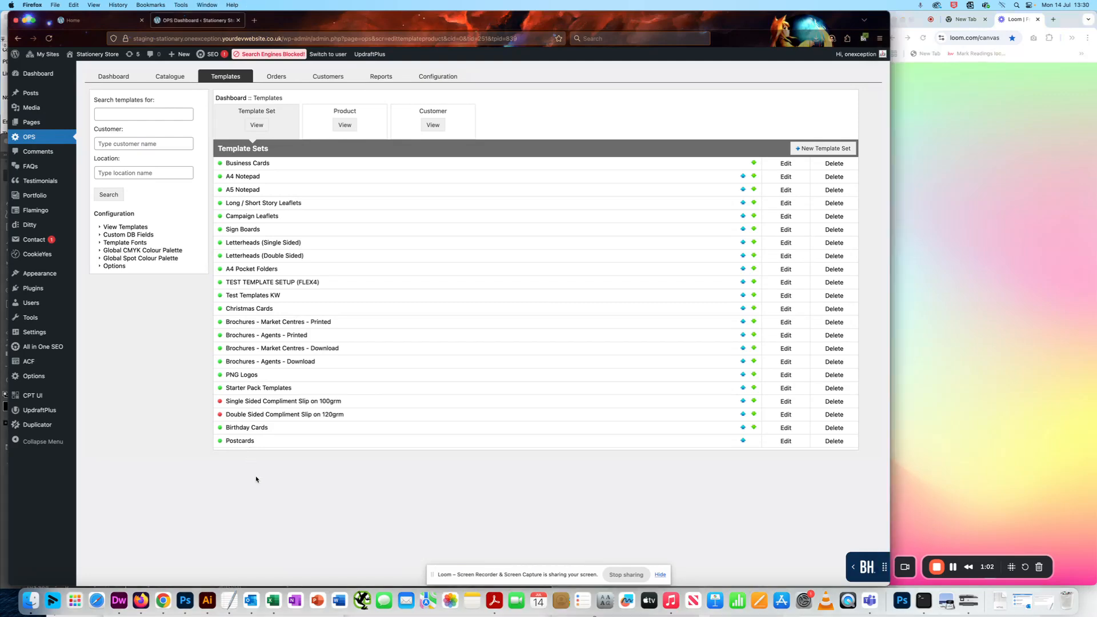
left_click(246, 442)
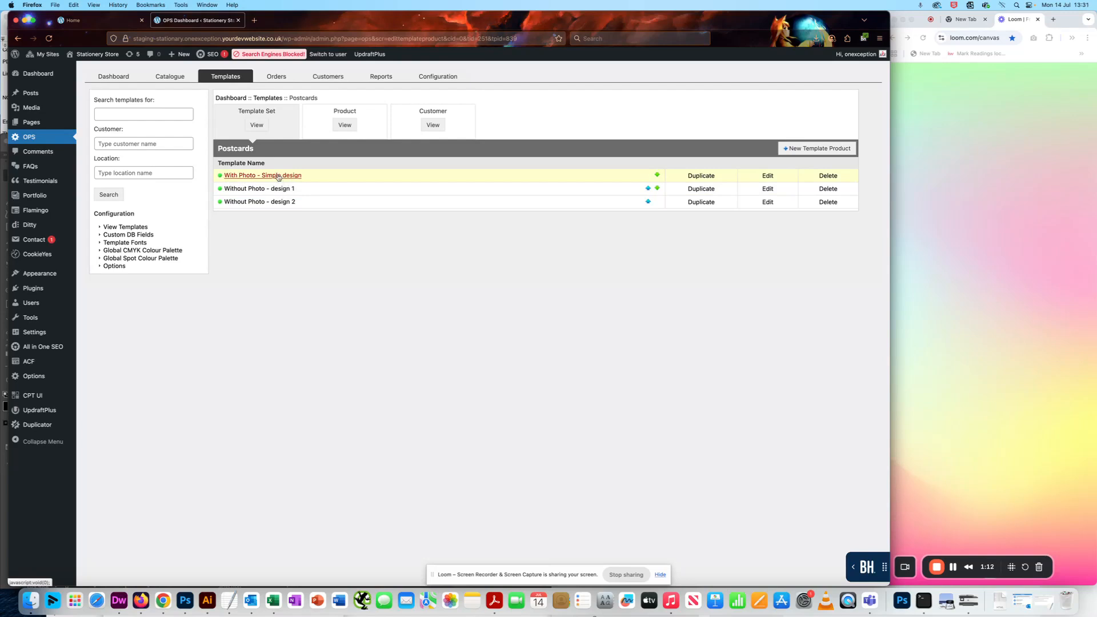
left_click(248, 176)
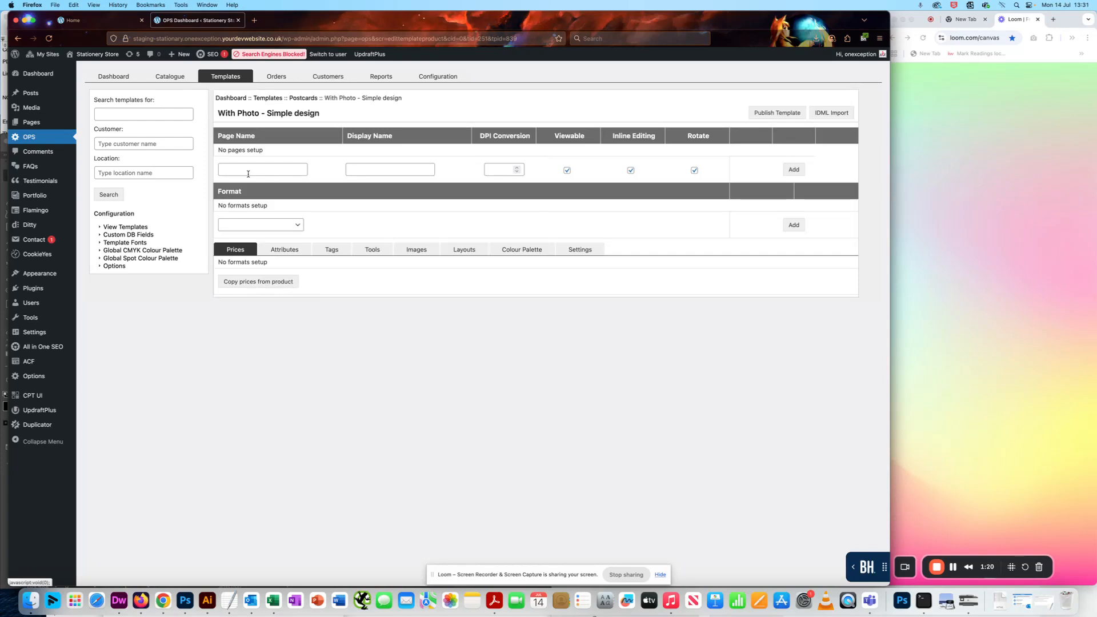
Enter Front Page as the page name of the template's first page.
left_click(231, 172)
type("Page 1")
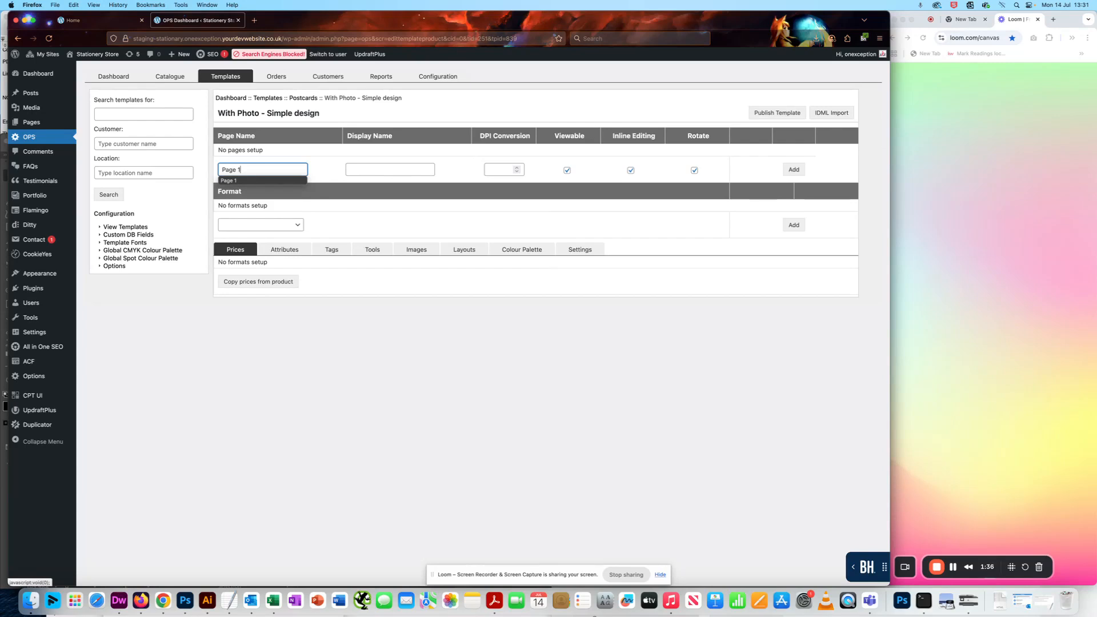
key("super+a")
key("BackSpace")
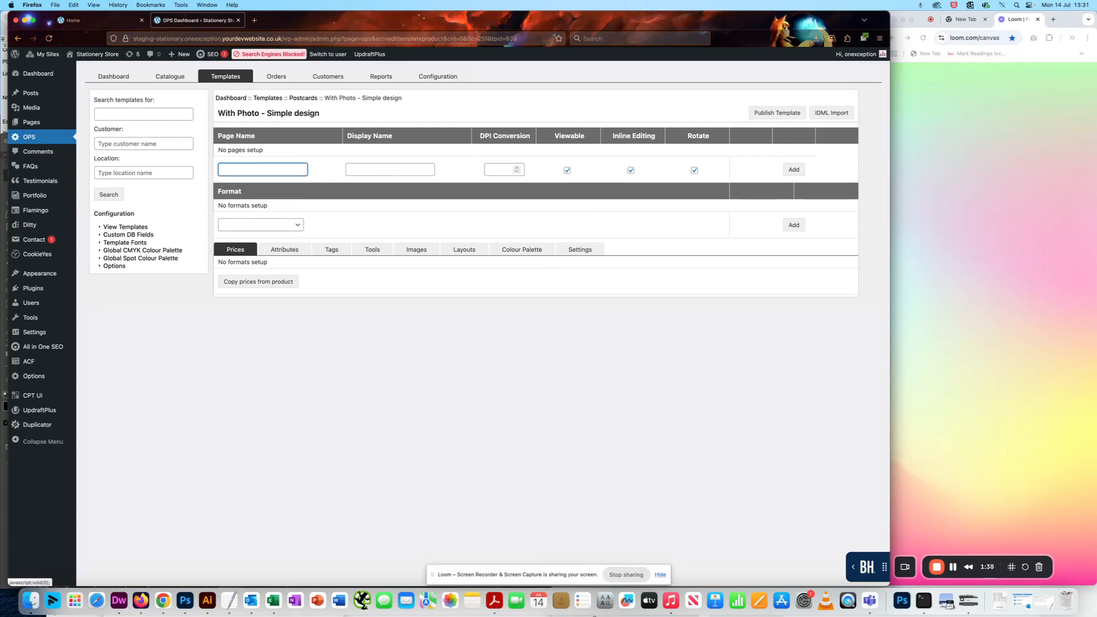
type("Front page")
double_click(240, 169)
type("Page")
left_click(421, 321)
Copy the page name Front Page into the display name.
left_click(351, 169)
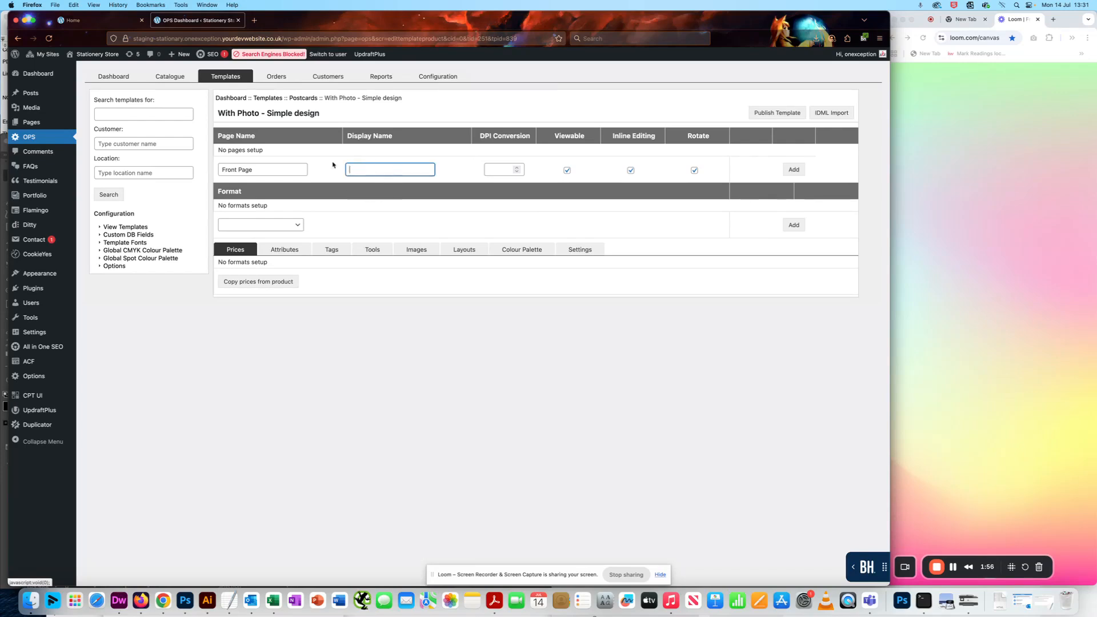
left_click_drag(271, 172, 205, 164)
key("super+c")
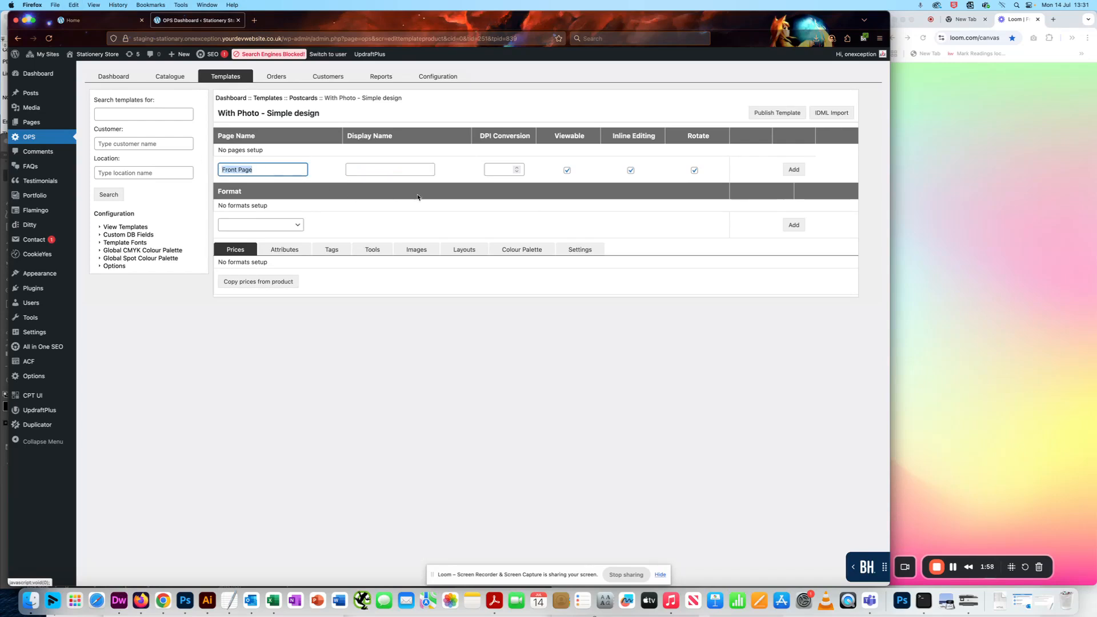
left_click(352, 169)
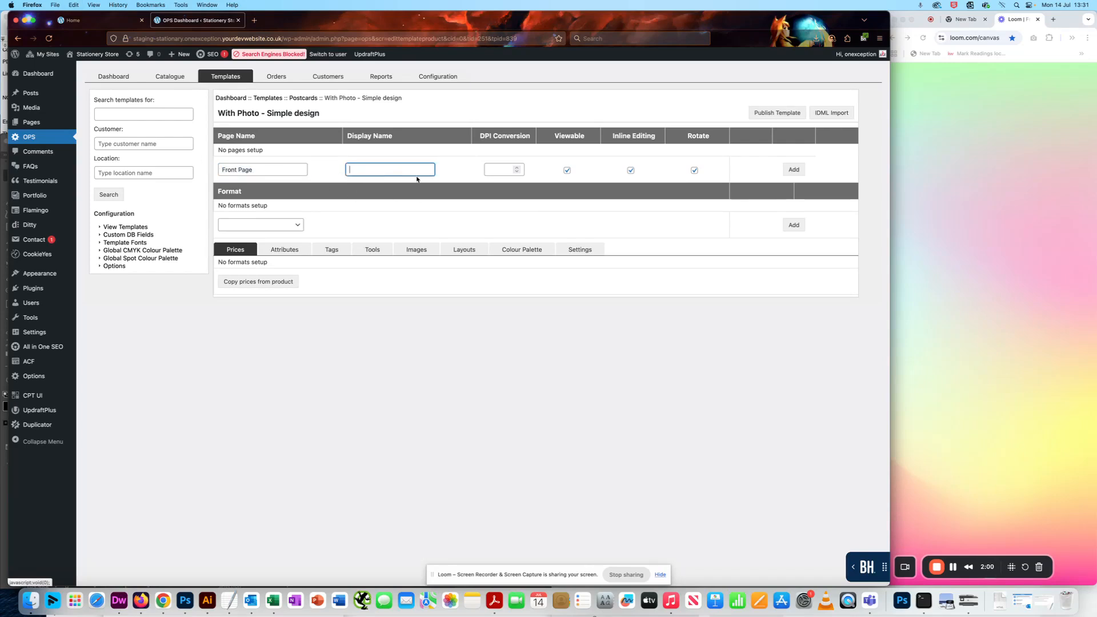
key("super+v")
left_click(560, 383)
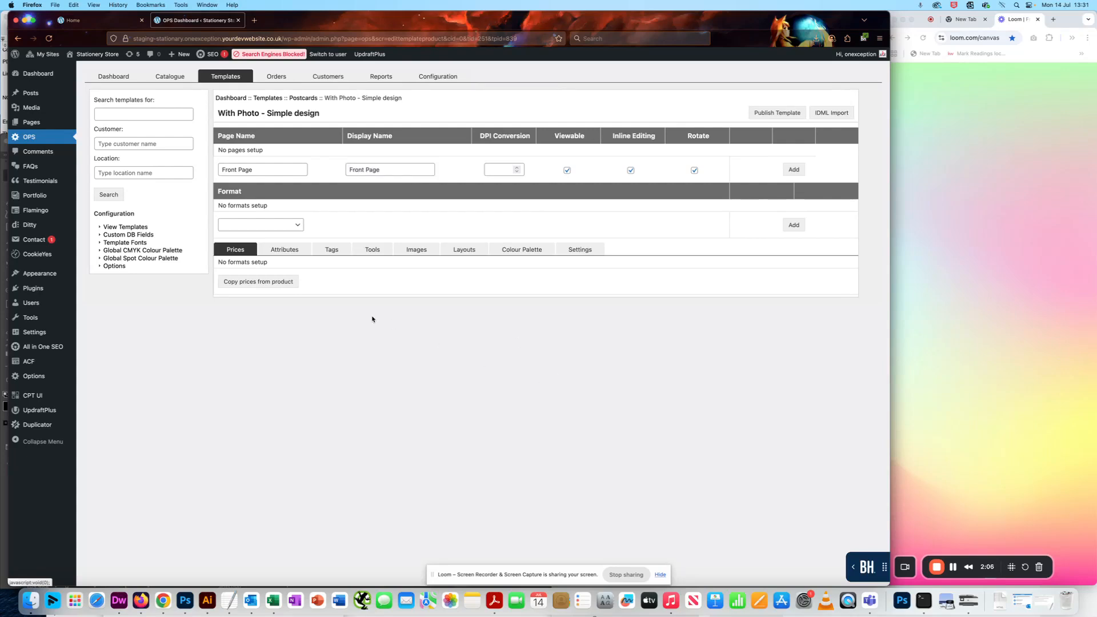
Set the front page's DPI conversion to 150, disable Rotate, and add the page to the template.
left_click(489, 169)
type("150")
left_click(631, 339)
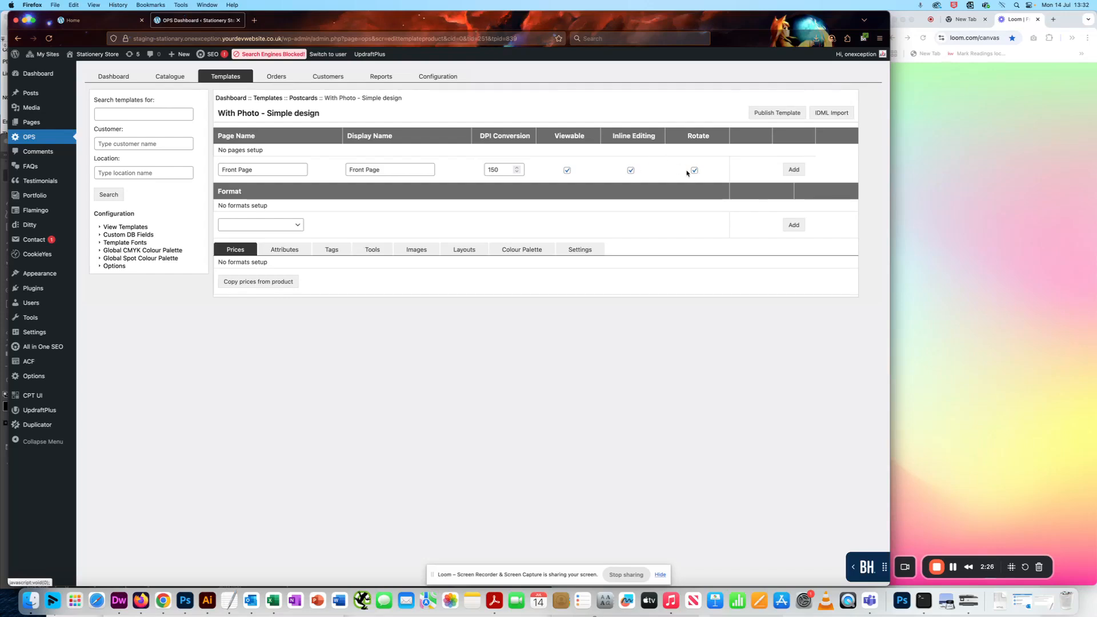
left_click(693, 171)
left_click(625, 401)
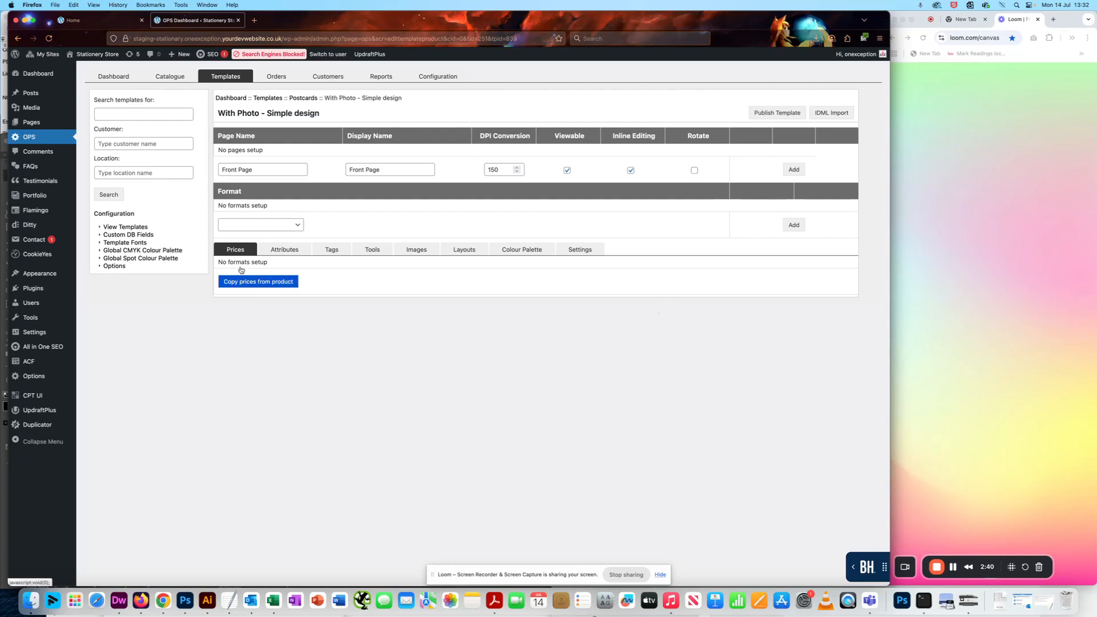
left_click(631, 170)
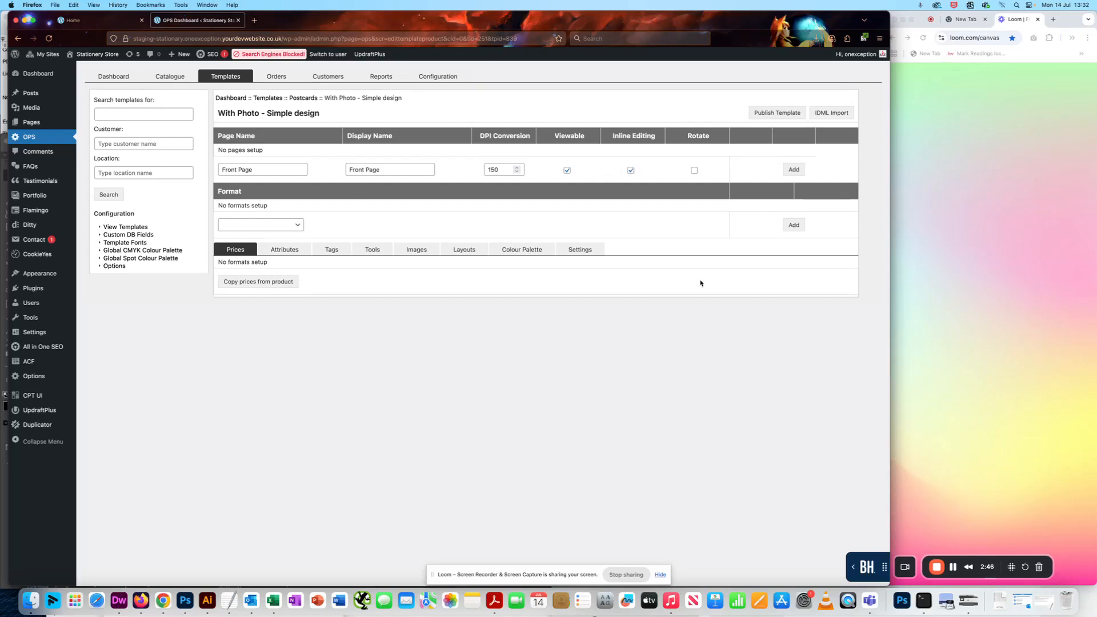
left_click(794, 173)
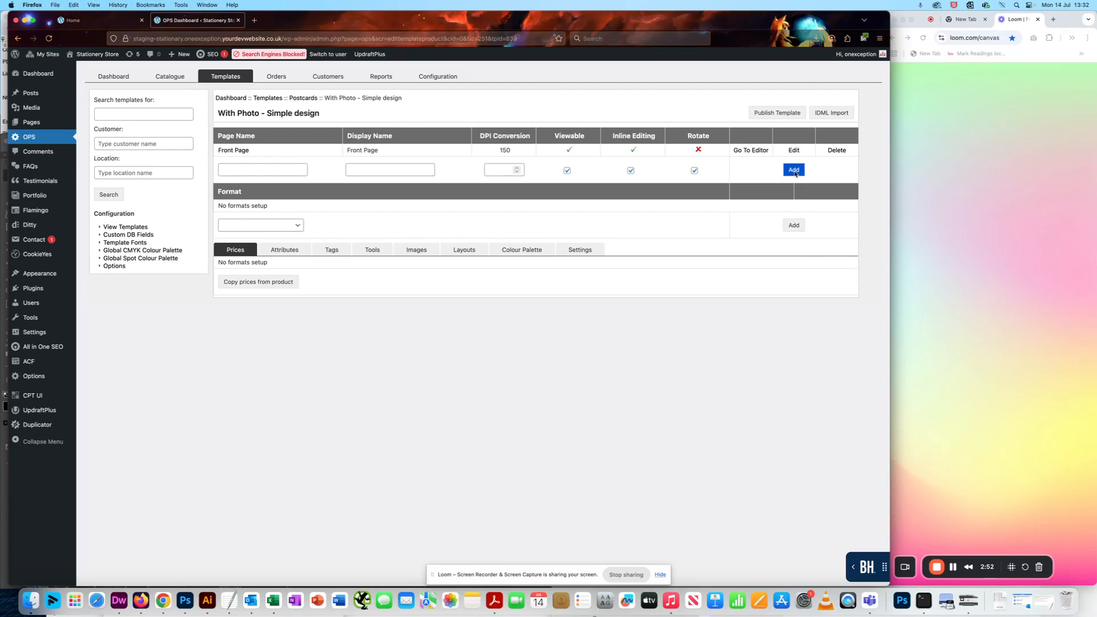
Enter Back Page as both the page name and the display name of a second page.
left_click(261, 168)
type("Second")
key("super+a")
key("BackSpace")
type("Back page")
key("BackSpace")
type("P")
key("super+a")
key("super+c")
left_click(371, 170)
key("super+v")
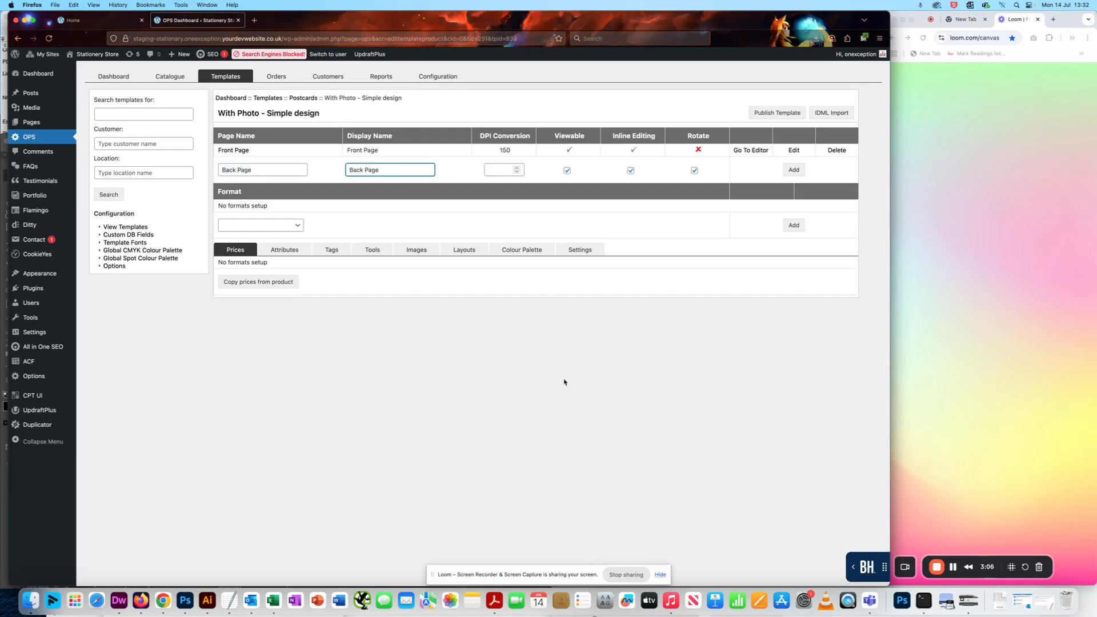
Set the back page's DPI conversion to 150, disable Rotate, and add the page to the template.
left_click(502, 170)
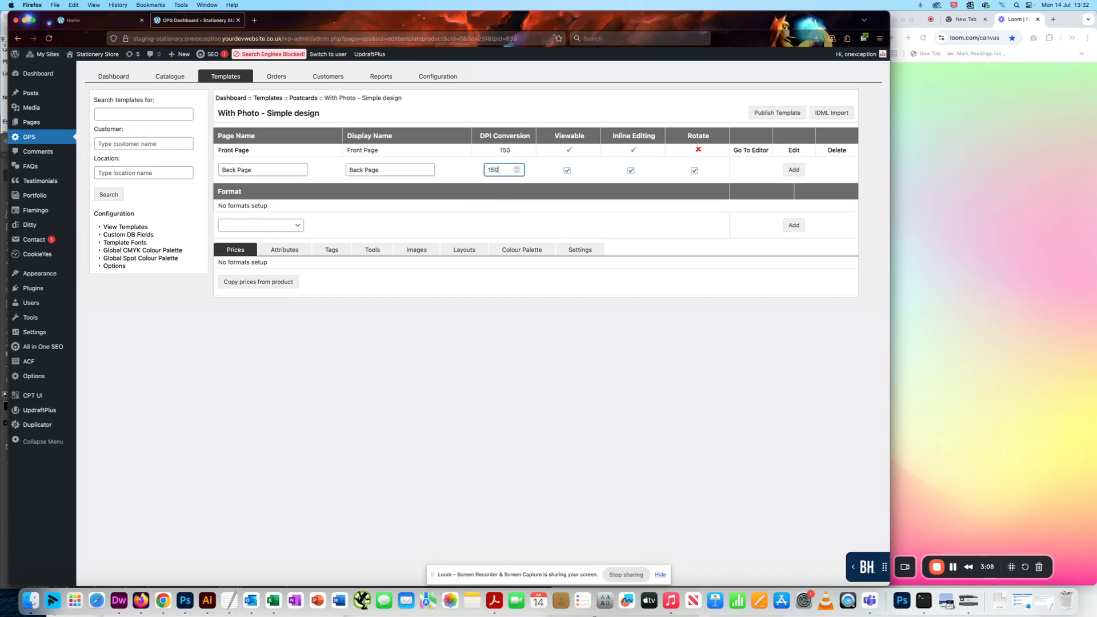
type("150")
left_click(694, 170)
left_click(793, 170)
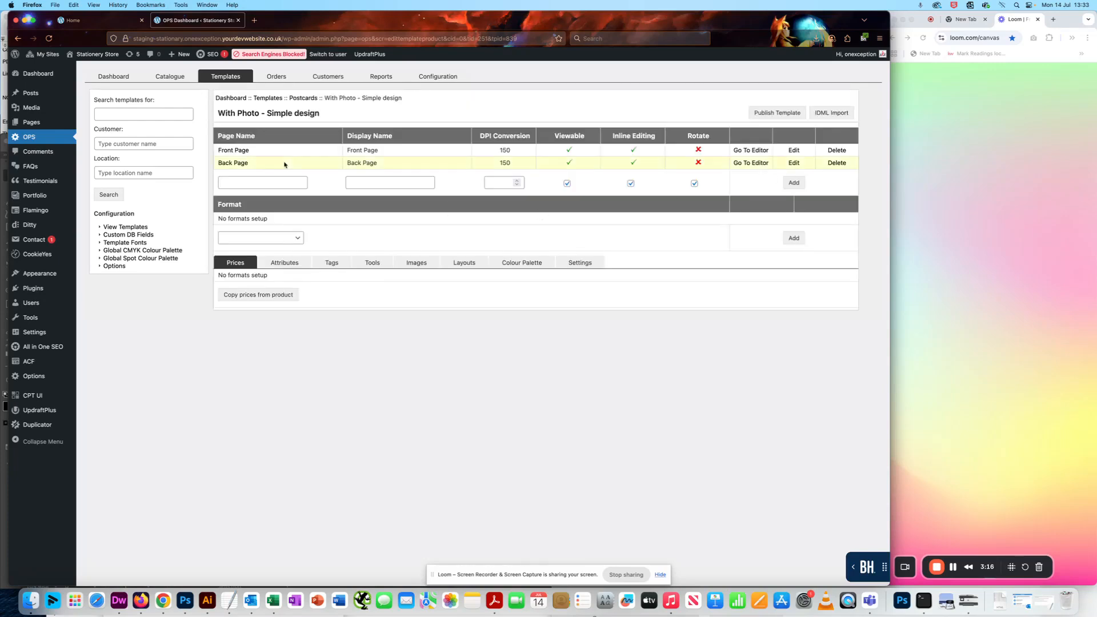
Open the Front Page's page setup in the editor and choose Page 1.pdf from Desktop's Page Setup Files folder as the print-ready PDF.
left_click(755, 153)
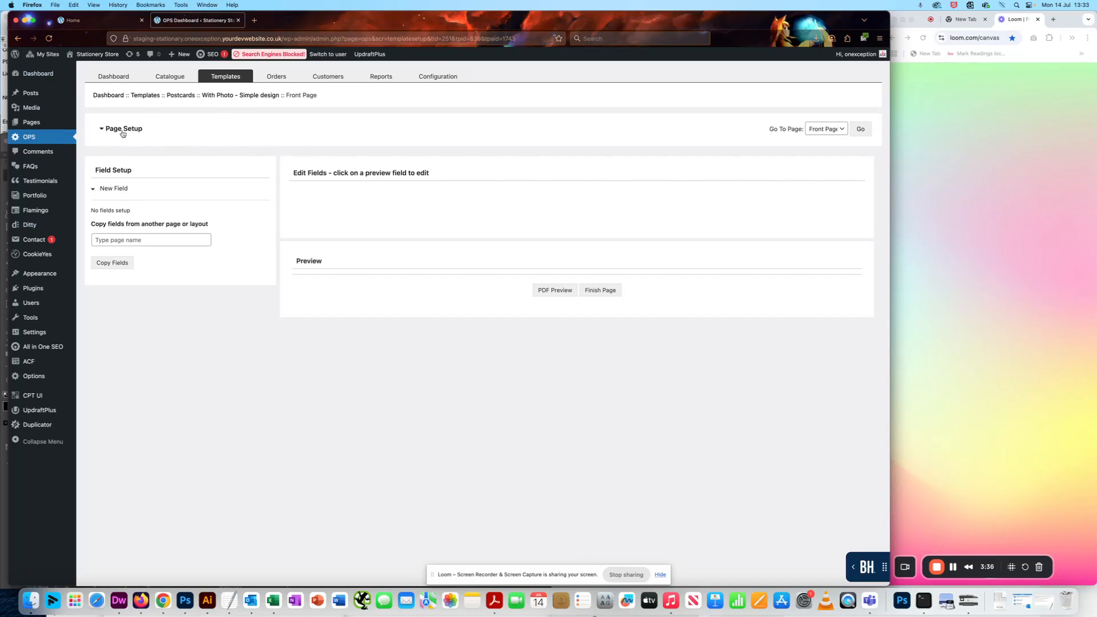
left_click(102, 130)
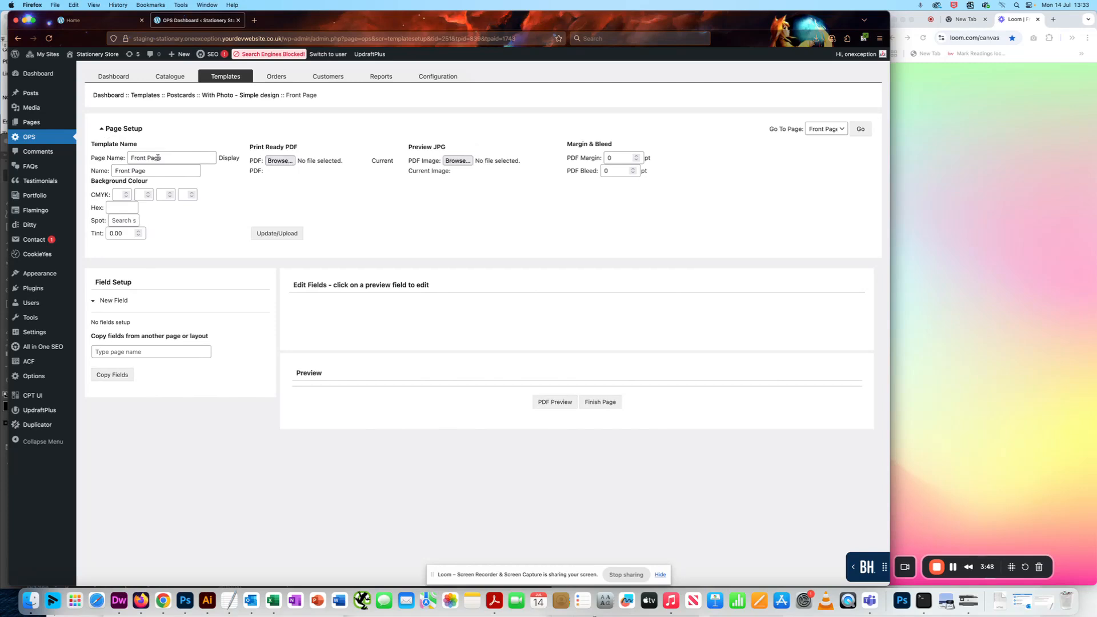
left_click(281, 163)
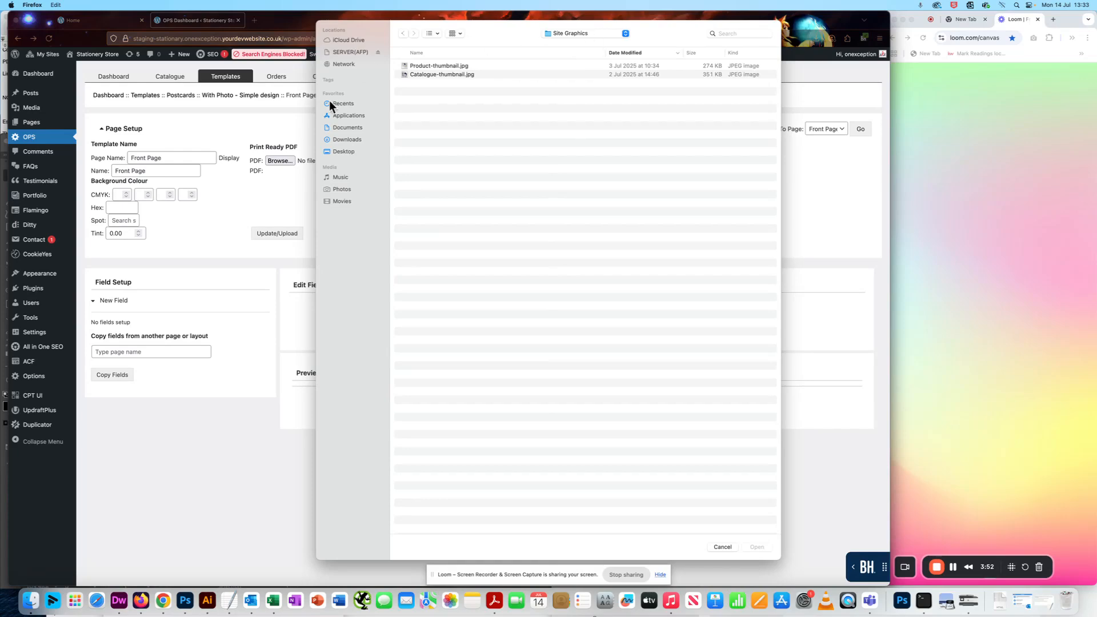
left_click(345, 152)
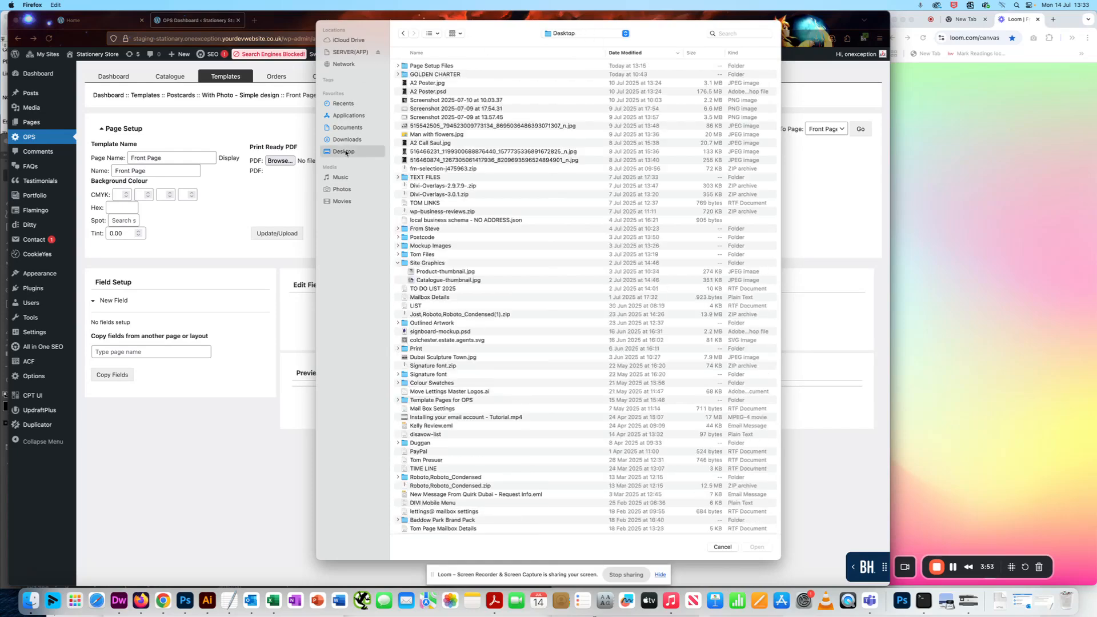
double_click(423, 67)
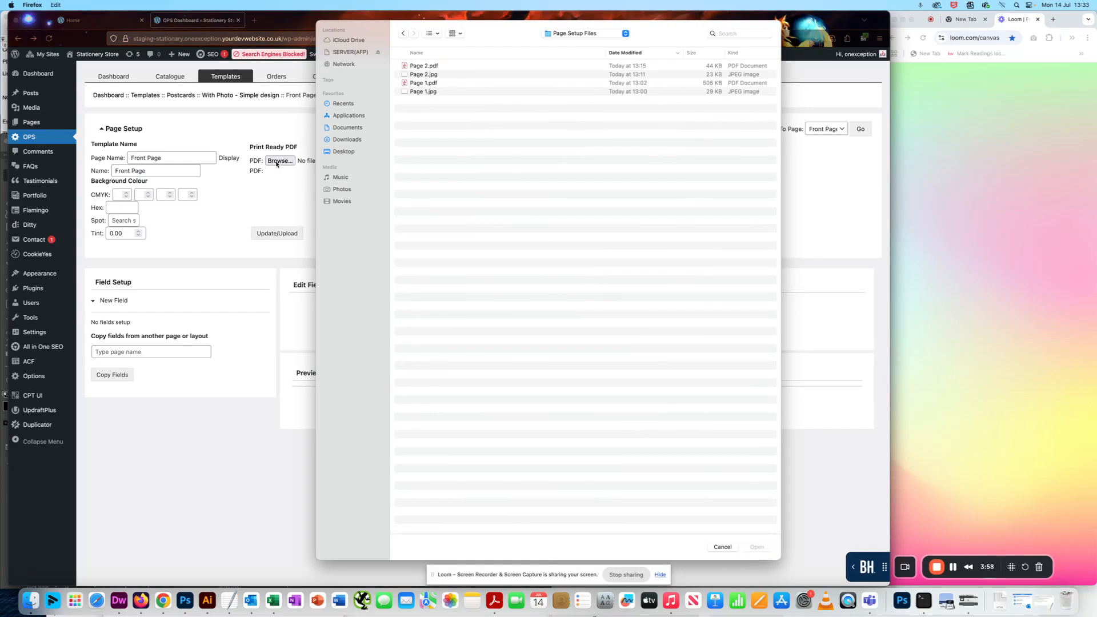
left_click(430, 85)
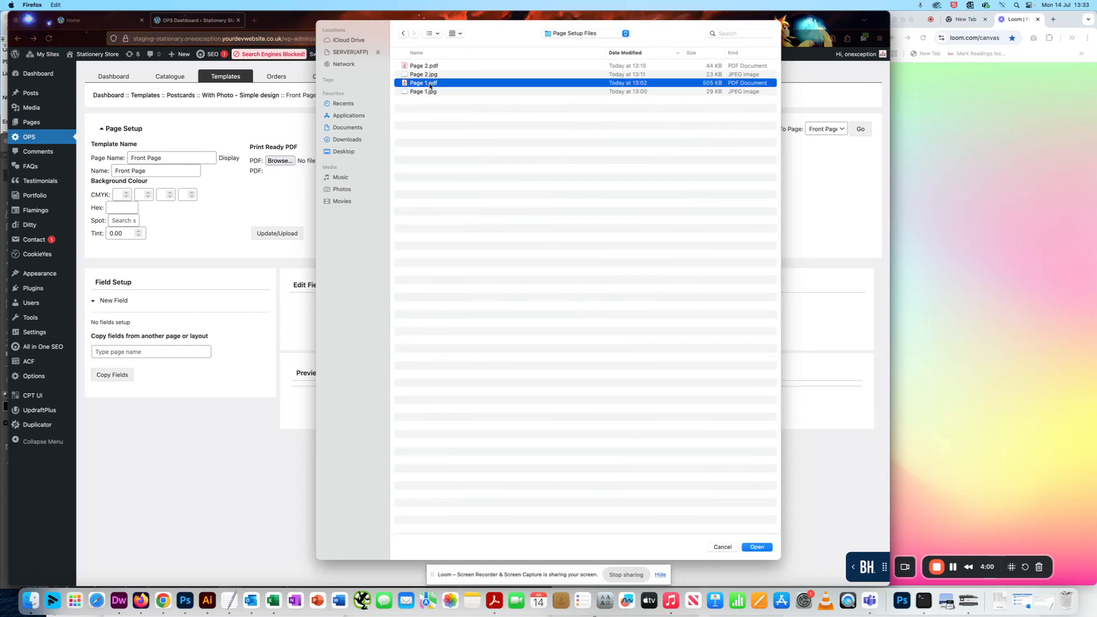
double_click(430, 85)
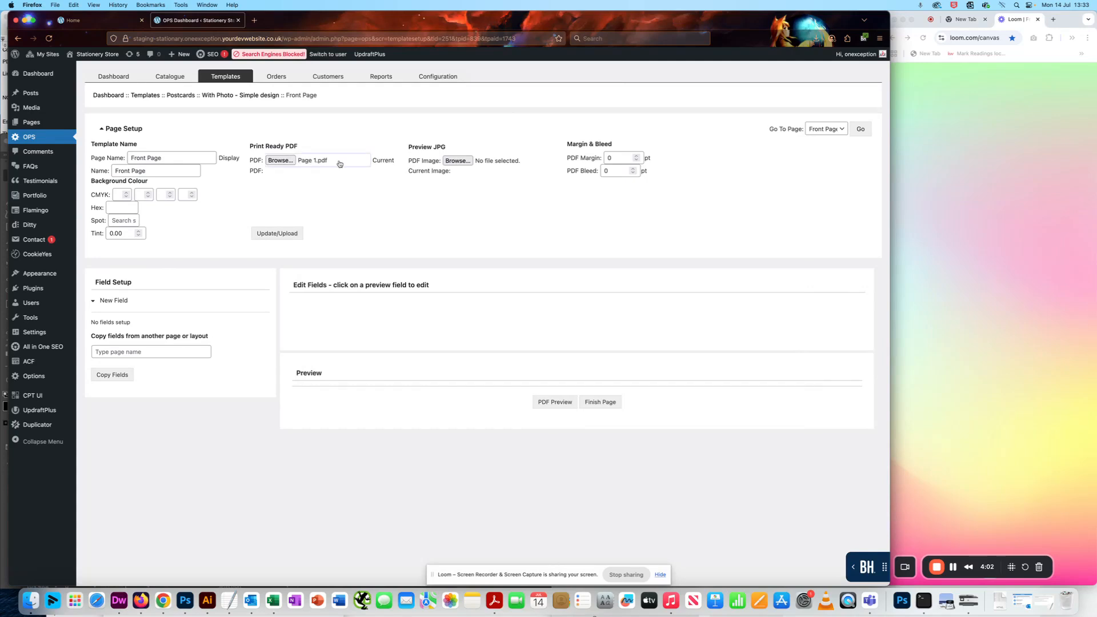
Choose Page 1.jpg from the Page Setup Files folder as the Front Page's preview JPG.
left_click(457, 160)
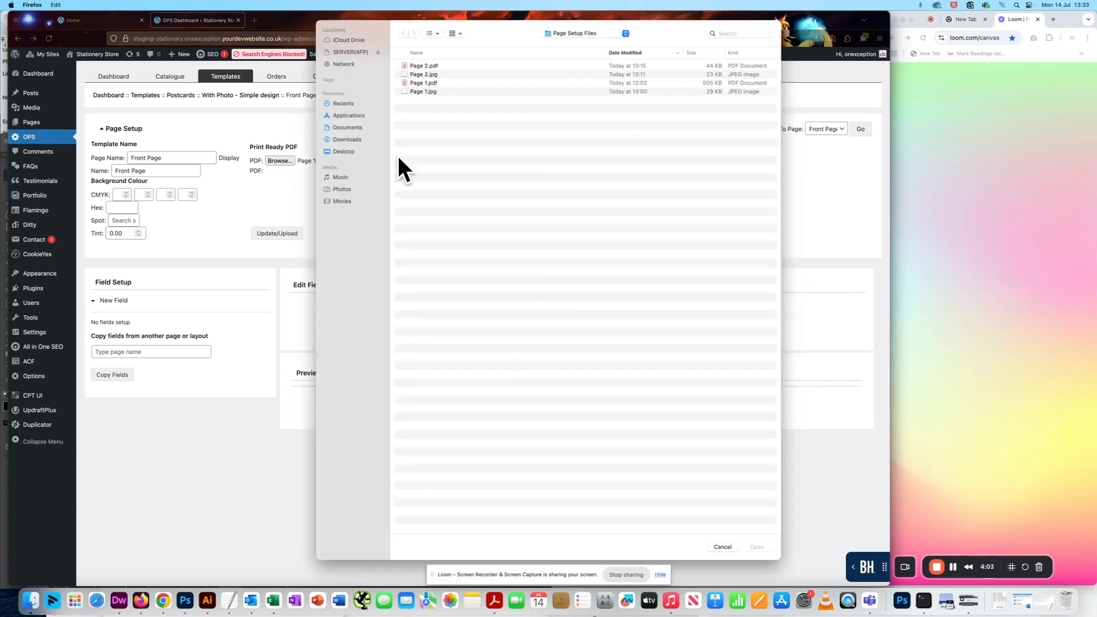
left_click(722, 547)
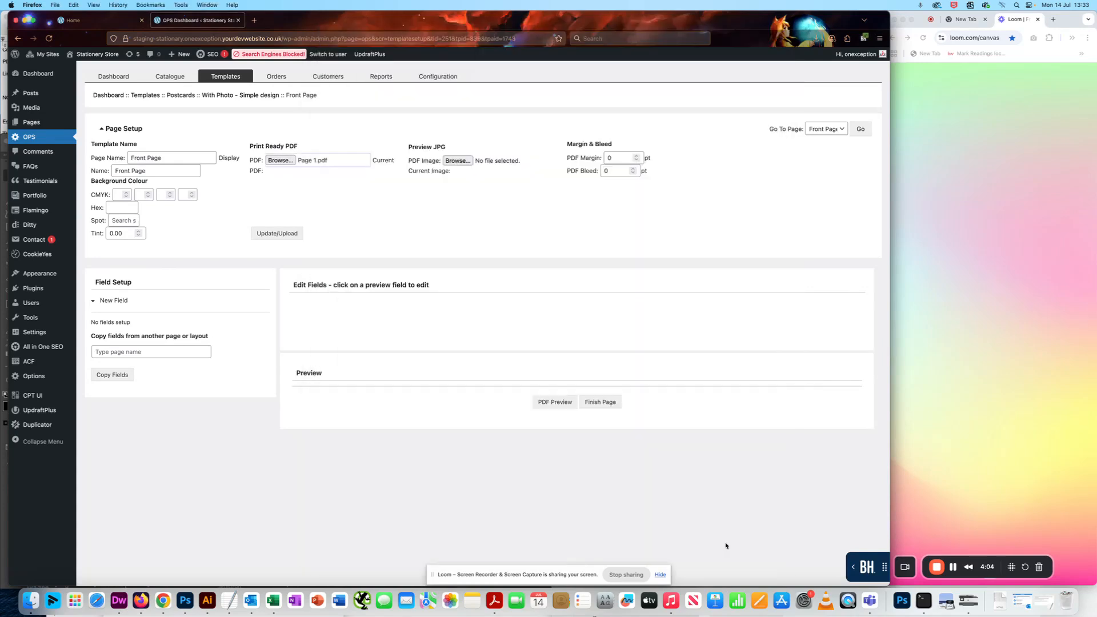
left_click(457, 160)
double_click(424, 92)
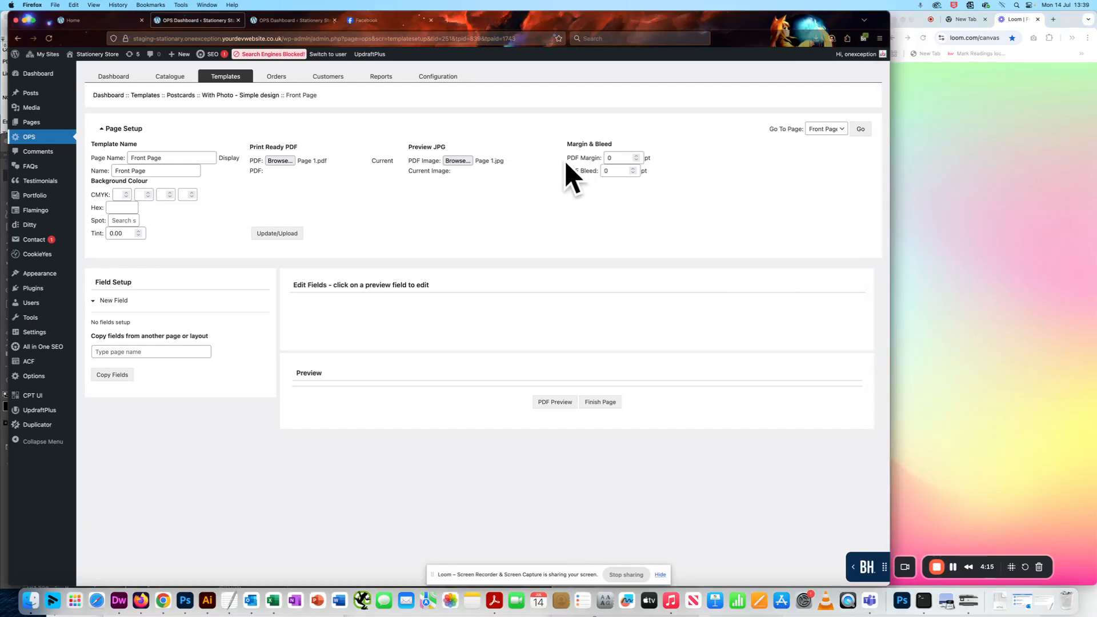
Set the Front Page's PDF margin to 33 pt and upload its chosen PDF and preview image.
double_click(606, 159)
type("33")
left_click(551, 240)
left_click_drag(566, 160, 603, 160)
left_click(280, 235)
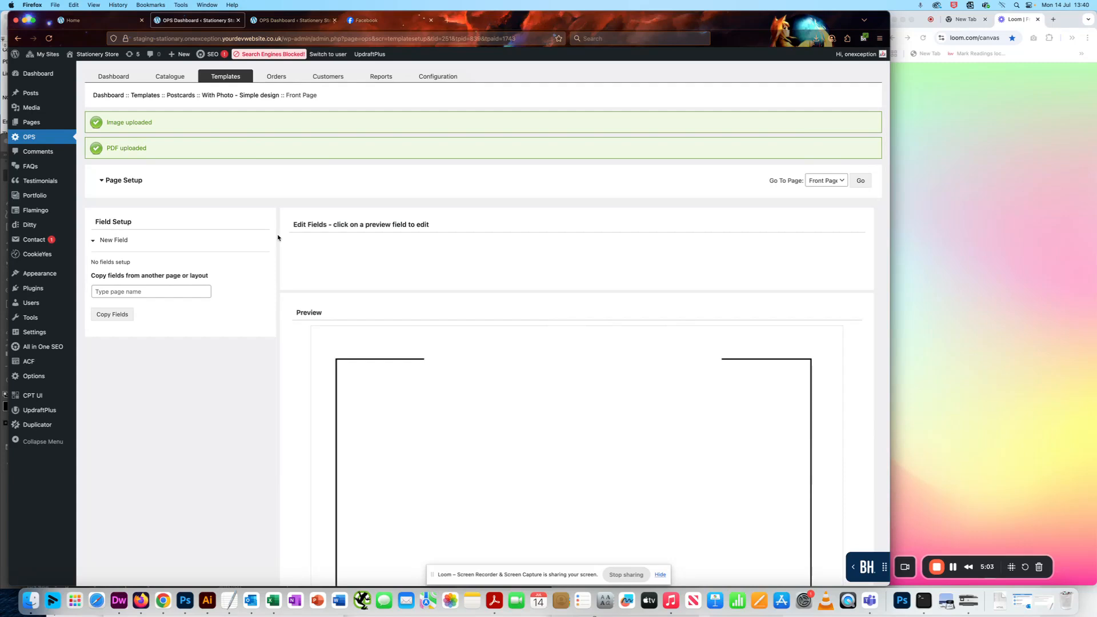
Check the uploaded Front Page preview, then finish the page to return to the template's page list.
scroll(249, 330, "down", 4)
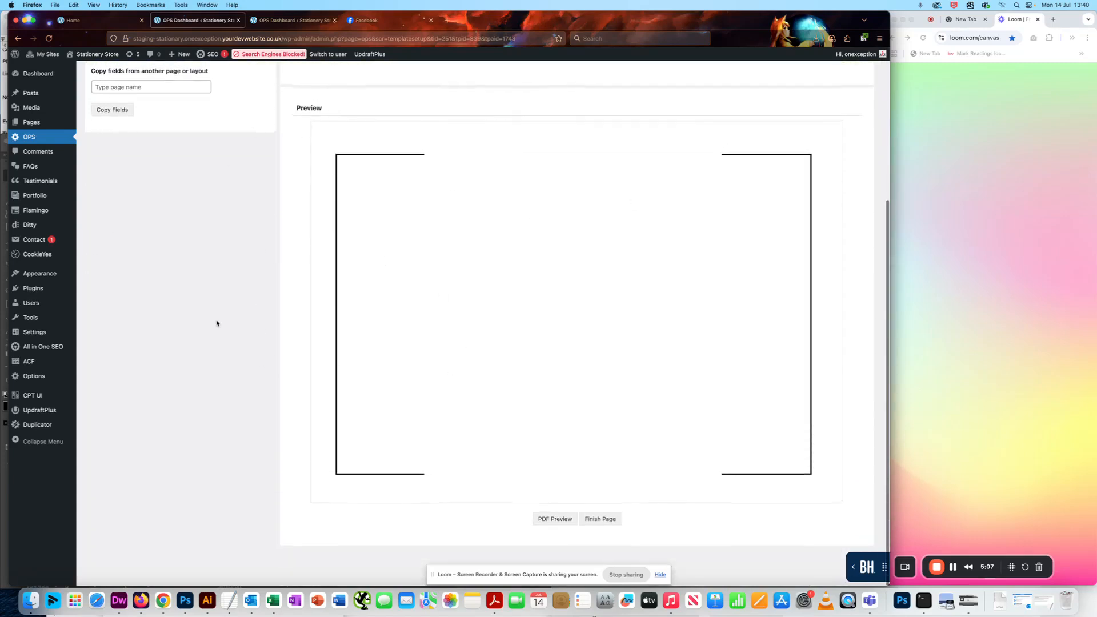
scroll(216, 320, "up", 2)
scroll(214, 317, "down", 2)
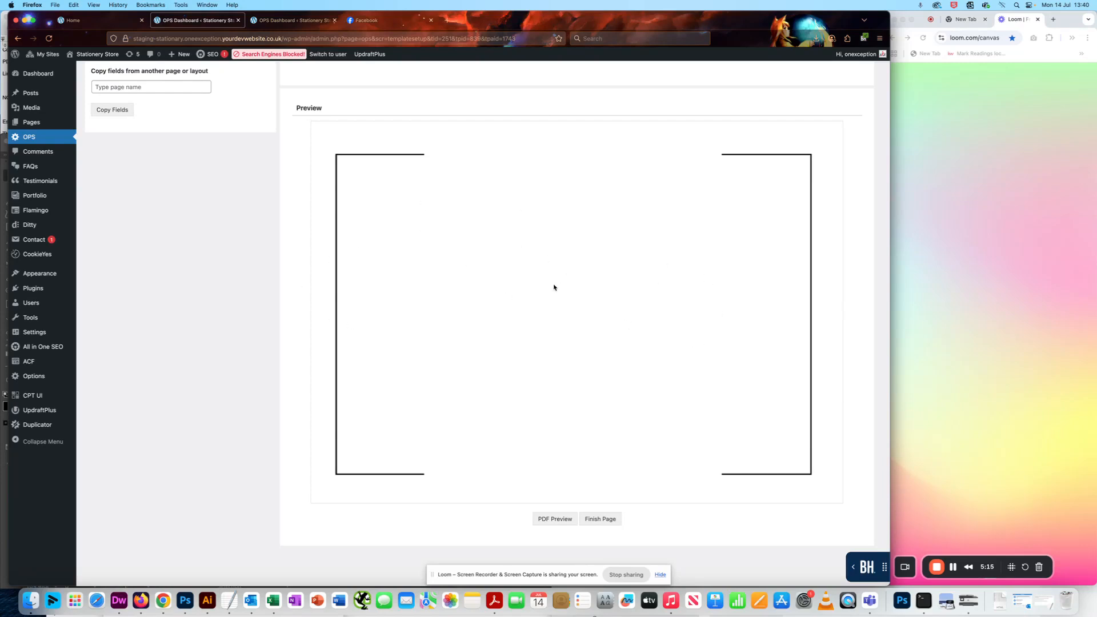
left_click(604, 520)
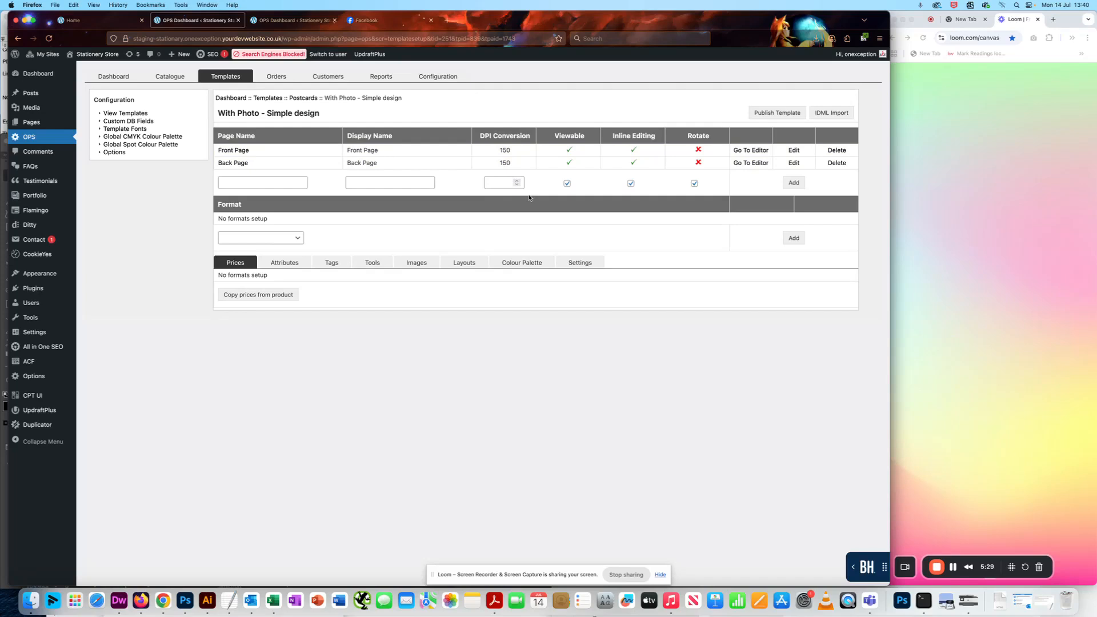
Set the Front Page's DPI conversion to 100, check its preview size in the editor, and return to the page list.
left_click(794, 151)
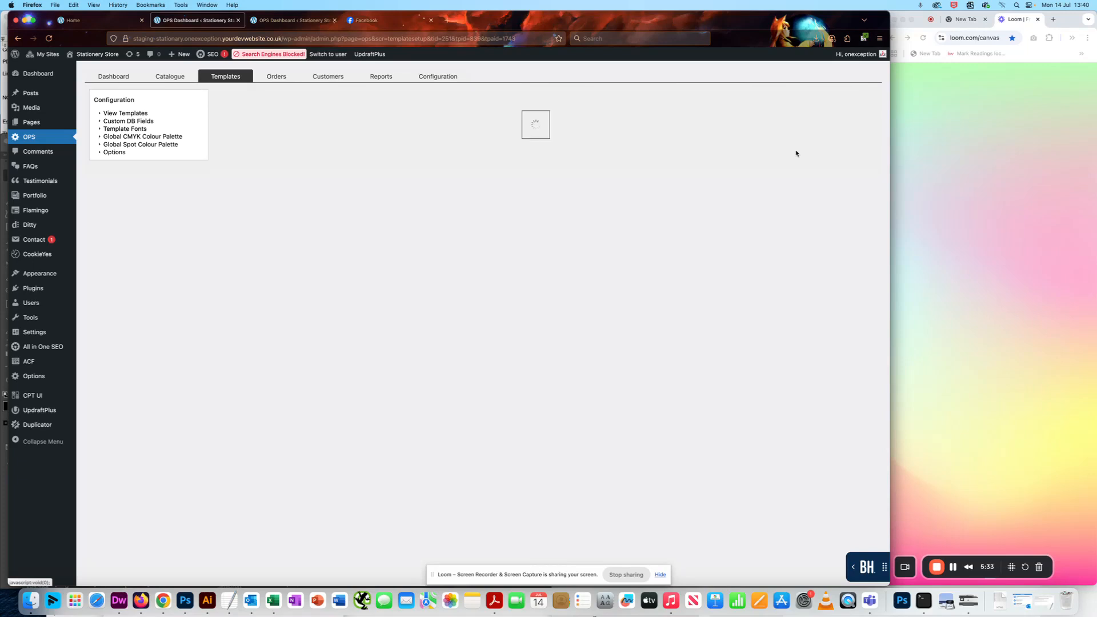
left_click(494, 157)
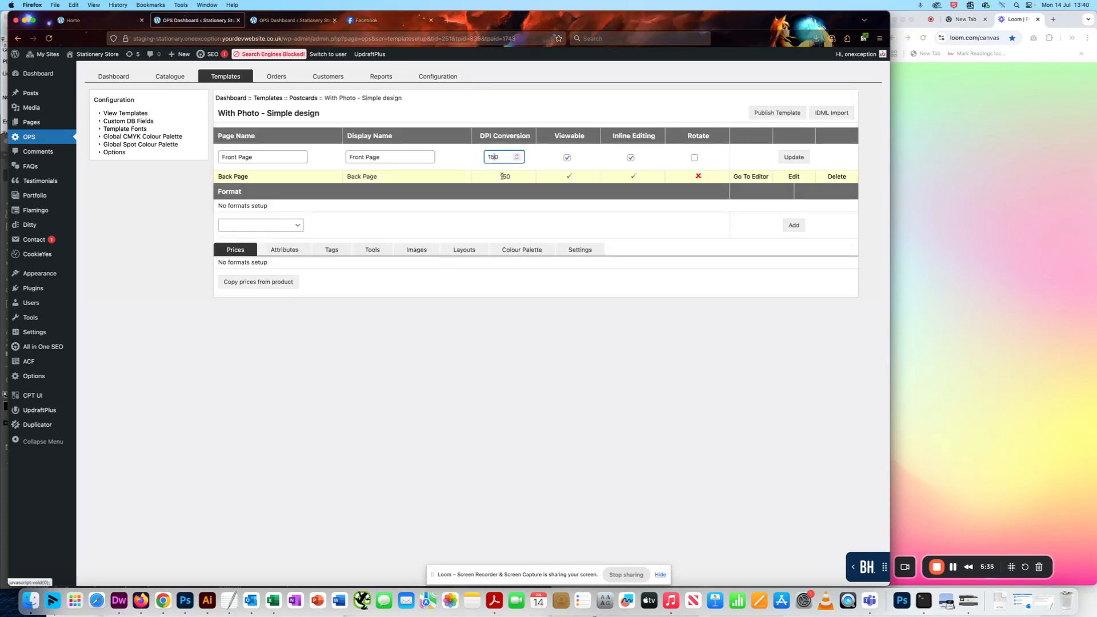
key("BackSpace")
type("0")
left_click(794, 158)
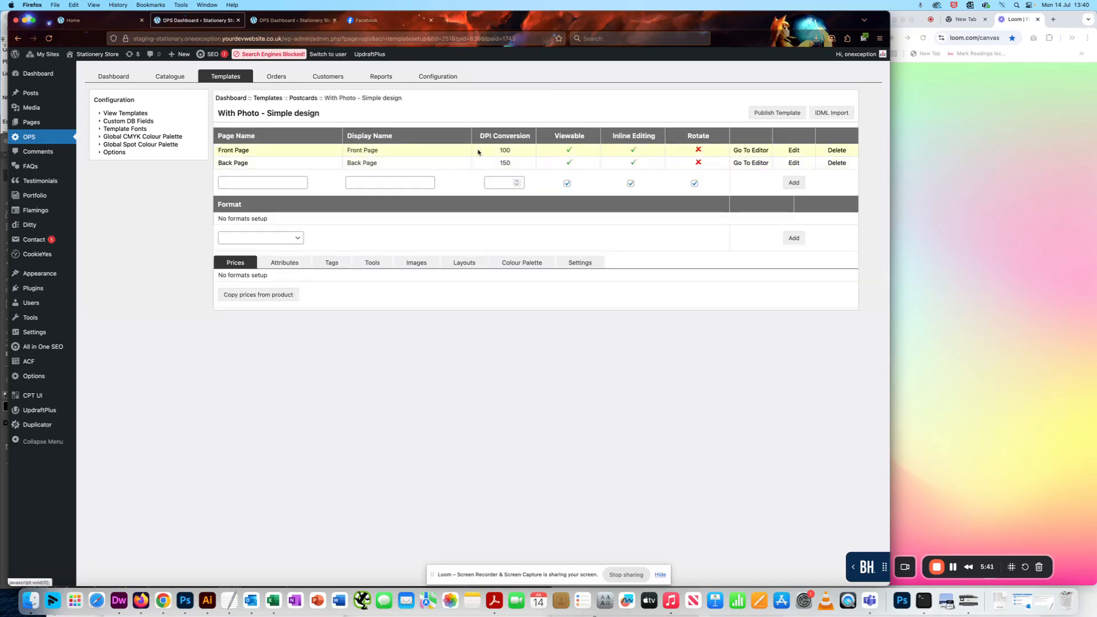
left_click(751, 151)
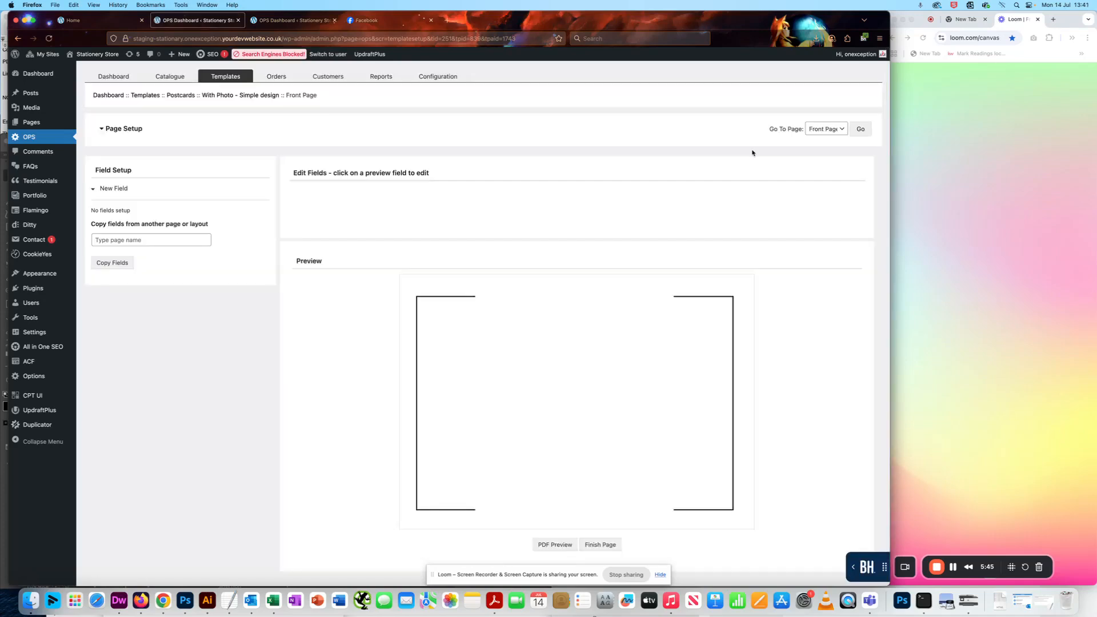
scroll(686, 228, "down", 1)
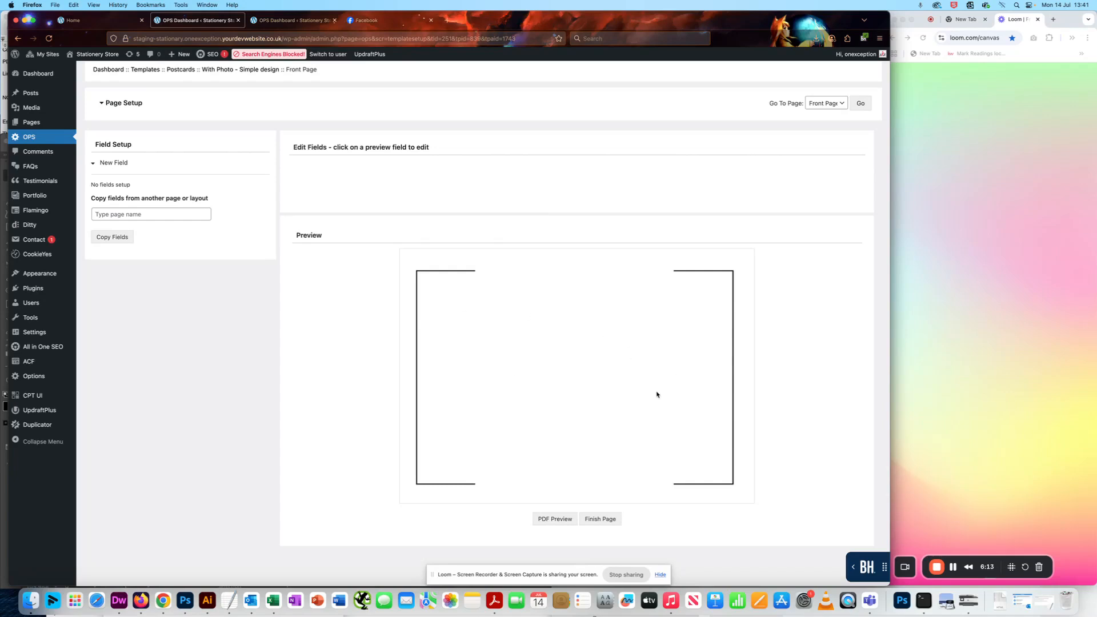
left_click(601, 521)
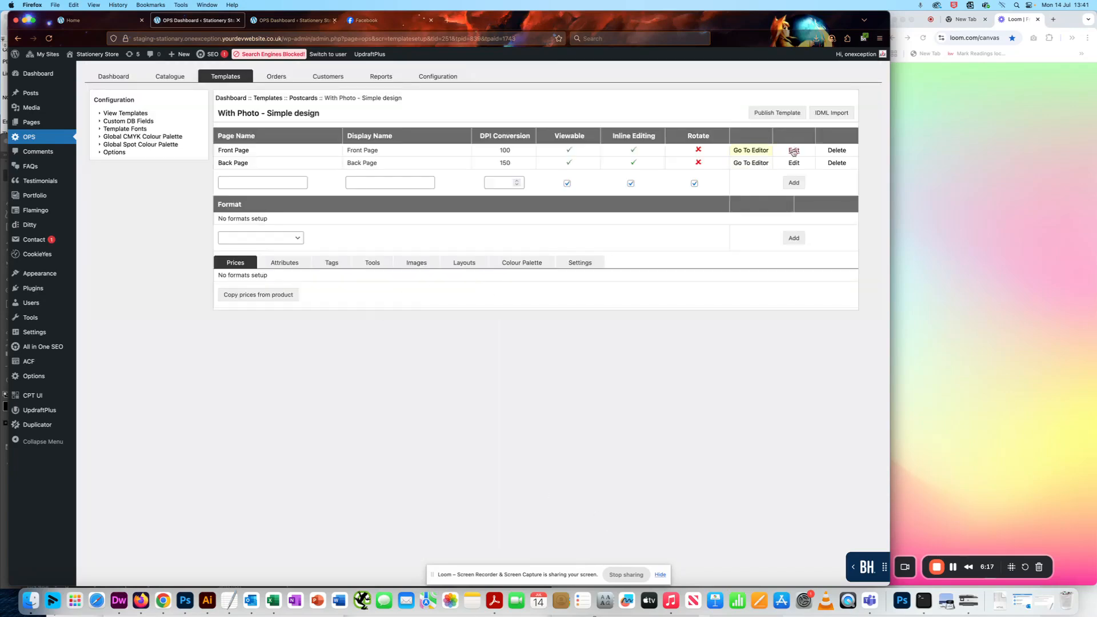
Set the Front Page's DPI conversion to 140 and save the page entry.
left_click(793, 150)
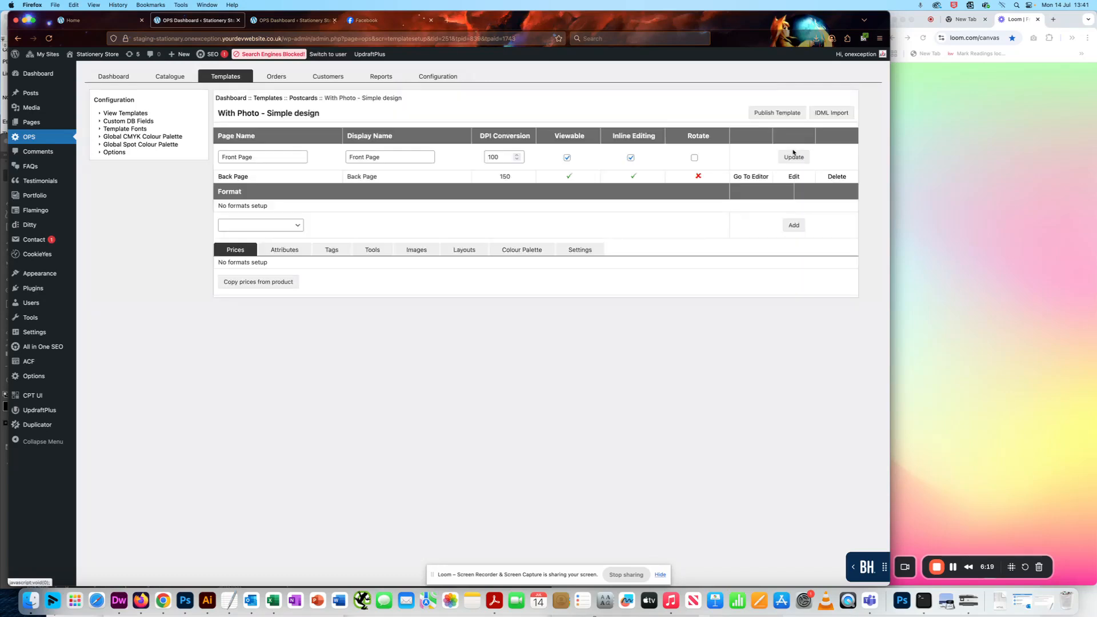
left_click(493, 157)
type("4")
left_click(791, 157)
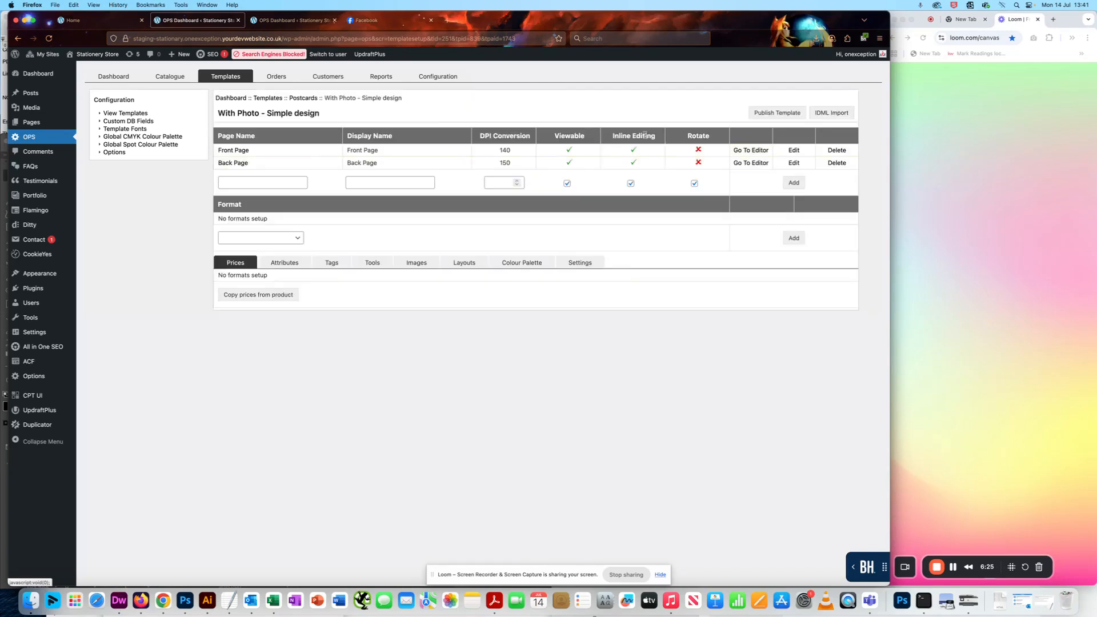
left_click(794, 151)
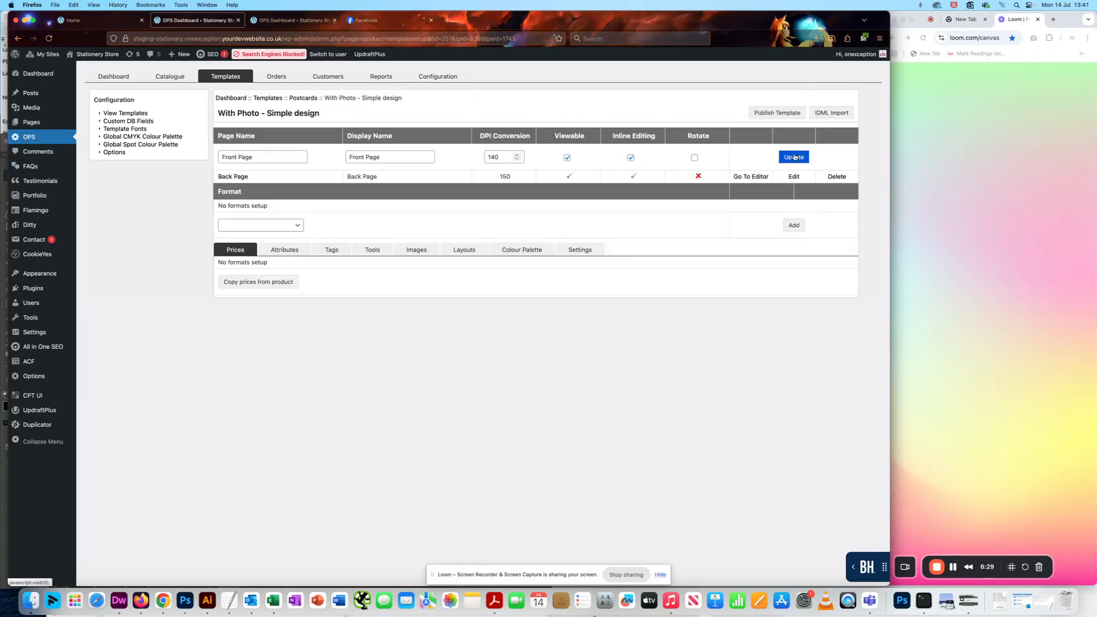
left_click(794, 157)
Examine the Front Page's preview size in the editor and finish the page.
left_click(750, 151)
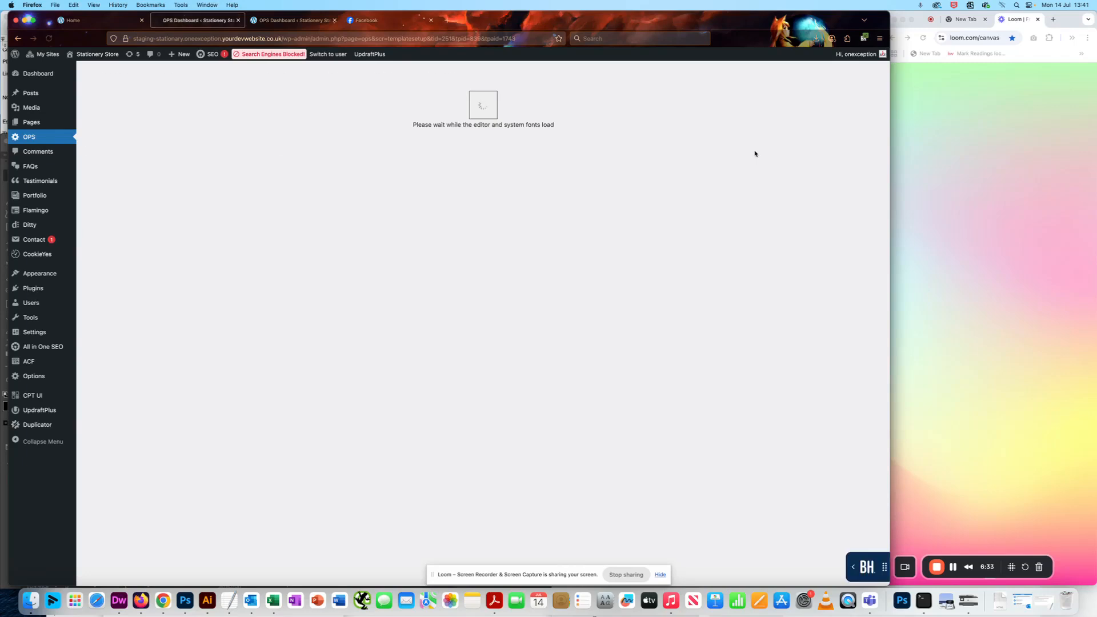
scroll(612, 179, "down", 3)
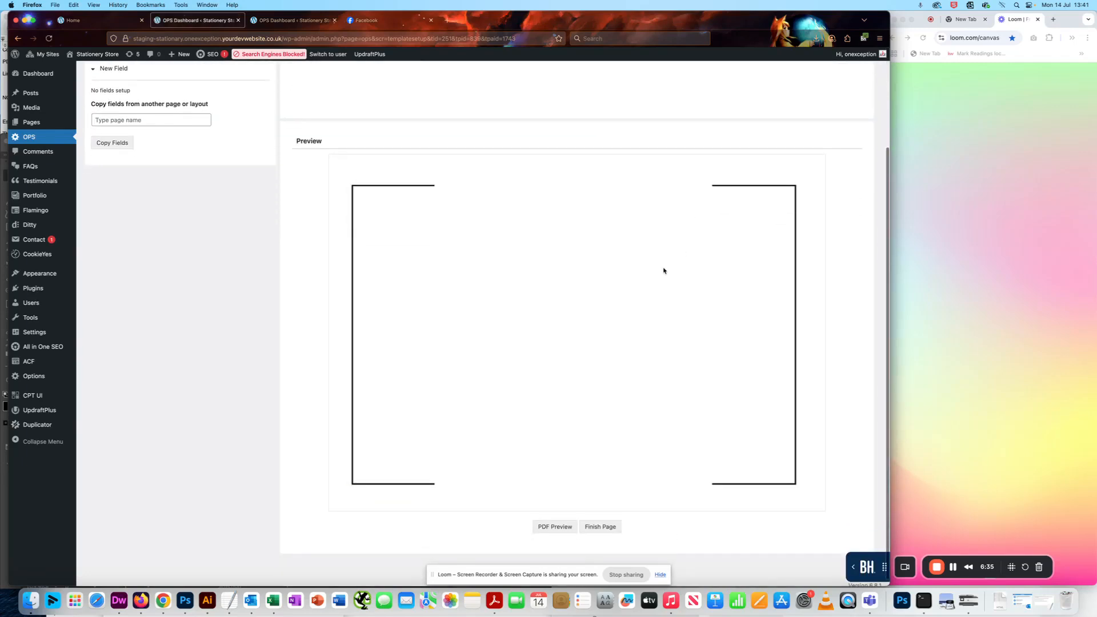
scroll(808, 273, "down", 1)
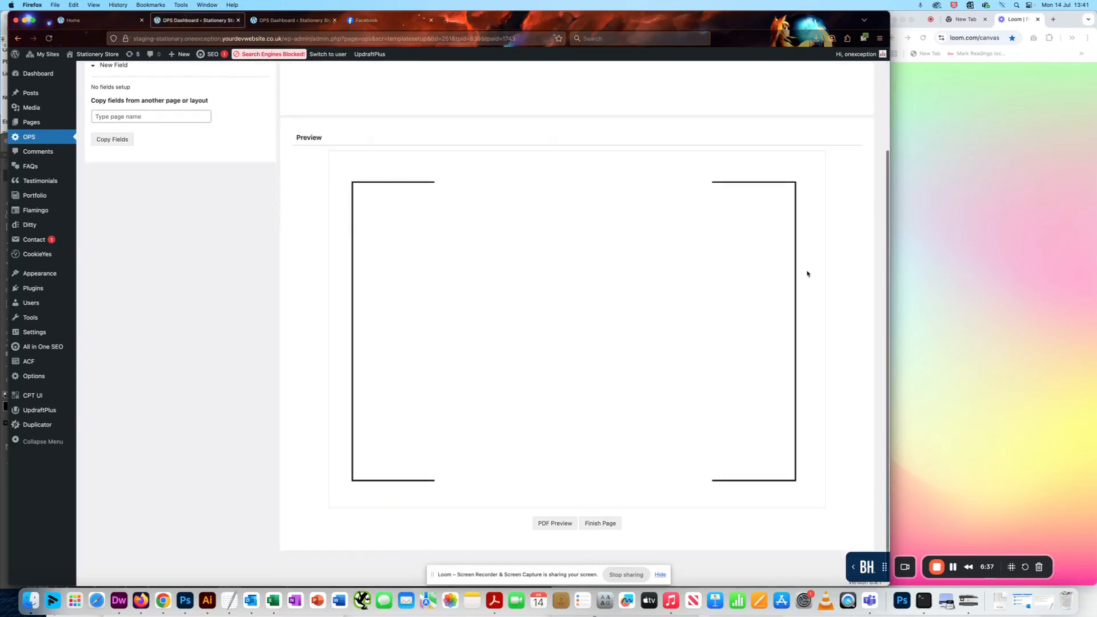
left_click(607, 523)
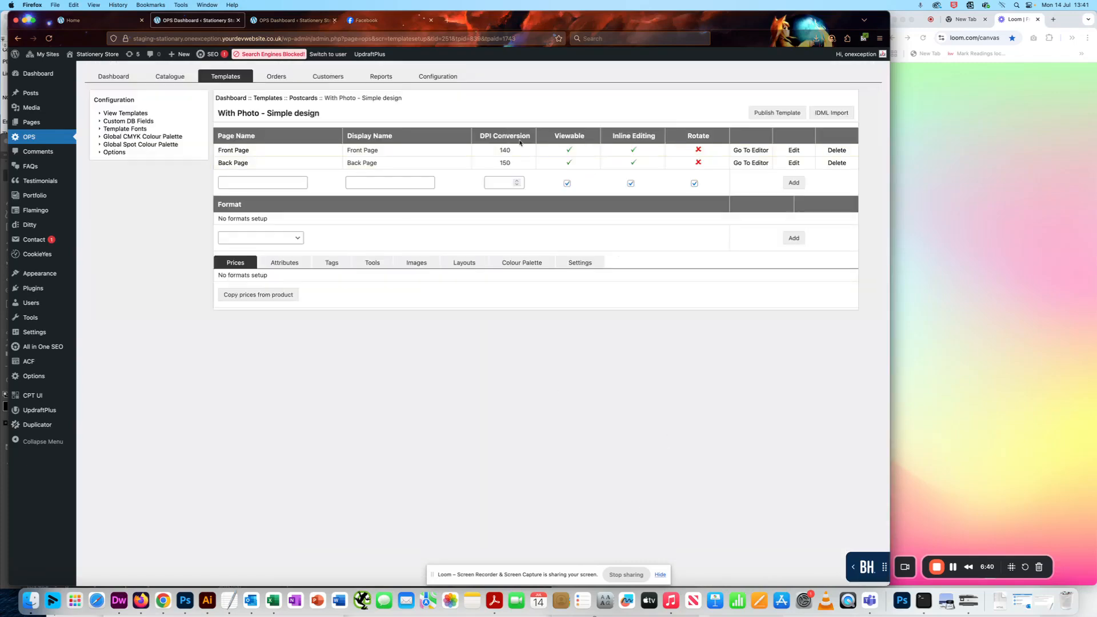
Set the Back Page's DPI conversion to 140 and save the page entry.
left_click(793, 163)
left_click(496, 170)
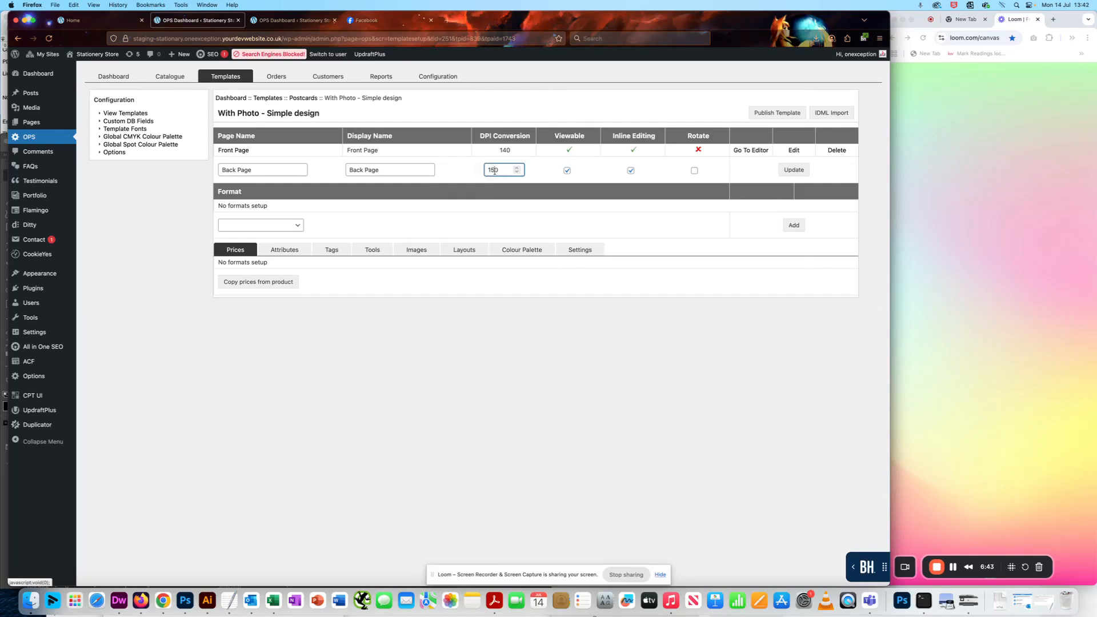
left_click(495, 170)
key("BackSpace")
type("4")
left_click(791, 170)
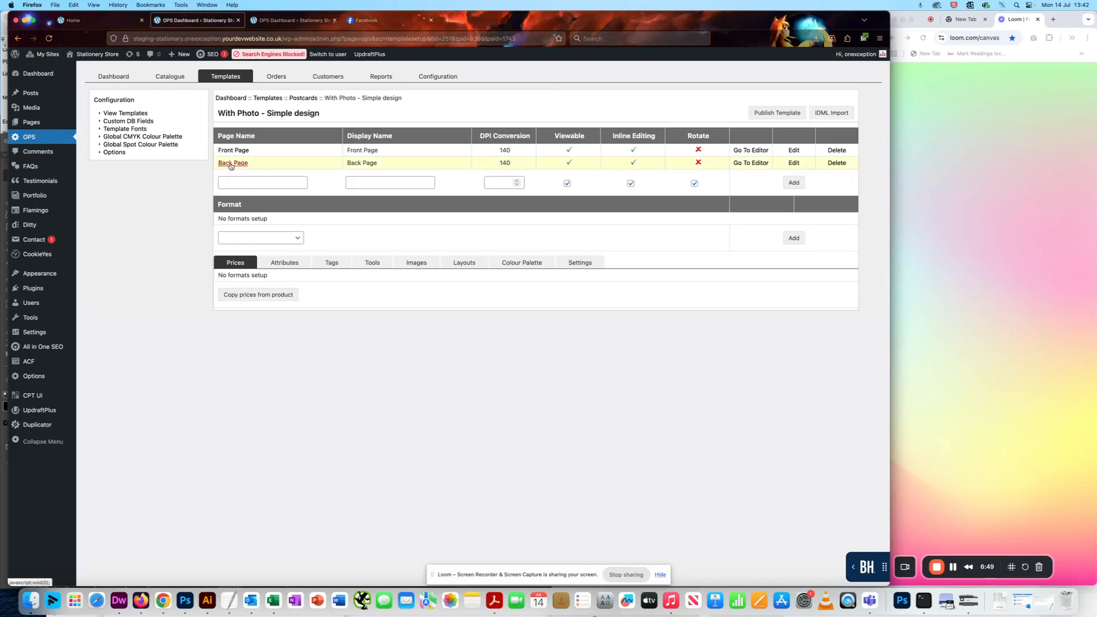
Open the Back Page's page setup in the editor and choose Page 2.pdf as the print-ready PDF and Page 2.jpg as the preview.
left_click(757, 164)
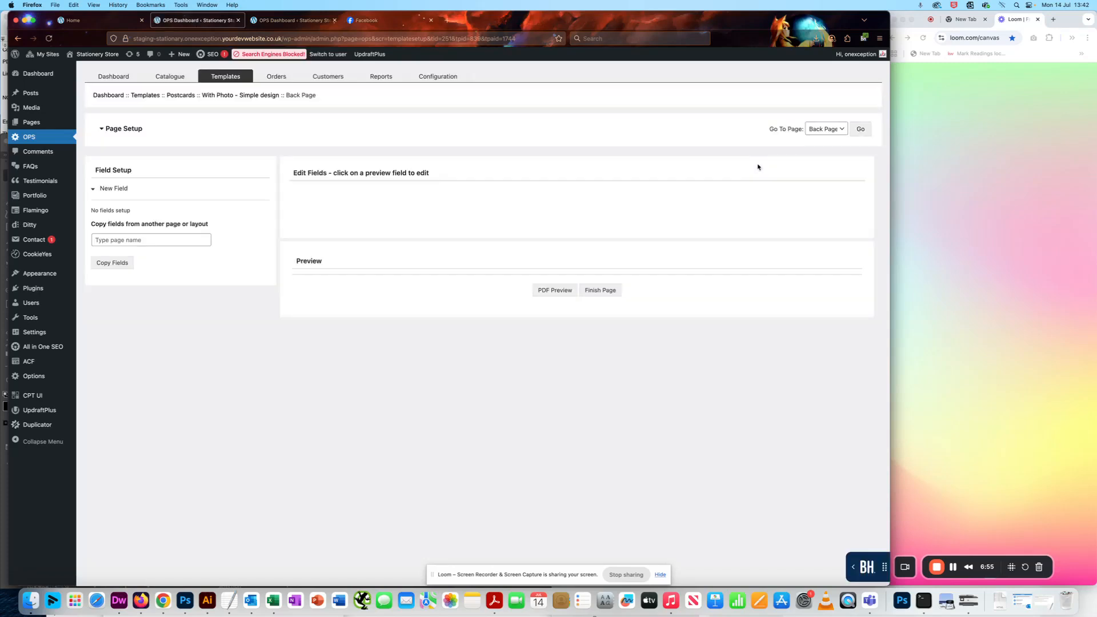
left_click(165, 128)
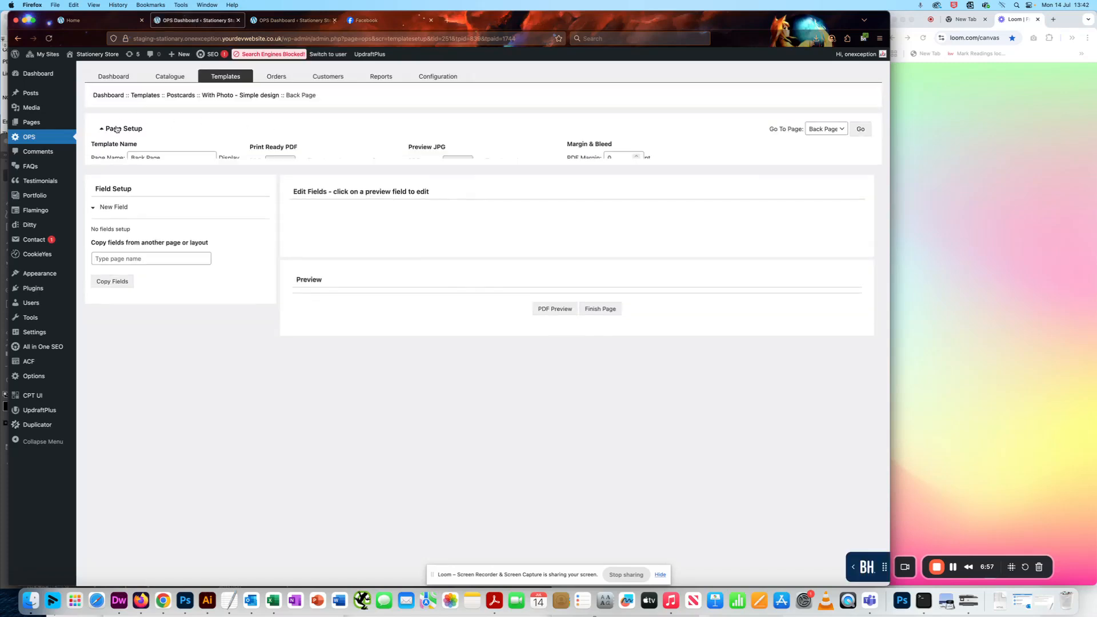
left_click(280, 161)
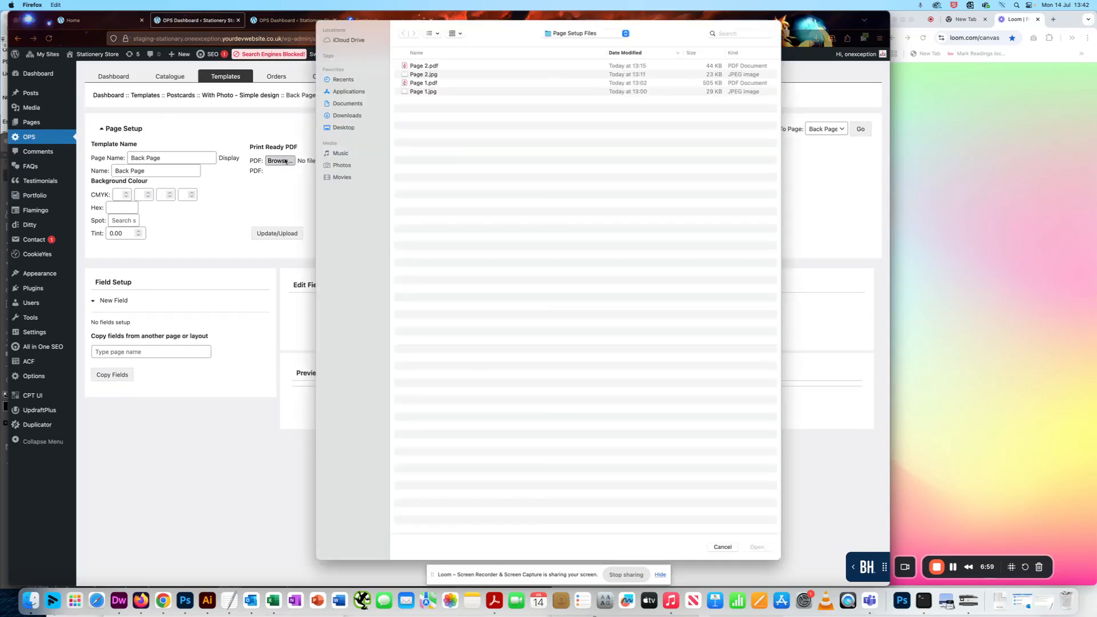
double_click(420, 66)
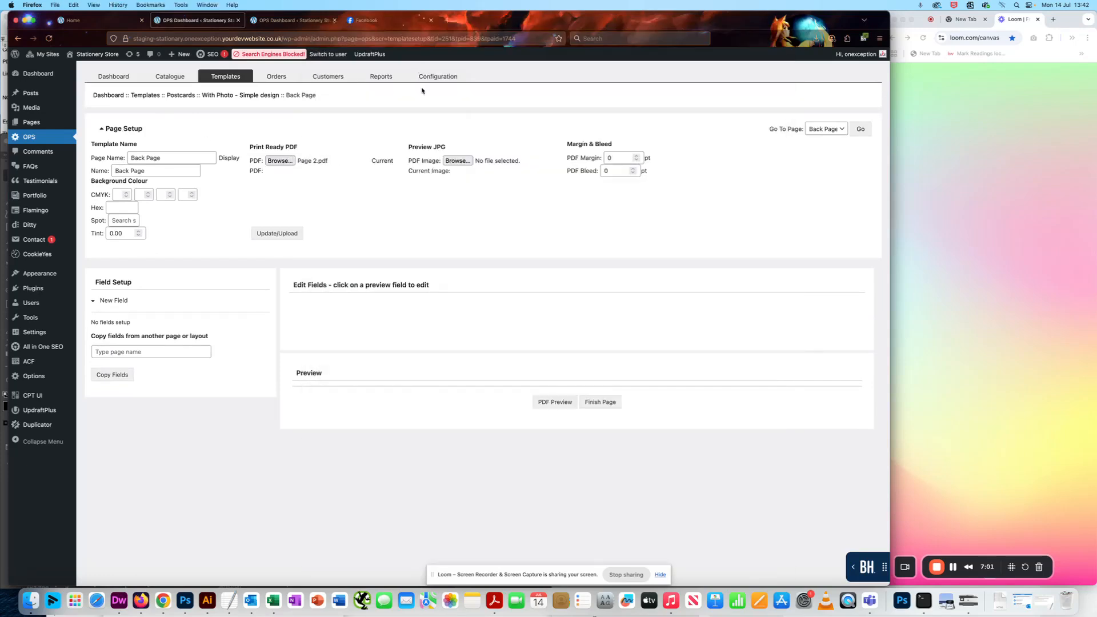
left_click(458, 161)
double_click(421, 78)
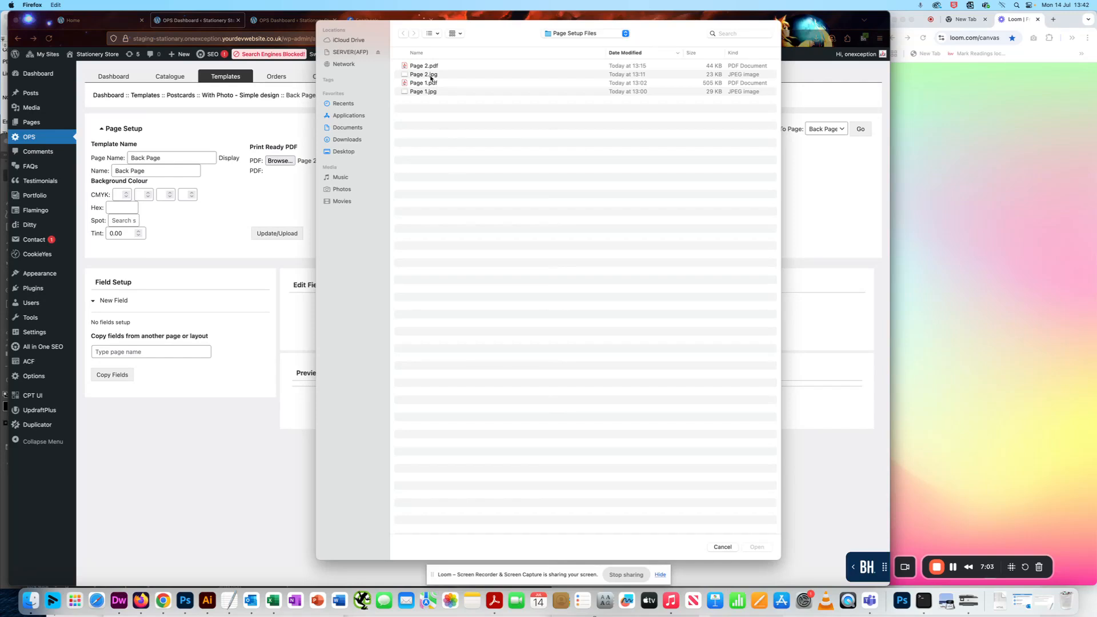
Set the Back Page's PDF margin to 33 pt and upload its PDF and preview image.
double_click(612, 158)
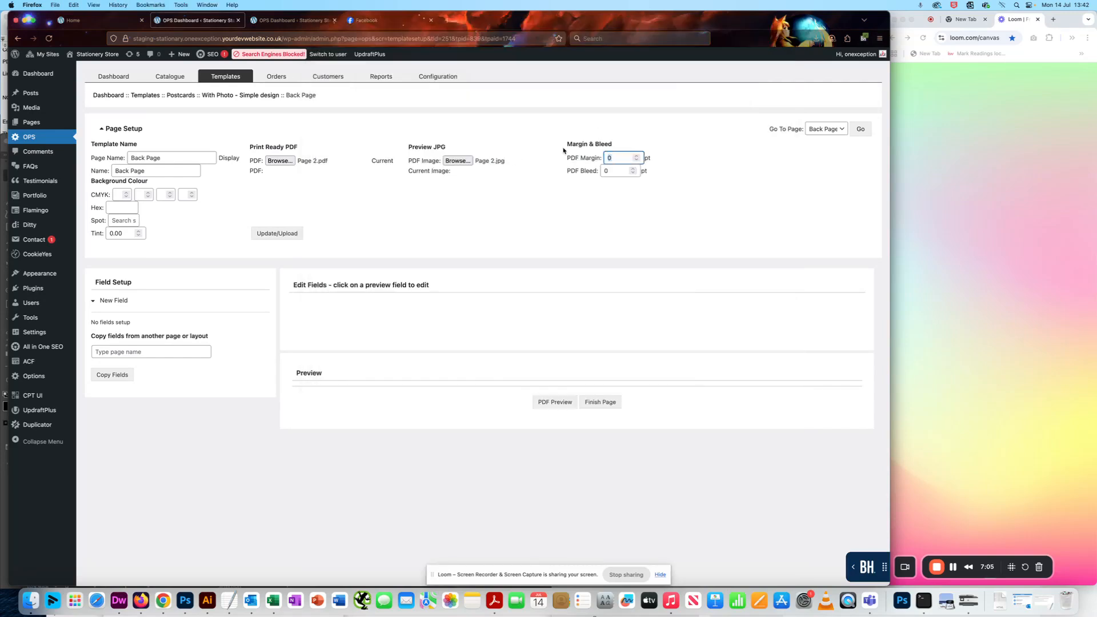
type("33")
left_click(723, 206)
left_click(288, 233)
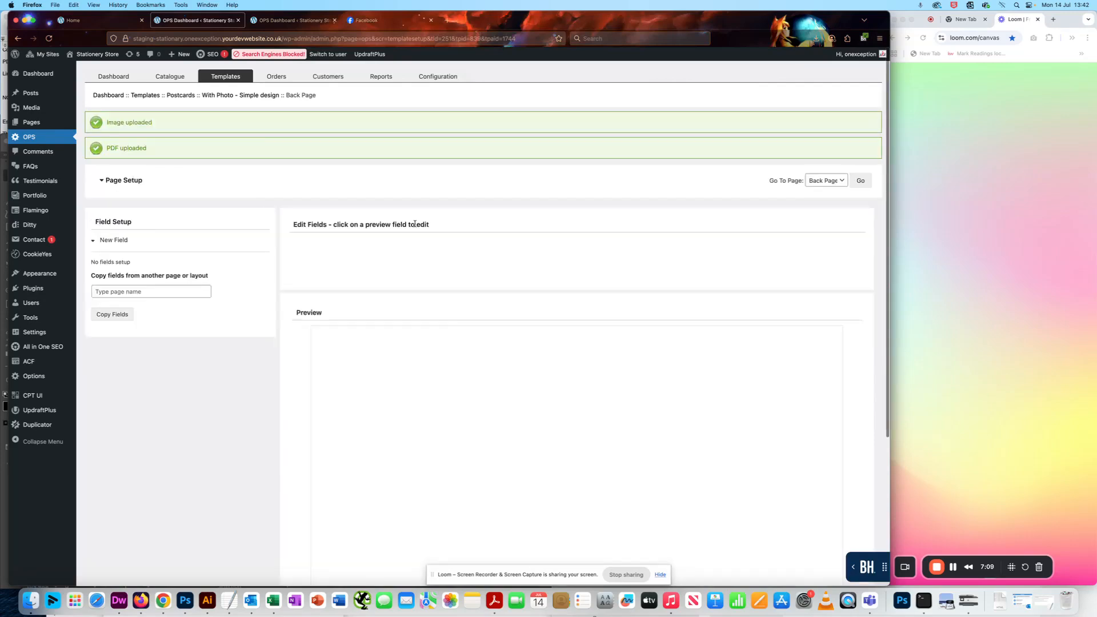
scroll(415, 224, "down", 5)
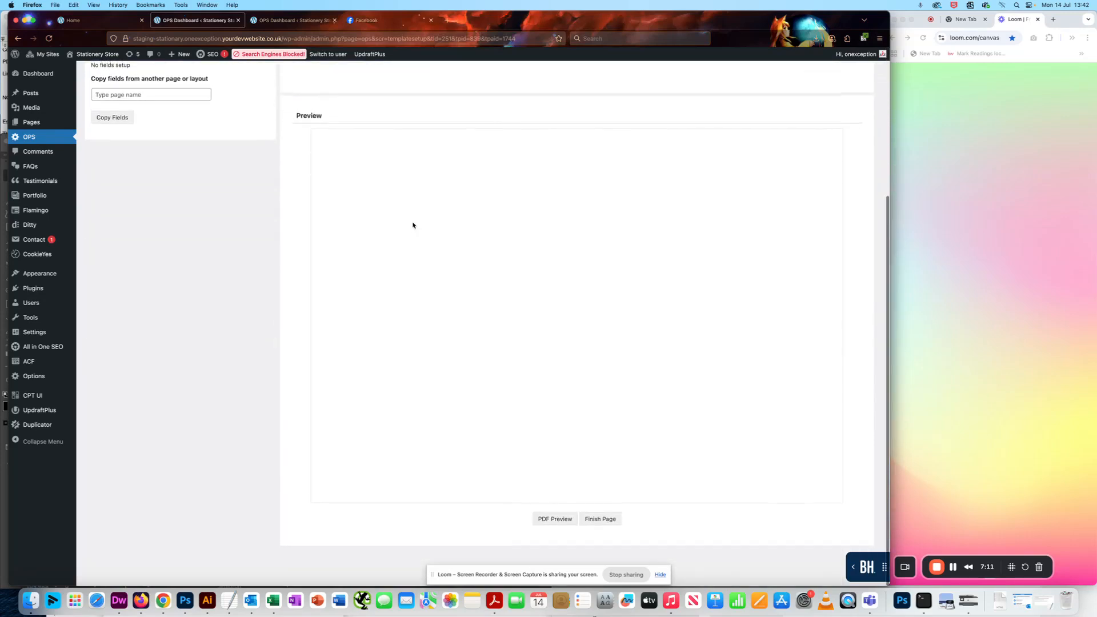
scroll(661, 482, "up", 3)
scroll(387, 318, "up", 2)
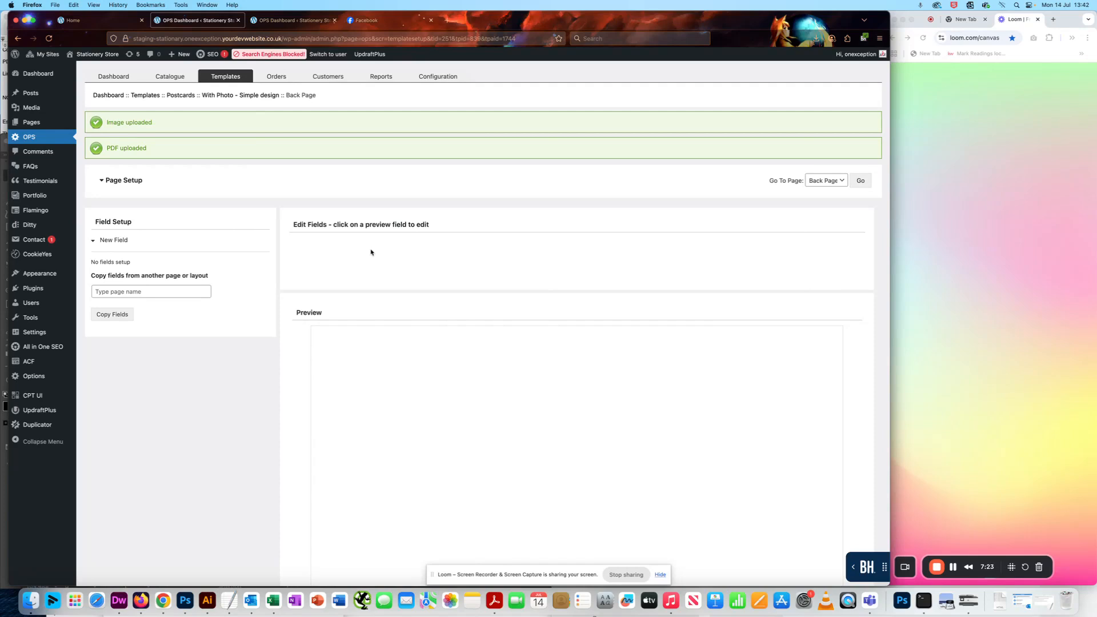
Expand the new field form for the Back Page and look through the available field types and the page preview.
left_click(93, 240)
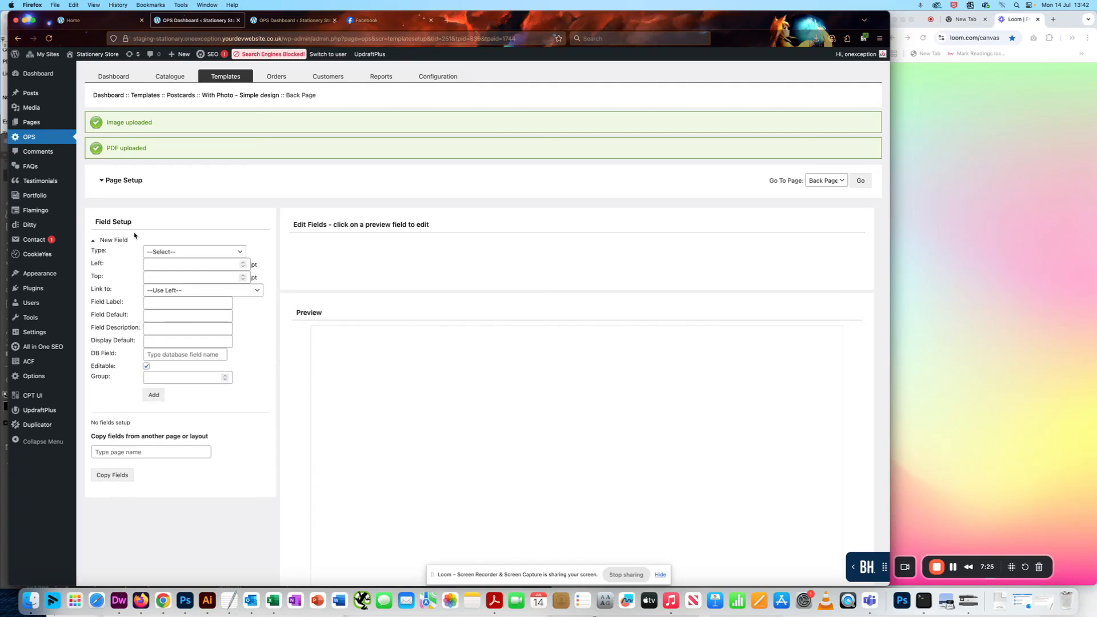
left_click(172, 252)
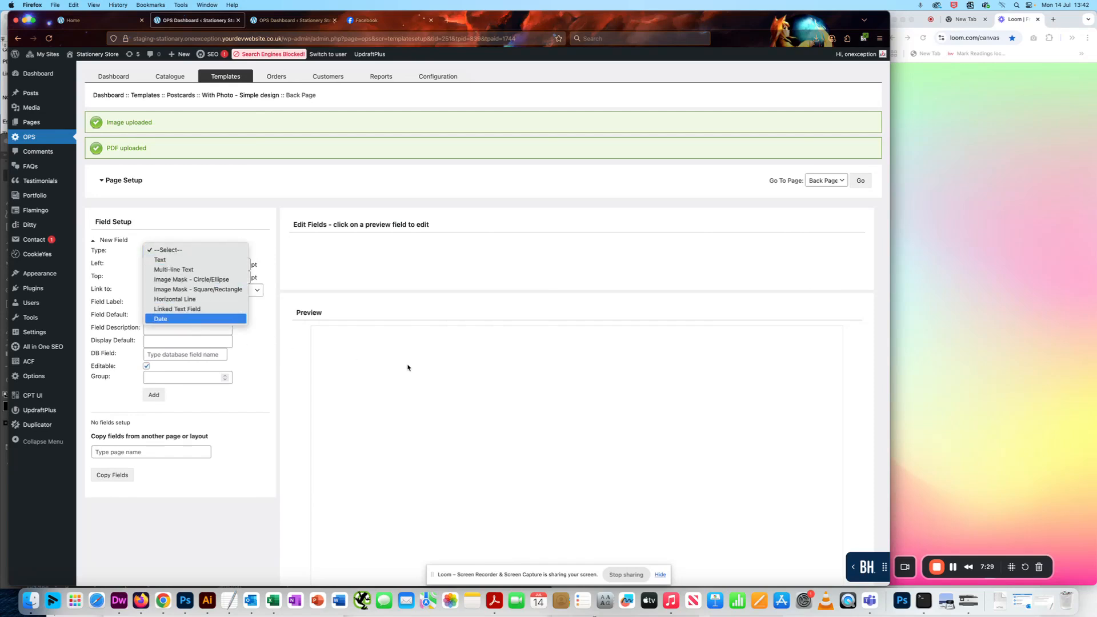
scroll(408, 367, "down", 2)
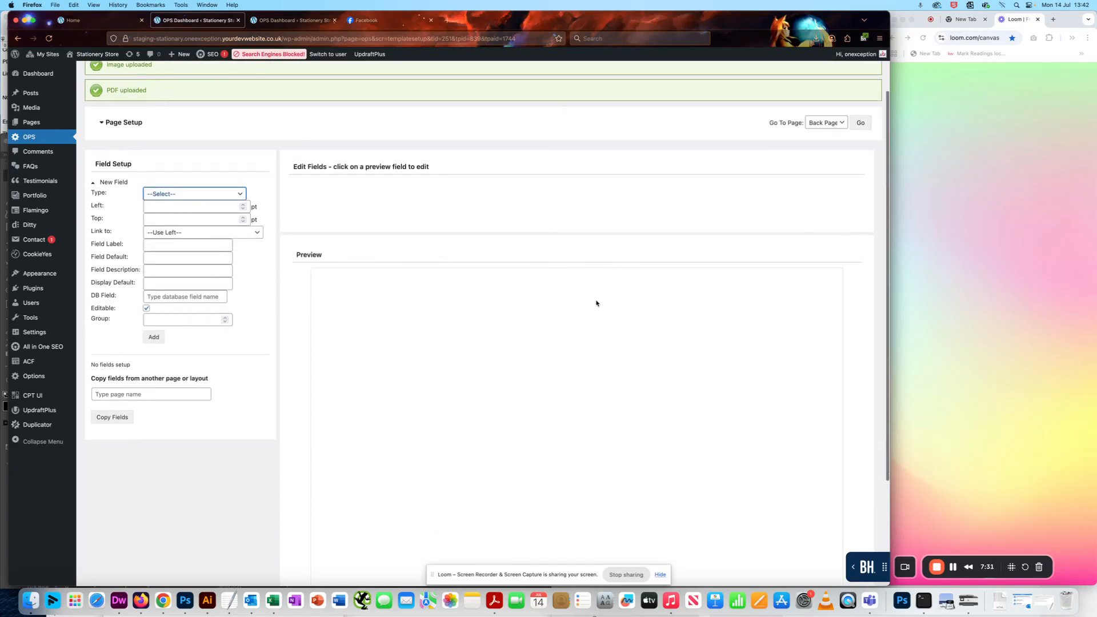
scroll(685, 291, "down", 3)
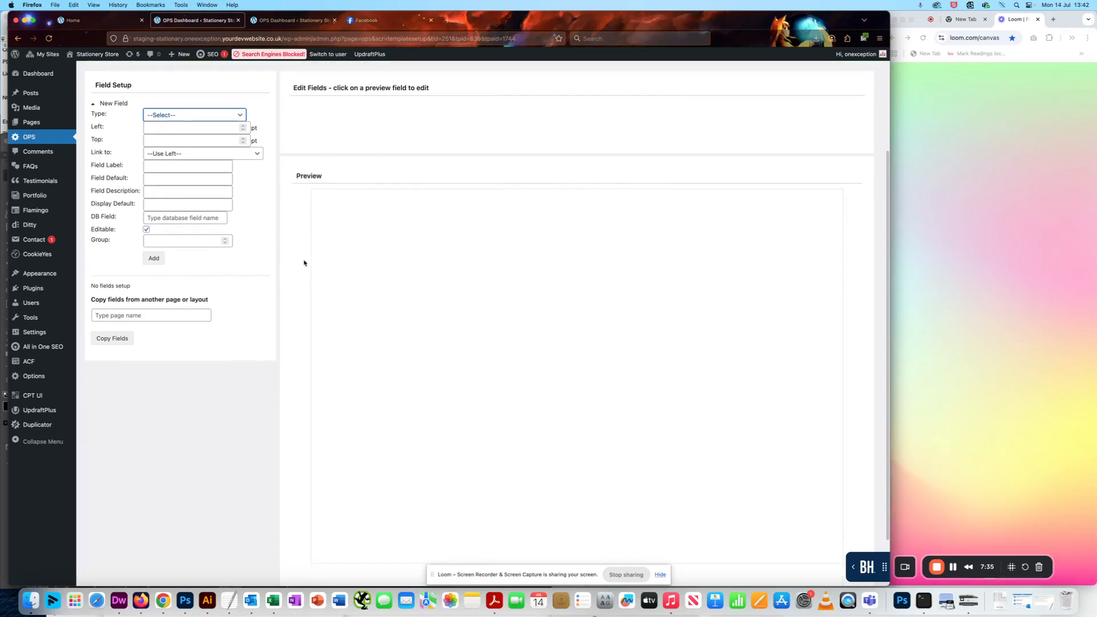
scroll(317, 260, "up", 4)
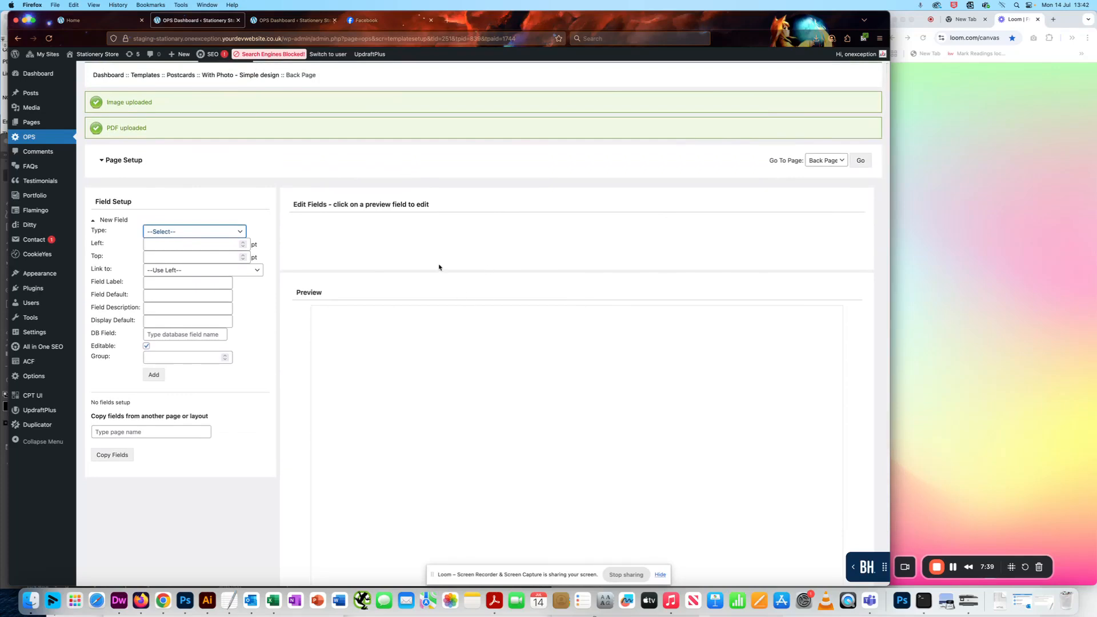
scroll(503, 259, "down", 6)
scroll(503, 259, "up", 1)
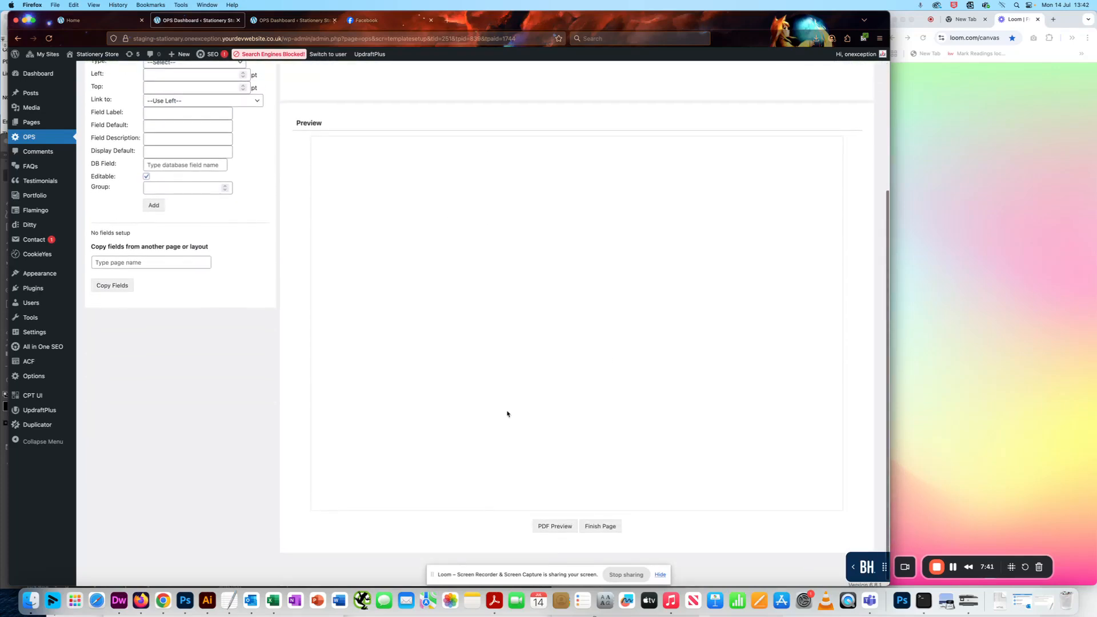